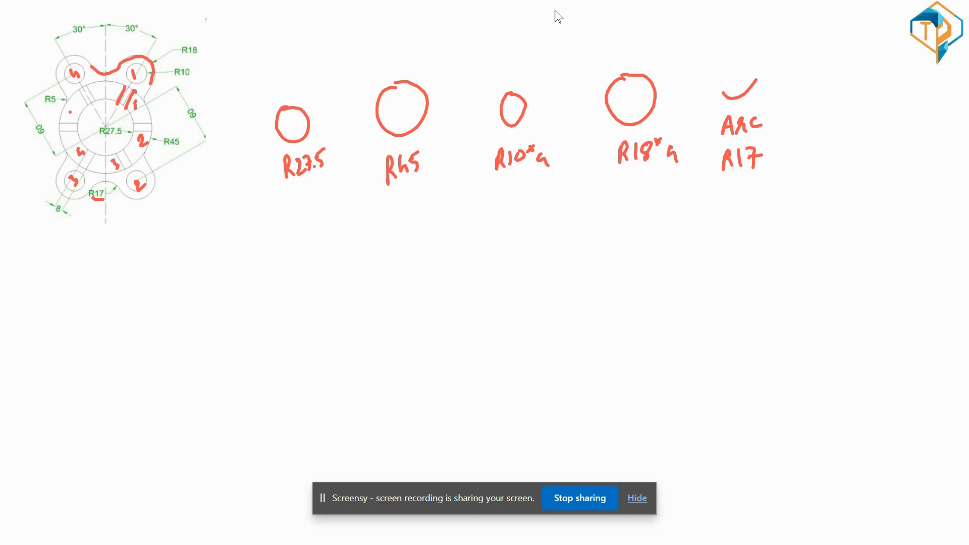
# Number the two remaining line sets 5 and 6 on the reference drawing and sketch a slanted line pair noted "*6"
pyautogui.moveTo(70, 113); pyautogui.dragTo(72, 122)
pyautogui.moveTo(71, 107); pyautogui.dragTo(94, 92)
pyautogui.moveTo(95, 92); pyautogui.dragTo(104, 91)
pyautogui.moveTo(824, 95)
pyautogui.mouseDown()
pyautogui.moveTo(814, 113)
pyautogui.moveTo(829, 123)
pyautogui.mouseUp()
pyautogui.click(826, 129)
pyautogui.moveTo(833, 85)
pyautogui.mouseDown()
pyautogui.moveTo(803, 123)
pyautogui.moveTo(837, 143)
pyautogui.moveTo(846, 135)
pyautogui.mouseUp()
pyautogui.moveTo(865, 133)
pyautogui.mouseDown()
pyautogui.moveTo(858, 151)
pyautogui.moveTo(864, 145)
pyautogui.mouseUp()
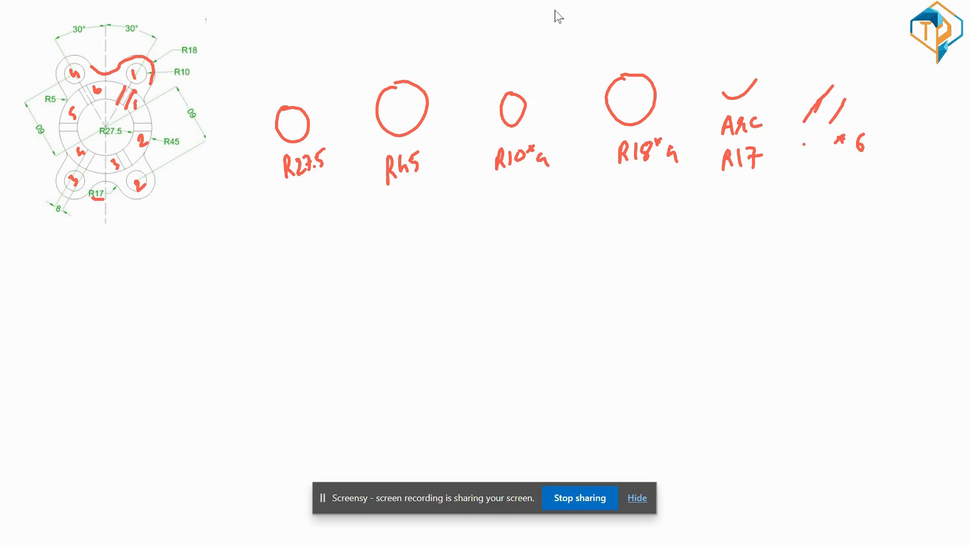
# Write the label "Line set" beneath the slanted line pair and lengthen the second line
pyautogui.moveTo(805, 138)
pyautogui.mouseDown()
pyautogui.moveTo(808, 158)
pyautogui.moveTo(836, 152)
pyautogui.mouseUp()
pyautogui.moveTo(837, 111); pyautogui.dragTo(820, 133)
pyautogui.moveTo(806, 169); pyautogui.dragTo(800, 179)
pyautogui.moveTo(809, 174); pyautogui.dragTo(819, 179)
pyautogui.moveTo(811, 171); pyautogui.dragTo(824, 169)
pyautogui.click(834, 167)
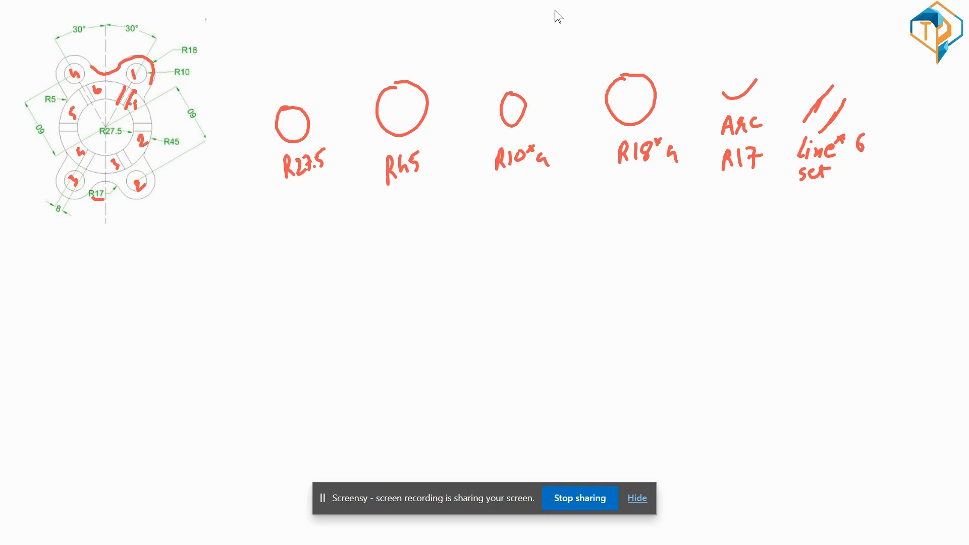
# Circle the 8 dimension on the reference drawing and mark the spacing of the slanted line pair as 8
pyautogui.moveTo(43, 199)
pyautogui.mouseDown()
pyautogui.moveTo(69, 223)
pyautogui.moveTo(49, 201)
pyautogui.mouseUp()
pyautogui.moveTo(843, 77); pyautogui.dragTo(853, 90)
pyautogui.moveTo(847, 88)
pyautogui.mouseDown()
pyautogui.moveTo(855, 87)
pyautogui.moveTo(848, 74)
pyautogui.mouseUp()
pyautogui.moveTo(859, 70)
pyautogui.mouseDown()
pyautogui.moveTo(858, 79)
pyautogui.moveTo(866, 66)
pyautogui.mouseUp()
pyautogui.click(791, 134)
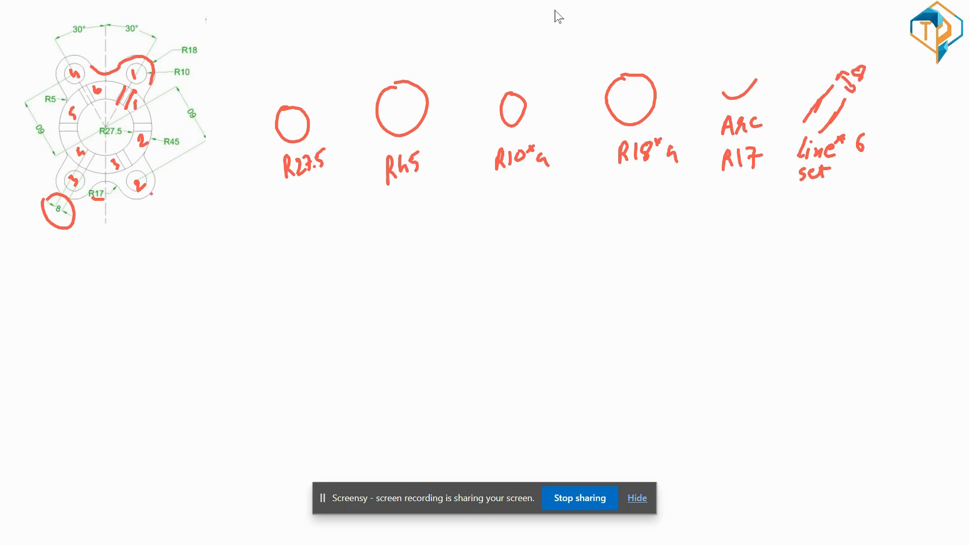
# Point arrows at the fillet locations around the reference drawing's ring and circle the R5 dimension
pyautogui.moveTo(149, 99)
pyautogui.mouseDown()
pyautogui.moveTo(171, 104)
pyautogui.moveTo(152, 103)
pyautogui.mouseUp()
pyautogui.moveTo(150, 154)
pyautogui.mouseDown()
pyautogui.moveTo(170, 160)
pyautogui.moveTo(156, 162)
pyautogui.mouseUp()
pyautogui.moveTo(45, 169)
pyautogui.mouseDown()
pyautogui.moveTo(61, 159)
pyautogui.moveTo(61, 167)
pyautogui.mouseUp()
pyautogui.click(54, 121)
pyautogui.moveTo(49, 90); pyautogui.dragTo(43, 106)
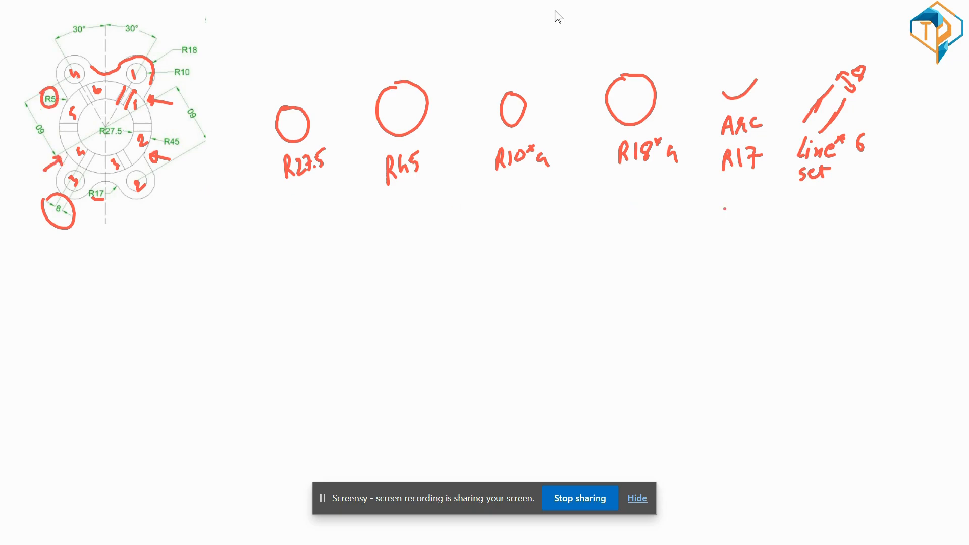
# Write the note "Fillet R5 *4" under the small fillet arc in the feature list
pyautogui.moveTo(828, 207)
pyautogui.mouseDown()
pyautogui.moveTo(841, 196)
pyautogui.moveTo(832, 230)
pyautogui.mouseUp()
pyautogui.moveTo(835, 225); pyautogui.dragTo(842, 233)
pyautogui.moveTo(851, 215); pyautogui.dragTo(858, 231)
pyautogui.moveTo(861, 227); pyautogui.dragTo(873, 230)
pyautogui.moveTo(868, 218); pyautogui.dragTo(881, 216)
pyautogui.moveTo(840, 242)
pyautogui.mouseDown()
pyautogui.moveTo(839, 256)
pyautogui.moveTo(851, 255)
pyautogui.mouseUp()
pyautogui.click(854, 245)
pyautogui.moveTo(855, 241)
pyautogui.mouseDown()
pyautogui.moveTo(886, 237)
pyautogui.moveTo(896, 246)
pyautogui.mouseUp()
pyautogui.moveTo(896, 241); pyautogui.dragTo(899, 257)
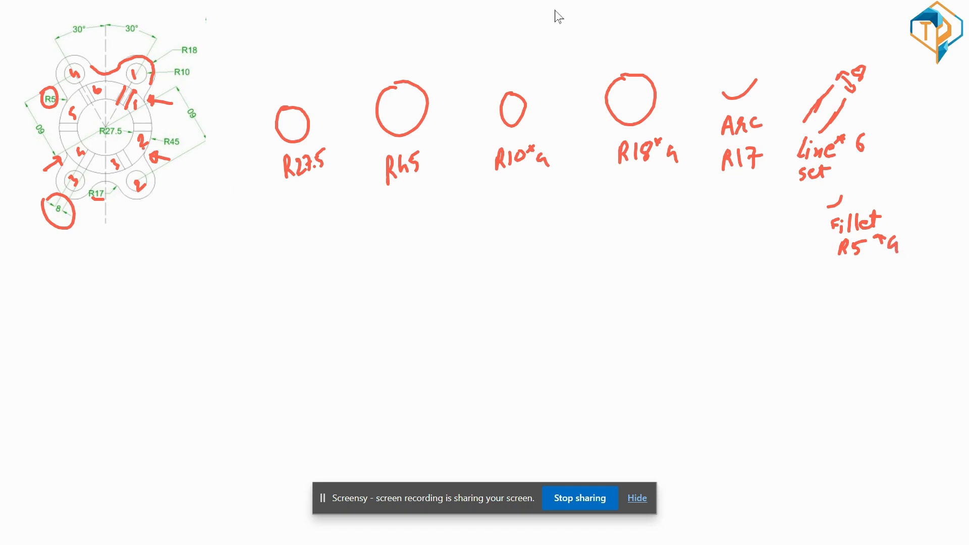
# Circle the 30° angle between the centreline and the upper-right lug, and the R18 dimension on the reference drawing
pyautogui.moveTo(121, 18)
pyautogui.mouseDown()
pyautogui.moveTo(133, 41)
pyautogui.moveTo(127, 15)
pyautogui.mouseUp()
pyautogui.click(160, 125)
pyautogui.moveTo(186, 34)
pyautogui.mouseDown()
pyautogui.moveTo(174, 61)
pyautogui.moveTo(188, 34)
pyautogui.mouseUp()
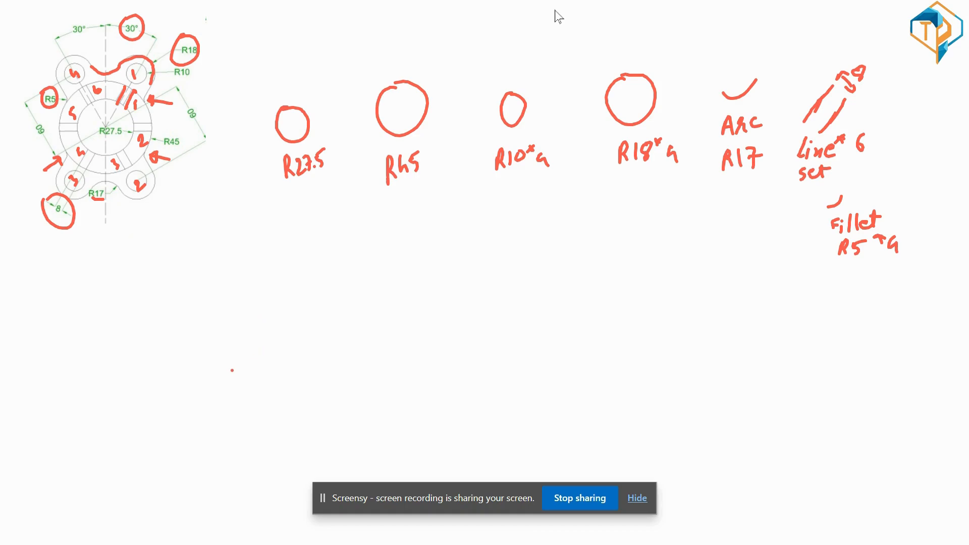
# Sketch the first construction view with two concentric circles, a two-circle lug at upper right and its connecting edge
pyautogui.moveTo(232, 373)
pyautogui.mouseDown()
pyautogui.moveTo(238, 356)
pyautogui.moveTo(254, 373)
pyautogui.moveTo(233, 380)
pyautogui.moveTo(231, 370)
pyautogui.mouseUp()
pyautogui.moveTo(211, 346)
pyautogui.mouseDown()
pyautogui.moveTo(278, 342)
pyautogui.moveTo(256, 414)
pyautogui.moveTo(207, 364)
pyautogui.moveTo(211, 346)
pyautogui.mouseUp()
pyautogui.moveTo(286, 322)
pyautogui.mouseDown()
pyautogui.moveTo(273, 346)
pyautogui.moveTo(311, 334)
pyautogui.moveTo(284, 302)
pyautogui.moveTo(268, 325)
pyautogui.moveTo(291, 325)
pyautogui.moveTo(286, 366)
pyautogui.mouseUp()
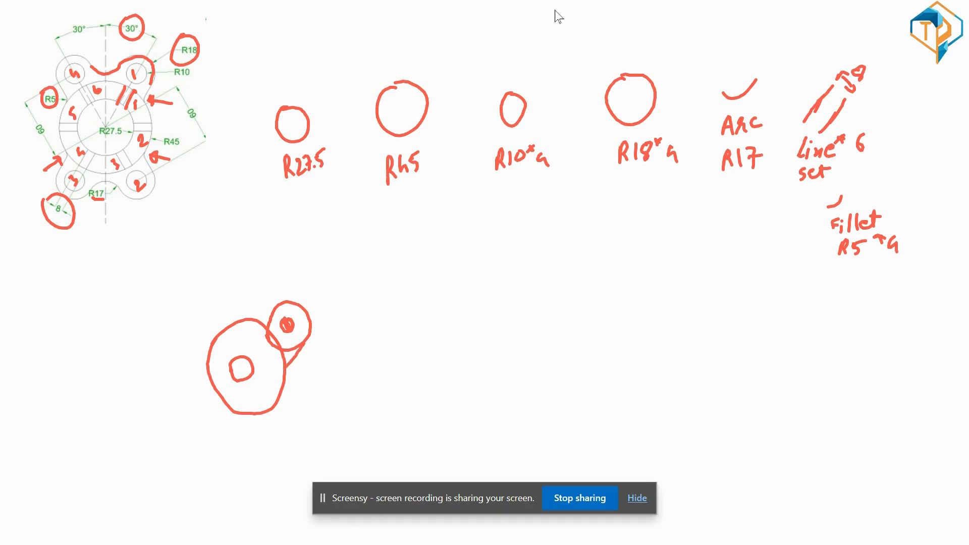
# Re-mark the upper-right fillet on the reference drawing and add dotted vertical and slanted centrelines to the first sketch
pyautogui.moveTo(153, 93); pyautogui.dragTo(175, 91)
pyautogui.moveTo(153, 93); pyautogui.dragTo(159, 95)
pyautogui.click(248, 299)
pyautogui.click(247, 282)
pyautogui.click(250, 264)
pyautogui.click(257, 355)
pyautogui.click(267, 345)
pyautogui.click(277, 333)
pyautogui.click(291, 318)
pyautogui.click(299, 312)
pyautogui.click(310, 300)
pyautogui.click(324, 288)
# Write the note "Y-Axis Refer Angle" above the first sketch's vertical centreline
pyautogui.moveTo(235, 233); pyautogui.dragTo(243, 238)
pyautogui.moveTo(245, 227)
pyautogui.mouseDown()
pyautogui.moveTo(243, 250)
pyautogui.moveTo(262, 230)
pyautogui.mouseUp()
pyautogui.moveTo(254, 228); pyautogui.dragTo(274, 225)
pyautogui.moveTo(273, 217)
pyautogui.mouseDown()
pyautogui.moveTo(267, 227)
pyautogui.moveTo(281, 221)
pyautogui.moveTo(277, 250)
pyautogui.mouseUp()
pyautogui.click(271, 208)
pyautogui.moveTo(276, 233)
pyautogui.mouseDown()
pyautogui.moveTo(283, 246)
pyautogui.moveTo(297, 237)
pyautogui.mouseUp()
pyautogui.moveTo(298, 230)
pyautogui.mouseDown()
pyautogui.moveTo(319, 223)
pyautogui.moveTo(311, 251)
pyautogui.mouseUp()
pyautogui.moveTo(309, 238); pyautogui.dragTo(317, 240)
pyautogui.moveTo(317, 243)
pyautogui.mouseDown()
pyautogui.moveTo(325, 236)
pyautogui.moveTo(329, 247)
pyautogui.moveTo(355, 222)
pyautogui.mouseUp()
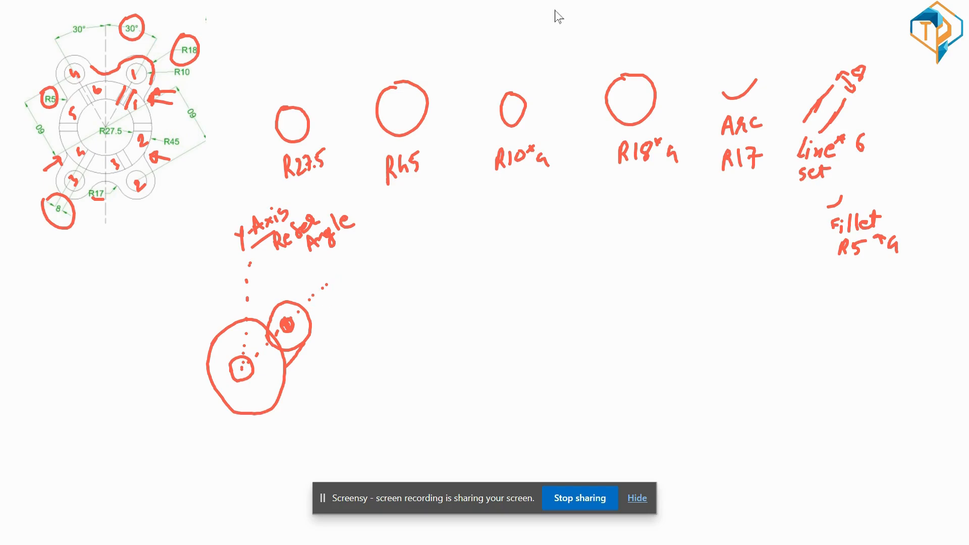
# Draw a double-headed angle arrow between the first sketch's two centrelines and label it 30
pyautogui.click(245, 369)
pyautogui.moveTo(254, 262)
pyautogui.mouseDown()
pyautogui.moveTo(323, 283)
pyautogui.moveTo(251, 264)
pyautogui.mouseUp()
pyautogui.moveTo(312, 248)
pyautogui.mouseDown()
pyautogui.moveTo(314, 266)
pyautogui.moveTo(328, 251)
pyautogui.mouseUp()
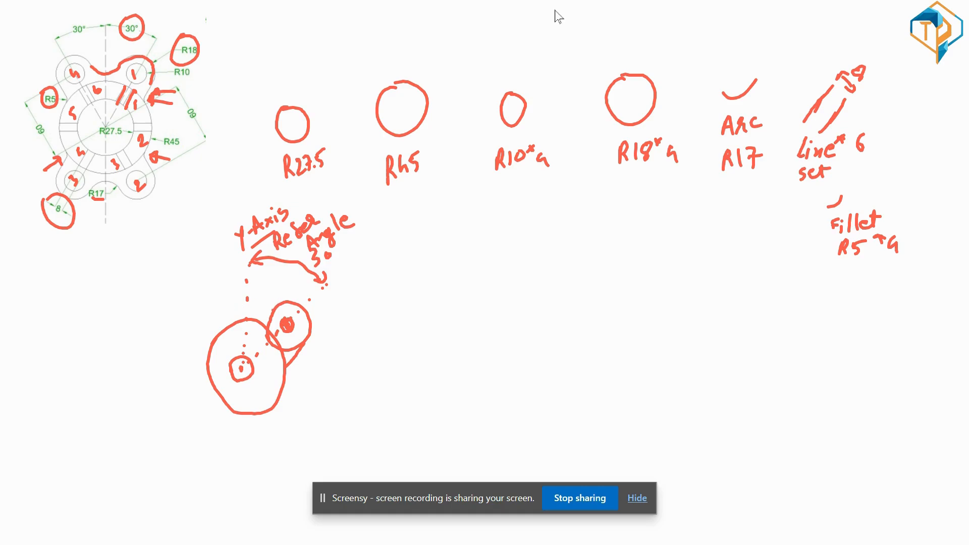
# Write the note "Arc 3-point" beside the first sketch and underline it
pyautogui.moveTo(465, 241)
pyautogui.mouseDown()
pyautogui.moveTo(461, 258)
pyautogui.moveTo(486, 249)
pyautogui.moveTo(457, 286)
pyautogui.mouseUp()
pyautogui.moveTo(464, 275); pyautogui.dragTo(473, 288)
pyautogui.moveTo(474, 272); pyautogui.dragTo(505, 272)
pyautogui.moveTo(505, 251)
pyautogui.mouseDown()
pyautogui.moveTo(505, 269)
pyautogui.moveTo(512, 259)
pyautogui.mouseUp()
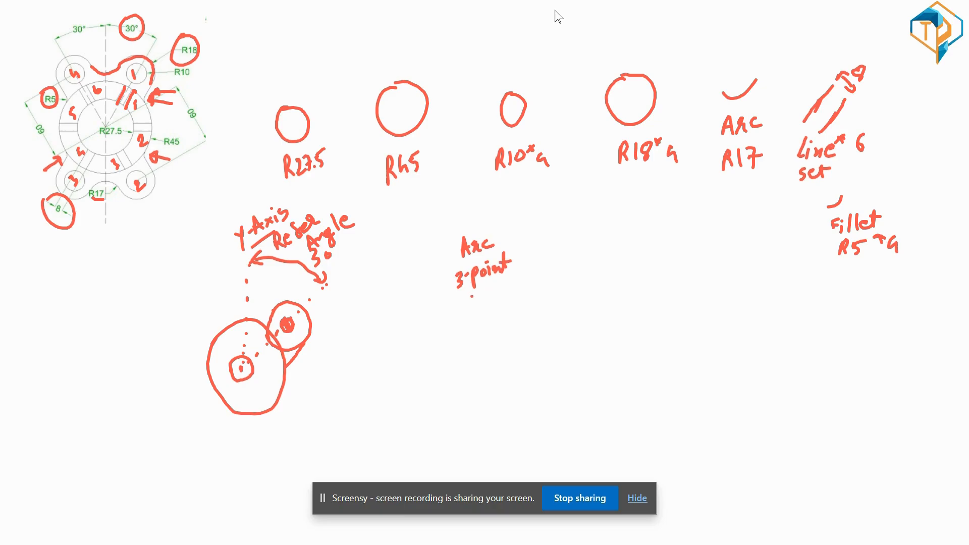
pyautogui.moveTo(470, 298); pyautogui.dragTo(484, 294)
pyautogui.moveTo(477, 292); pyautogui.dragTo(477, 302)
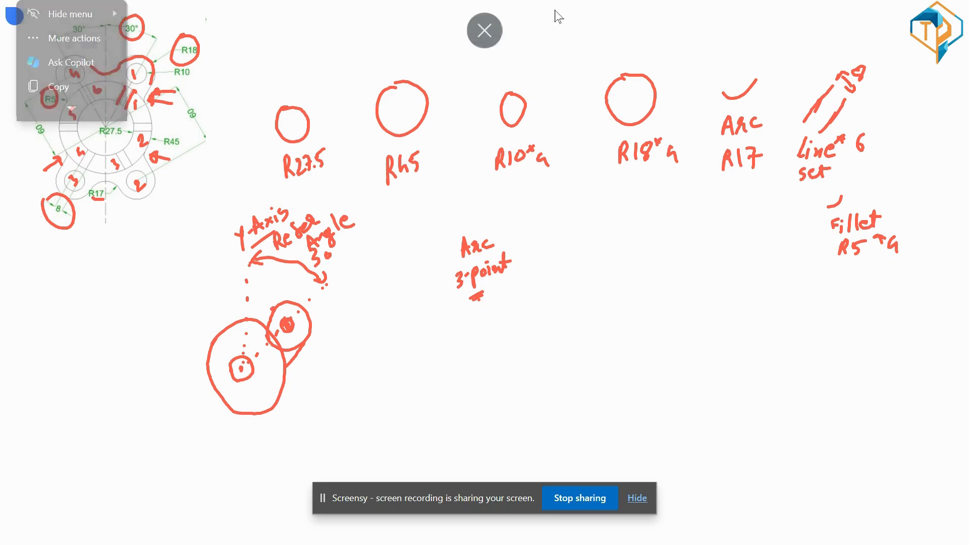
# Draw the arc from the lug circle across the vertical centreline in the first sketch and label its radius
pyautogui.click(250, 318)
pyautogui.click(271, 310)
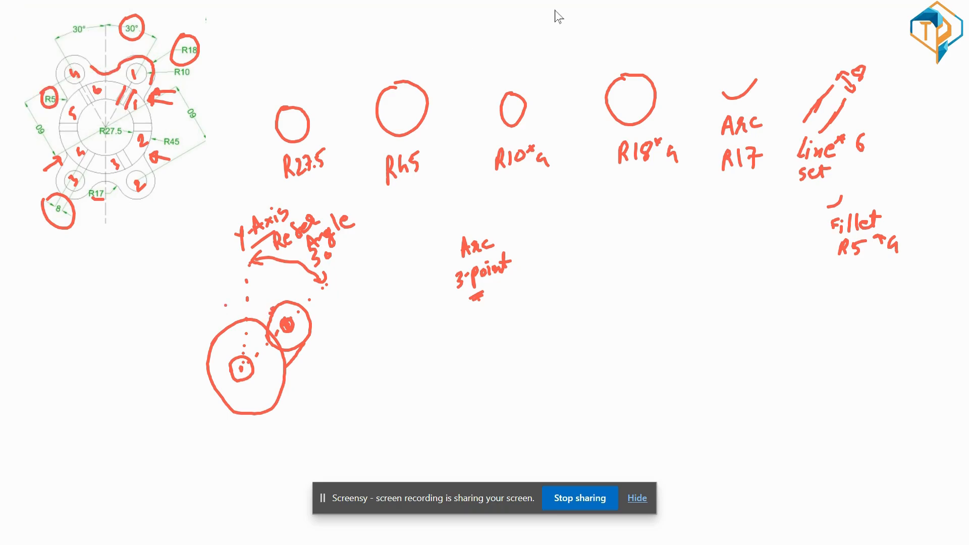
pyautogui.click(215, 304)
pyautogui.click(226, 312)
pyautogui.moveTo(271, 310)
pyautogui.mouseDown()
pyautogui.moveTo(226, 312)
pyautogui.moveTo(216, 305)
pyautogui.moveTo(231, 298)
pyautogui.moveTo(203, 281)
pyautogui.moveTo(212, 283)
pyautogui.mouseUp()
pyautogui.moveTo(214, 273); pyautogui.dragTo(213, 281)
pyautogui.moveTo(216, 273); pyautogui.dragTo(222, 275)
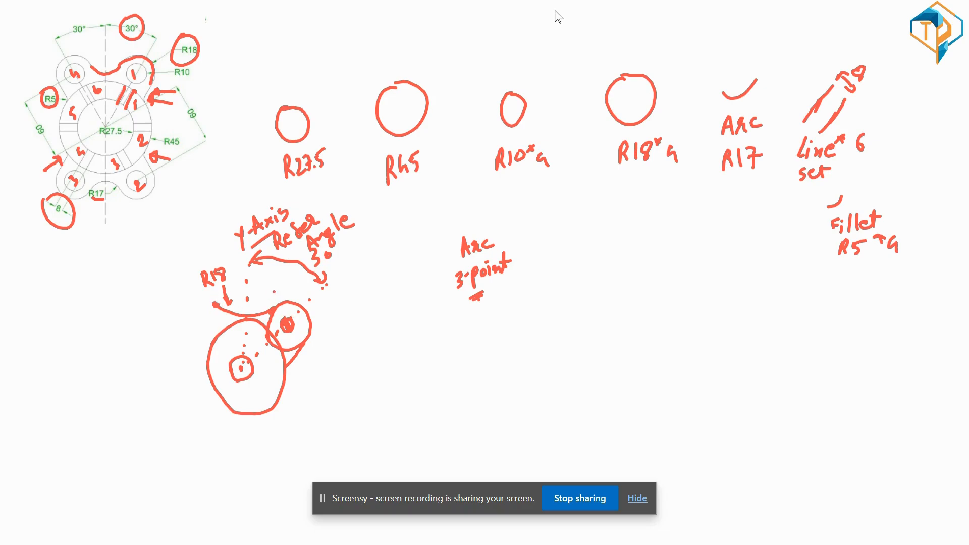
# Mark the arc's contact with the lug circle and point out the lower connecting edge with the label "Fillet"
pyautogui.moveTo(273, 290); pyautogui.dragTo(273, 303)
pyautogui.moveTo(197, 303); pyautogui.dragTo(288, 311)
pyautogui.moveTo(293, 367)
pyautogui.mouseDown()
pyautogui.moveTo(294, 376)
pyautogui.moveTo(306, 378)
pyautogui.moveTo(305, 366)
pyautogui.moveTo(345, 384)
pyautogui.moveTo(363, 356)
pyautogui.mouseUp()
pyautogui.click(360, 412)
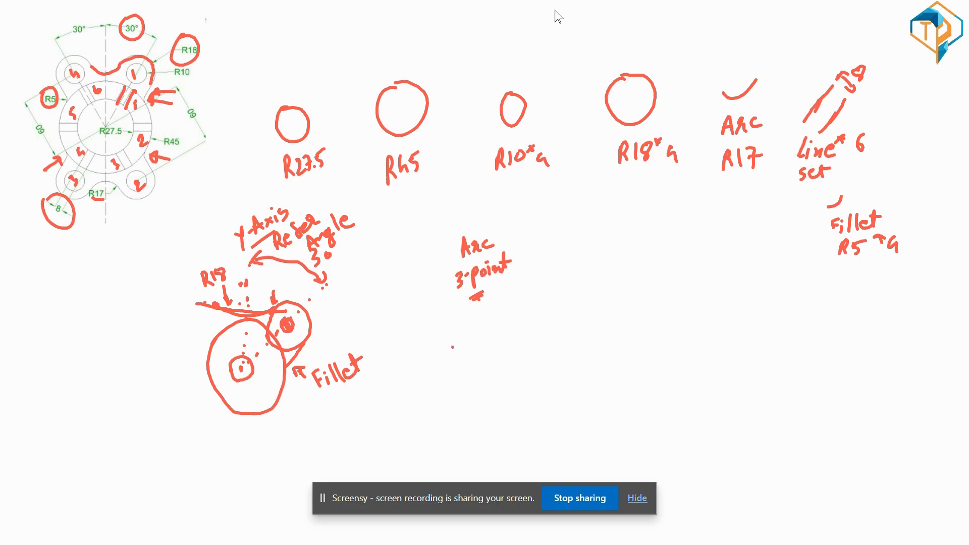
# Sketch a second view with two concentric circles and a two-circle lug at its upper right
pyautogui.moveTo(472, 373)
pyautogui.mouseDown()
pyautogui.moveTo(469, 360)
pyautogui.moveTo(513, 363)
pyautogui.moveTo(495, 397)
pyautogui.moveTo(470, 376)
pyautogui.moveTo(464, 343)
pyautogui.moveTo(502, 334)
pyautogui.moveTo(532, 356)
pyautogui.moveTo(518, 398)
pyautogui.moveTo(485, 410)
pyautogui.moveTo(459, 372)
pyautogui.moveTo(459, 390)
pyautogui.moveTo(509, 404)
pyautogui.mouseUp()
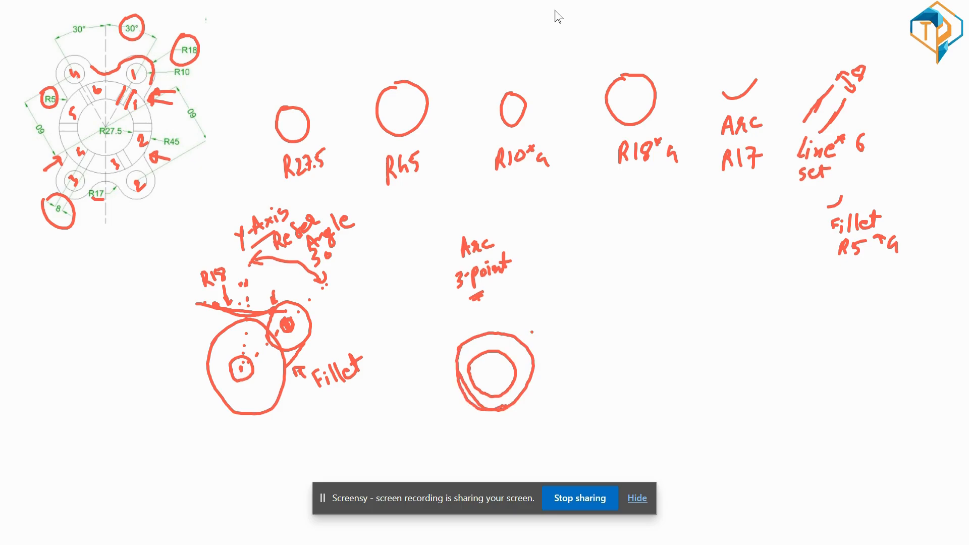
pyautogui.moveTo(532, 327)
pyautogui.mouseDown()
pyautogui.moveTo(541, 339)
pyautogui.moveTo(538, 322)
pyautogui.moveTo(521, 357)
pyautogui.moveTo(553, 357)
pyautogui.moveTo(565, 324)
pyautogui.moveTo(545, 310)
pyautogui.moveTo(514, 328)
pyautogui.mouseUp()
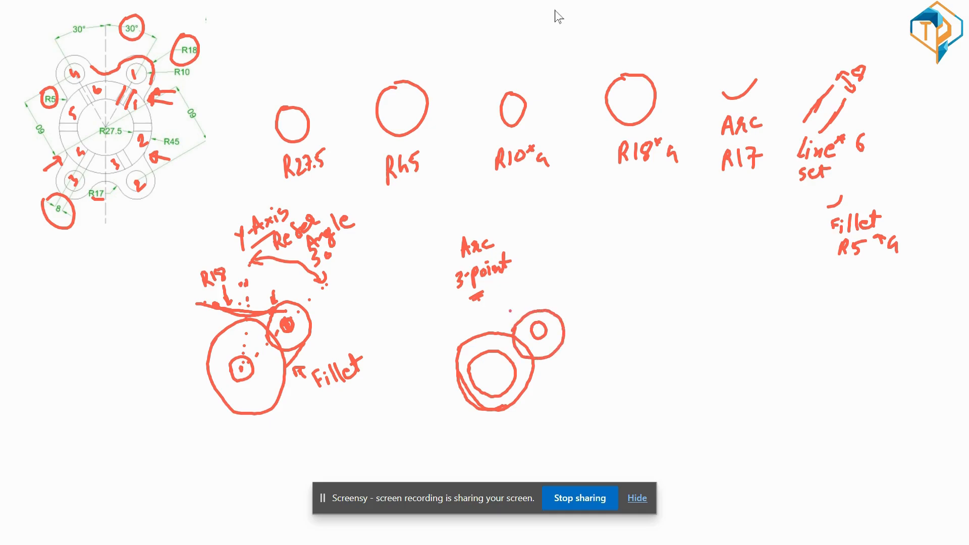
# Add dotted vertical and slanted centrelines through the ring and lug of the second sketch
pyautogui.click(493, 299)
pyautogui.click(492, 311)
pyautogui.click(493, 324)
pyautogui.click(493, 339)
pyautogui.click(492, 371)
pyautogui.click(496, 374)
pyautogui.click(507, 364)
pyautogui.click(533, 335)
pyautogui.click(493, 375)
pyautogui.click(491, 389)
pyautogui.click(489, 429)
pyautogui.click(487, 447)
# Draw the second sketch's upper arc and lower fillet at the lug, and correct the first sketch's arc label to R17
pyautogui.moveTo(476, 314); pyautogui.dragTo(506, 321)
pyautogui.moveTo(229, 270)
pyautogui.mouseDown()
pyautogui.moveTo(225, 283)
pyautogui.moveTo(234, 276)
pyautogui.mouseUp()
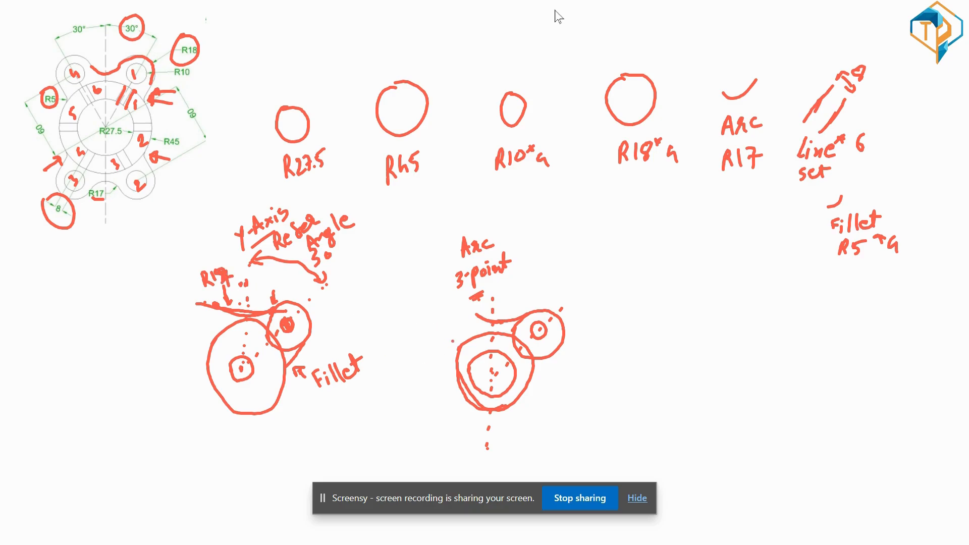
pyautogui.moveTo(550, 357); pyautogui.dragTo(533, 377)
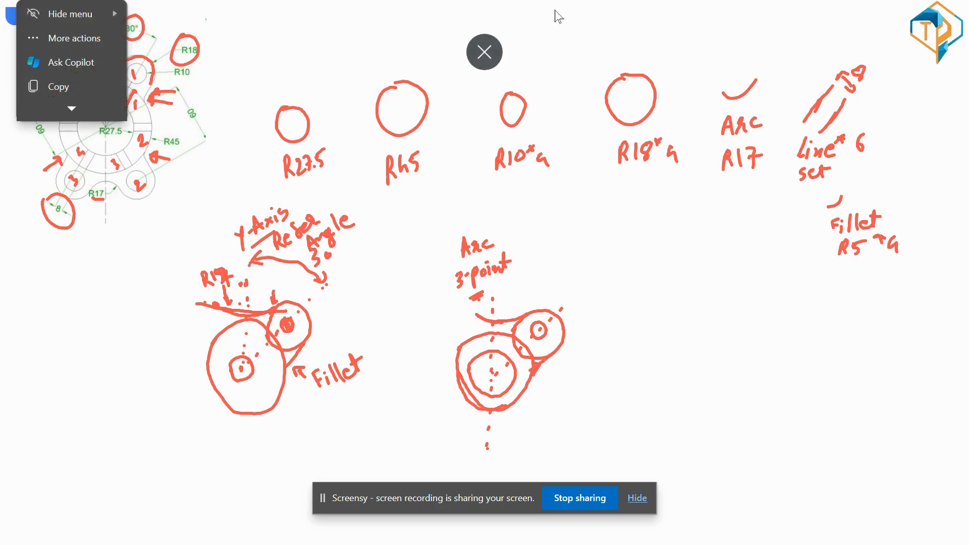
# Switch the pen to black and mark the arc end and lug circle portions to trim in the second sketch
pyautogui.click(388, 433)
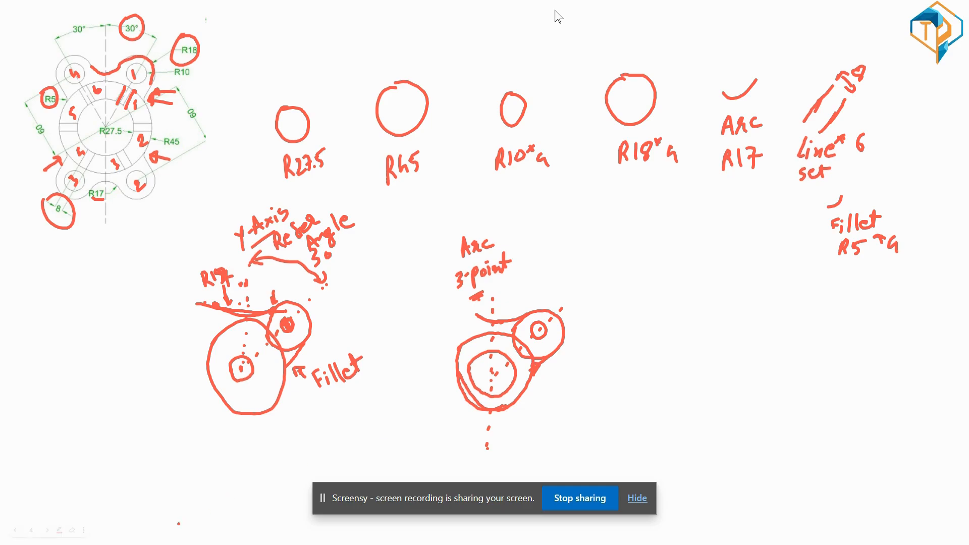
pyautogui.click(59, 530)
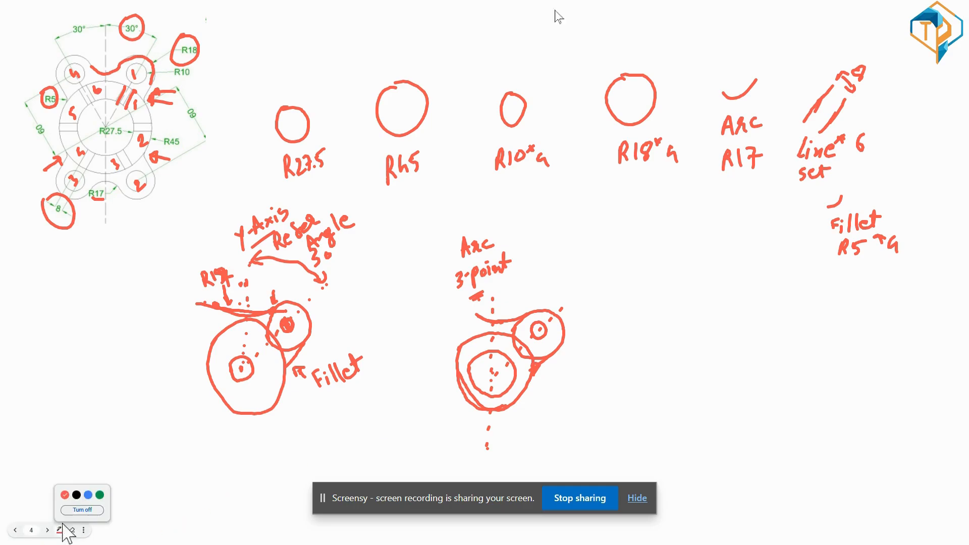
pyautogui.click(76, 496)
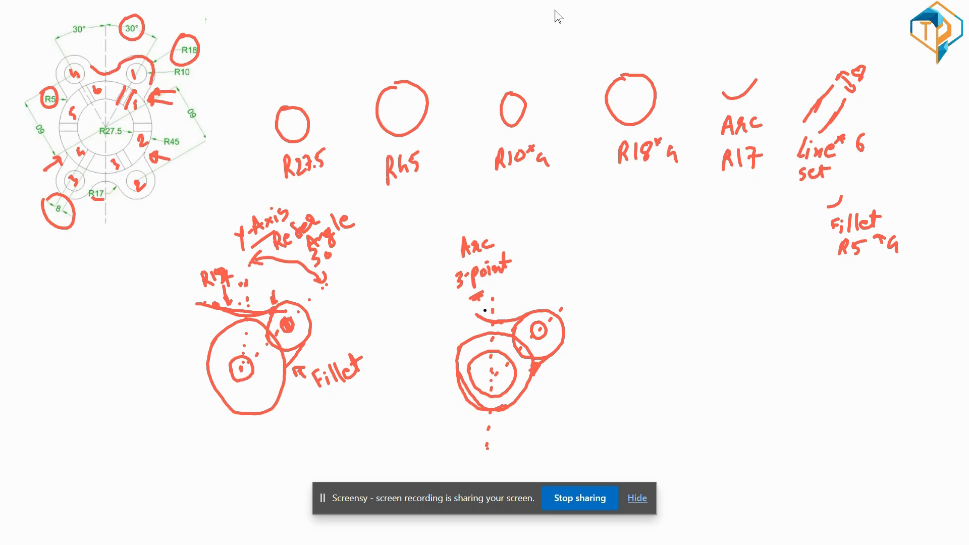
pyautogui.moveTo(484, 309)
pyautogui.mouseDown()
pyautogui.moveTo(483, 328)
pyautogui.moveTo(539, 361)
pyautogui.mouseUp()
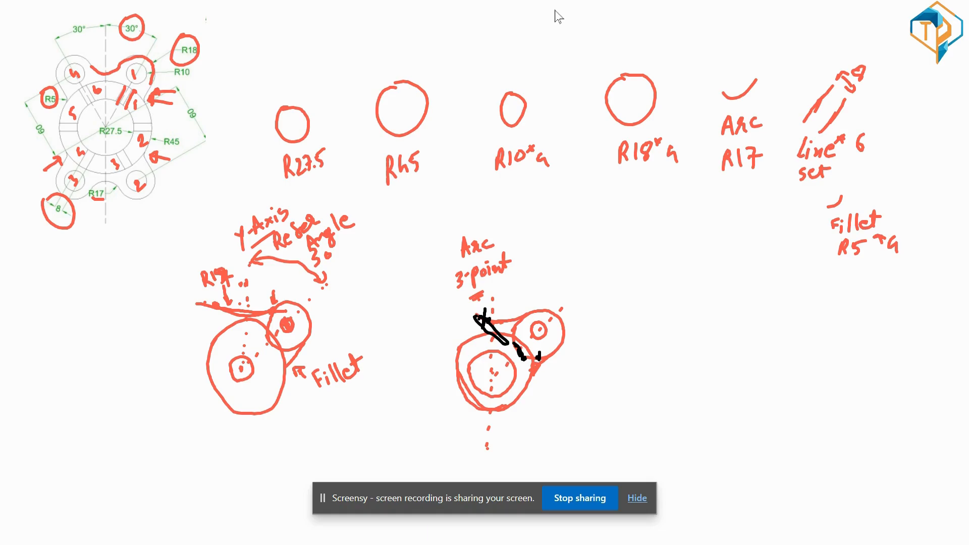
pyautogui.moveTo(509, 328); pyautogui.dragTo(522, 330)
# Switch the pen back to red and draw a pair of slanted lines across the second sketch's ring
pyautogui.click(59, 530)
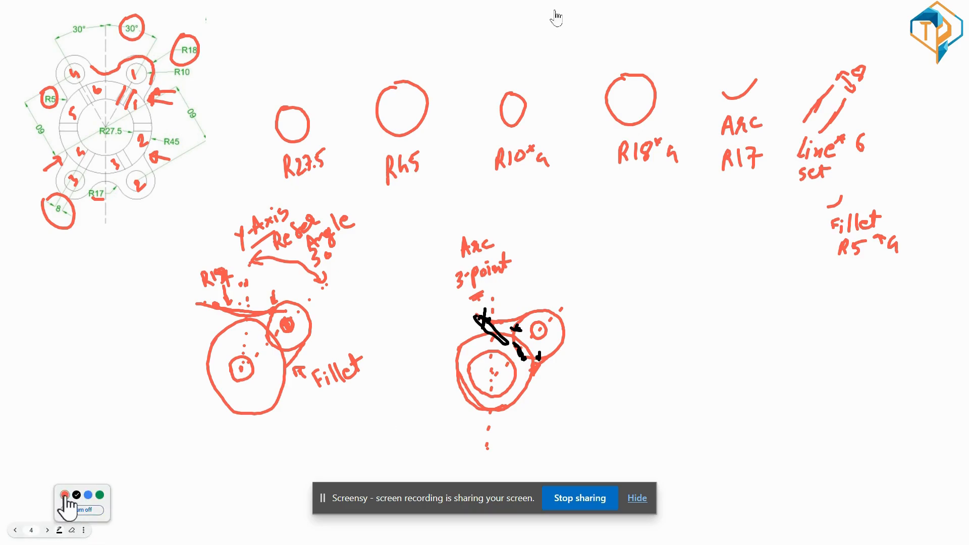
pyautogui.click(72, 510)
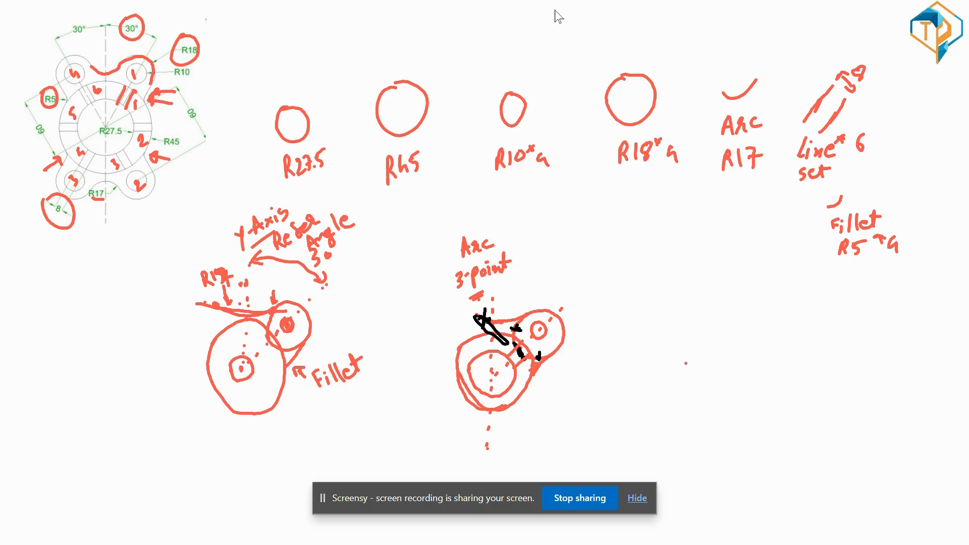
# Sketch a third view with two concentric circles, a dotted vertical centreline and a rounded lug with hole at upper right
pyautogui.moveTo(683, 354)
pyautogui.mouseDown()
pyautogui.moveTo(709, 359)
pyautogui.moveTo(688, 385)
pyautogui.moveTo(680, 365)
pyautogui.moveTo(693, 335)
pyautogui.moveTo(731, 354)
pyautogui.moveTo(718, 401)
pyautogui.moveTo(666, 396)
pyautogui.moveTo(659, 364)
pyautogui.moveTo(683, 340)
pyautogui.mouseUp()
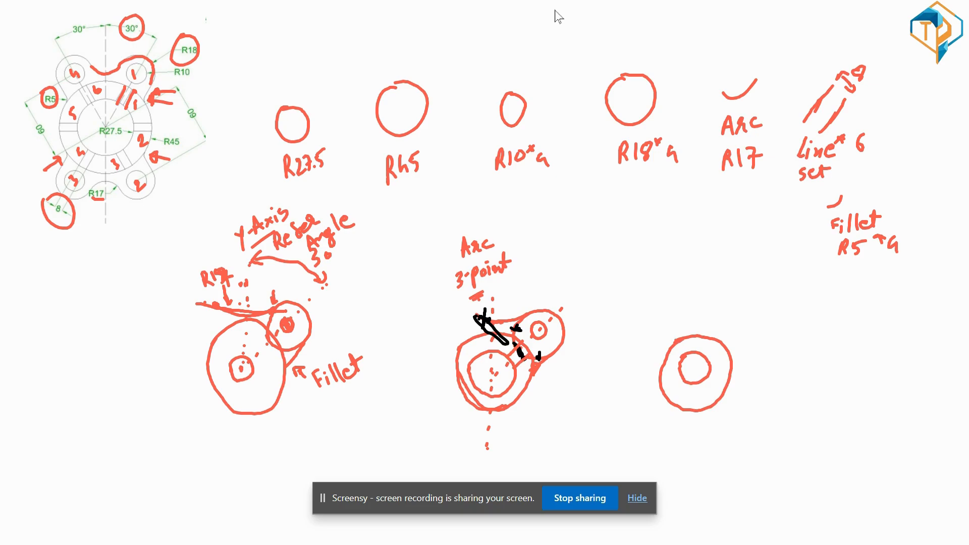
pyautogui.moveTo(732, 322)
pyautogui.mouseDown()
pyautogui.moveTo(740, 329)
pyautogui.moveTo(721, 317)
pyautogui.moveTo(717, 331)
pyautogui.moveTo(734, 334)
pyautogui.mouseUp()
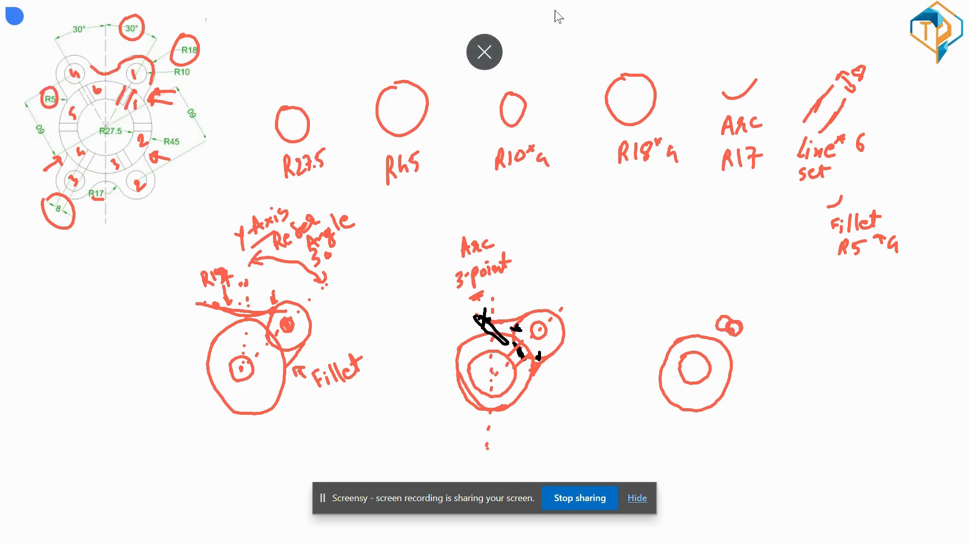
pyautogui.click(690, 314)
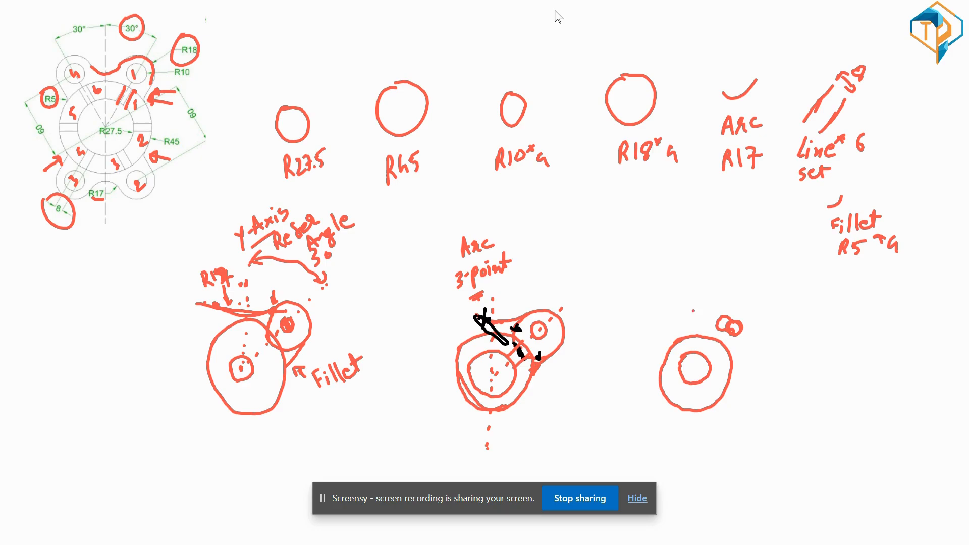
pyautogui.moveTo(696, 294); pyautogui.dragTo(695, 334)
pyautogui.moveTo(696, 343); pyautogui.dragTo(696, 350)
pyautogui.moveTo(696, 361); pyautogui.dragTo(696, 369)
pyautogui.moveTo(696, 316)
pyautogui.mouseDown()
pyautogui.moveTo(732, 306)
pyautogui.moveTo(754, 314)
pyautogui.moveTo(752, 336)
pyautogui.moveTo(733, 359)
pyautogui.mouseUp()
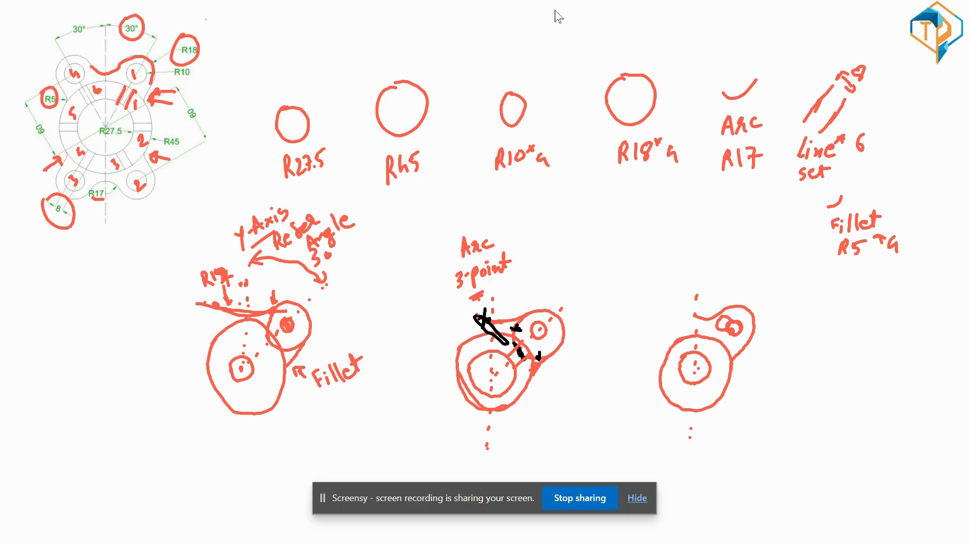
# Draw a dotted horizontal axis labelled "X-Axis" on the third sketch and add the mirrored lug with hole below it
pyautogui.moveTo(696, 370)
pyautogui.mouseDown()
pyautogui.moveTo(781, 388)
pyautogui.moveTo(780, 375)
pyautogui.mouseUp()
pyautogui.moveTo(802, 371)
pyautogui.mouseDown()
pyautogui.moveTo(812, 381)
pyautogui.moveTo(802, 384)
pyautogui.moveTo(823, 376)
pyautogui.mouseUp()
pyautogui.moveTo(832, 359)
pyautogui.mouseDown()
pyautogui.moveTo(829, 382)
pyautogui.moveTo(838, 379)
pyautogui.mouseUp()
pyautogui.moveTo(830, 373); pyautogui.dragTo(847, 379)
pyautogui.moveTo(846, 369); pyautogui.dragTo(839, 380)
pyautogui.moveTo(850, 370); pyautogui.dragTo(856, 378)
pyautogui.click(851, 363)
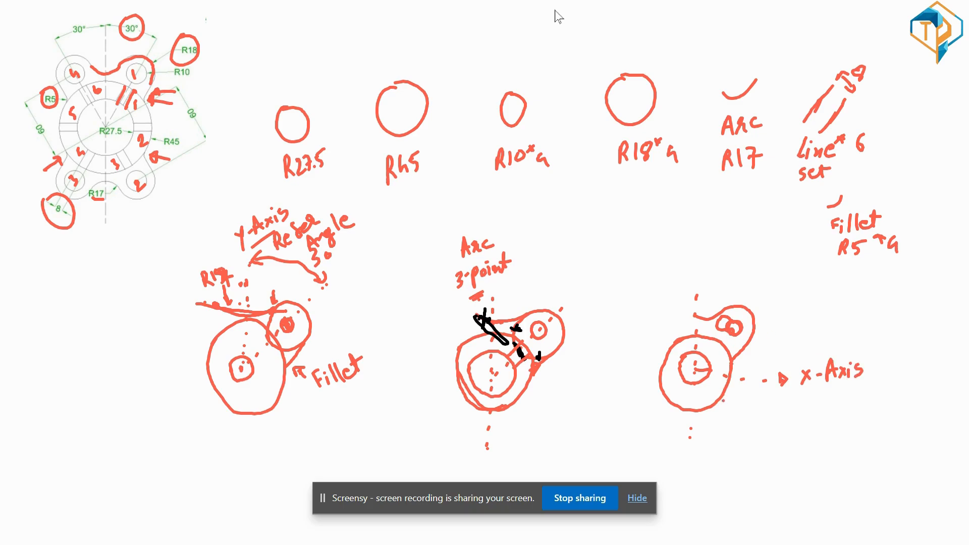
pyautogui.moveTo(718, 402)
pyautogui.mouseDown()
pyautogui.moveTo(726, 423)
pyautogui.moveTo(713, 438)
pyautogui.moveTo(691, 423)
pyautogui.moveTo(717, 419)
pyautogui.moveTo(709, 418)
pyautogui.mouseUp()
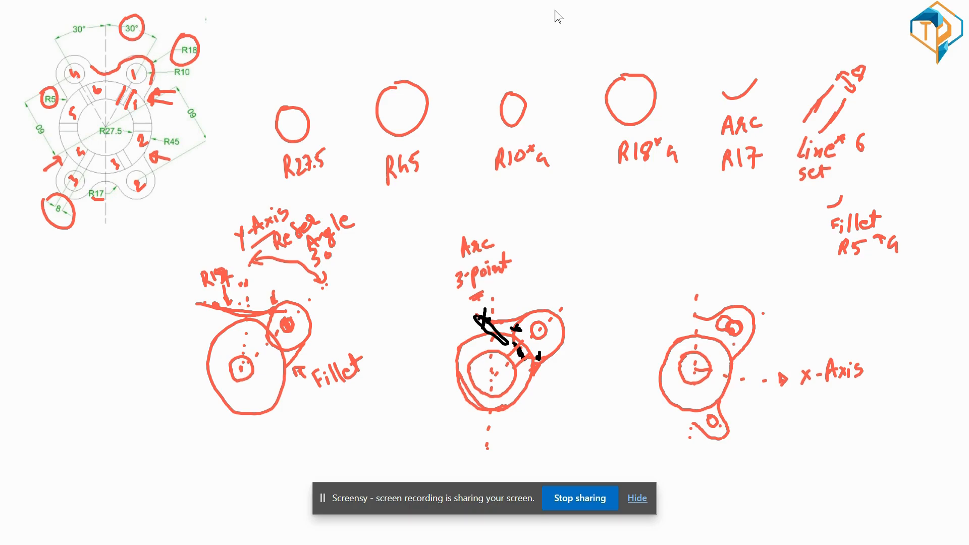
# Add an arrowhead to the third sketch's vertical centreline and label it "Y-Axis"
pyautogui.moveTo(698, 298); pyautogui.dragTo(713, 273)
pyautogui.moveTo(717, 276)
pyautogui.mouseDown()
pyautogui.moveTo(722, 260)
pyautogui.moveTo(732, 273)
pyautogui.moveTo(744, 266)
pyautogui.mouseUp()
pyautogui.moveTo(746, 259)
pyautogui.mouseDown()
pyautogui.moveTo(737, 267)
pyautogui.moveTo(751, 263)
pyautogui.mouseUp()
pyautogui.moveTo(763, 254); pyautogui.dragTo(757, 265)
# Draw the mirrored upper and lower lugs with holes on the other side of the third sketch's Y axis
pyautogui.moveTo(694, 313)
pyautogui.mouseDown()
pyautogui.moveTo(674, 298)
pyautogui.moveTo(651, 328)
pyautogui.moveTo(671, 349)
pyautogui.mouseUp()
pyautogui.click(670, 316)
pyautogui.moveTo(674, 314)
pyautogui.mouseDown()
pyautogui.moveTo(680, 325)
pyautogui.moveTo(671, 313)
pyautogui.mouseUp()
pyautogui.click(663, 405)
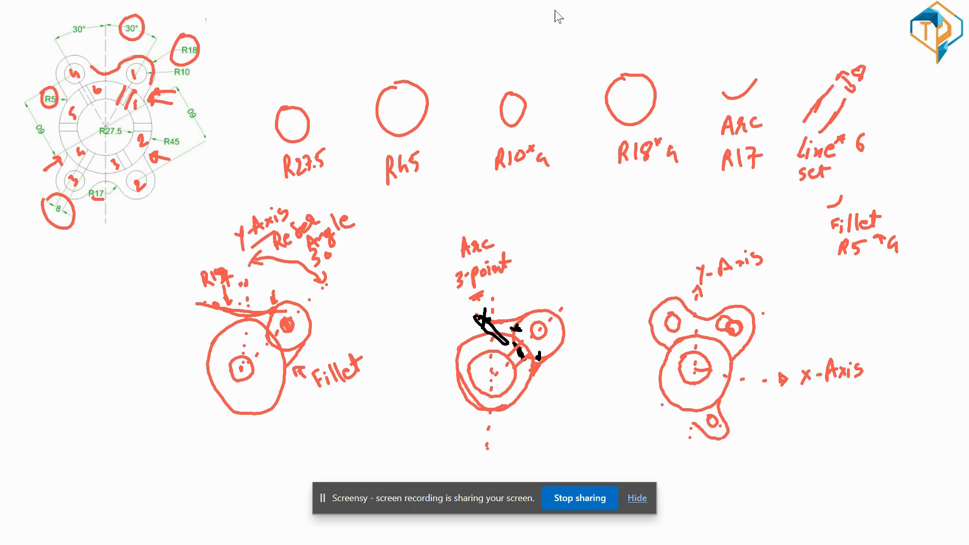
pyautogui.moveTo(692, 421)
pyautogui.mouseDown()
pyautogui.moveTo(667, 435)
pyautogui.moveTo(664, 409)
pyautogui.moveTo(670, 402)
pyautogui.moveTo(672, 421)
pyautogui.moveTo(678, 415)
pyautogui.mouseUp()
# Draw a slanted line pair across the third sketch's ring and write the underlined note "Mirror" beside the view
pyautogui.moveTo(705, 355); pyautogui.dragTo(723, 349)
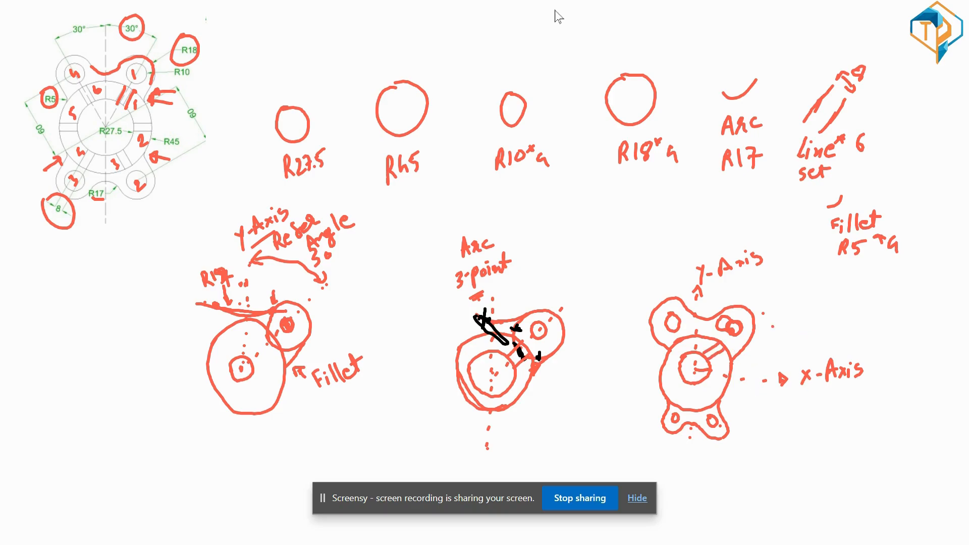
pyautogui.moveTo(836, 331)
pyautogui.mouseDown()
pyautogui.moveTo(837, 318)
pyautogui.moveTo(915, 312)
pyautogui.mouseUp()
pyautogui.moveTo(843, 335); pyautogui.dragTo(887, 330)
# Draw a leader arrow from the slanted line pair to the note "Pattern circular"
pyautogui.moveTo(723, 358)
pyautogui.mouseDown()
pyautogui.moveTo(752, 409)
pyautogui.moveTo(787, 418)
pyautogui.moveTo(789, 409)
pyautogui.mouseUp()
pyautogui.moveTo(801, 411); pyautogui.dragTo(803, 418)
pyautogui.moveTo(807, 398)
pyautogui.mouseDown()
pyautogui.moveTo(811, 419)
pyautogui.moveTo(829, 403)
pyautogui.moveTo(839, 412)
pyautogui.mouseUp()
pyautogui.moveTo(840, 402); pyautogui.dragTo(863, 393)
pyautogui.moveTo(817, 430)
pyautogui.mouseDown()
pyautogui.moveTo(813, 441)
pyautogui.moveTo(837, 426)
pyautogui.moveTo(848, 433)
pyautogui.mouseUp()
pyautogui.moveTo(845, 434)
pyautogui.mouseDown()
pyautogui.moveTo(860, 419)
pyautogui.moveTo(859, 427)
pyautogui.mouseUp()
pyautogui.moveTo(865, 427)
pyautogui.mouseDown()
pyautogui.moveTo(886, 419)
pyautogui.moveTo(891, 429)
pyautogui.mouseUp()
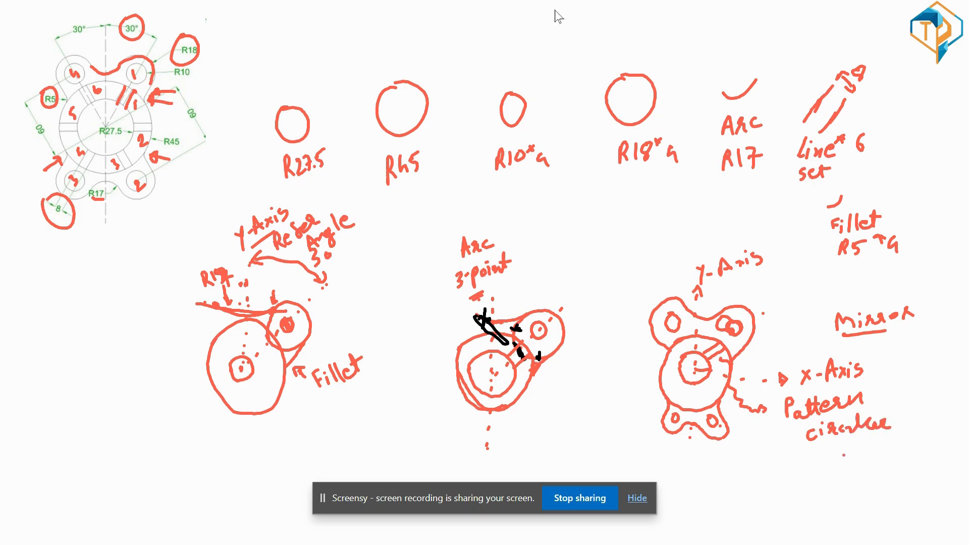
# Write the pattern values "60°/360°" and "6/360°" beneath the circular pattern note
pyautogui.moveTo(845, 450)
pyautogui.mouseDown()
pyautogui.moveTo(838, 464)
pyautogui.moveTo(860, 468)
pyautogui.moveTo(879, 457)
pyautogui.moveTo(872, 465)
pyautogui.mouseUp()
pyautogui.moveTo(892, 449); pyautogui.dragTo(887, 461)
pyautogui.moveTo(896, 452); pyautogui.dragTo(896, 451)
pyautogui.moveTo(903, 446); pyautogui.dragTo(906, 448)
pyautogui.moveTo(848, 482)
pyautogui.mouseDown()
pyautogui.moveTo(839, 498)
pyautogui.moveTo(865, 500)
pyautogui.mouseUp()
pyautogui.moveTo(882, 486); pyautogui.dragTo(884, 493)
pyautogui.moveTo(890, 487); pyautogui.dragTo(889, 494)
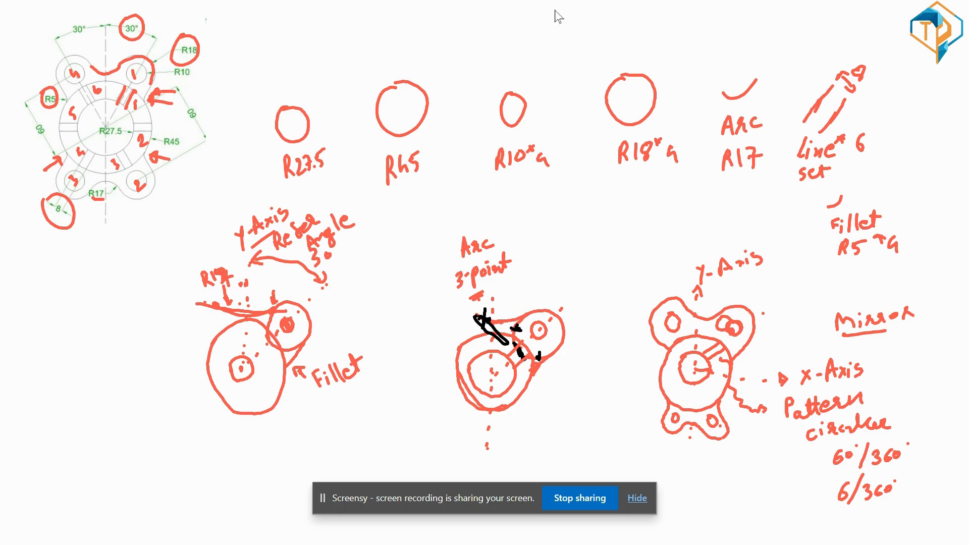
# Draw the patterned line pairs around the rest of the third sketch's ring
pyautogui.moveTo(713, 372); pyautogui.dragTo(724, 389)
pyautogui.moveTo(705, 384)
pyautogui.mouseDown()
pyautogui.moveTo(710, 405)
pyautogui.moveTo(698, 408)
pyautogui.moveTo(664, 384)
pyautogui.moveTo(680, 359)
pyautogui.moveTo(670, 352)
pyautogui.moveTo(690, 339)
pyautogui.mouseUp()
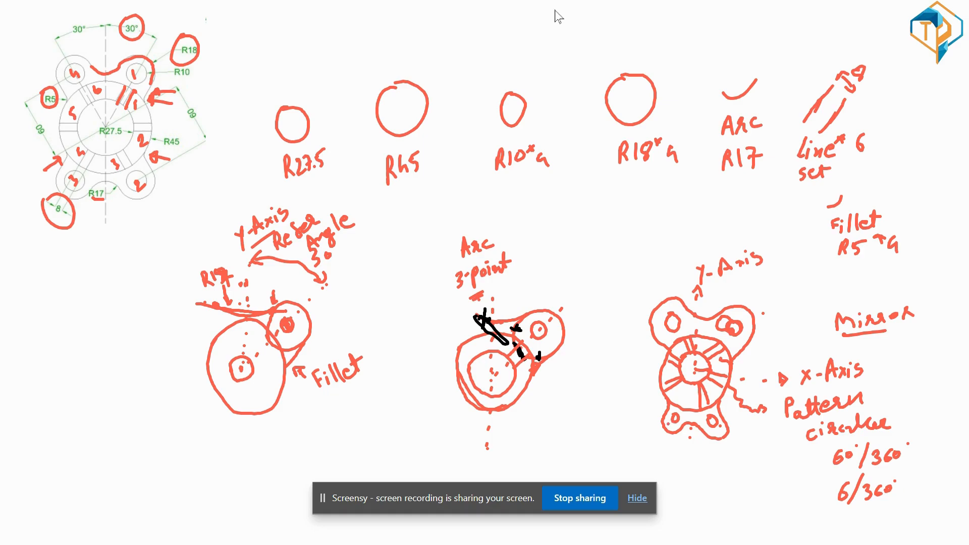
# Mark a dot in the lower-left lobe of the third sketch and advance the slide
pyautogui.moveTo(665, 423); pyautogui.dragTo(668, 427)
pyautogui.press('Right')
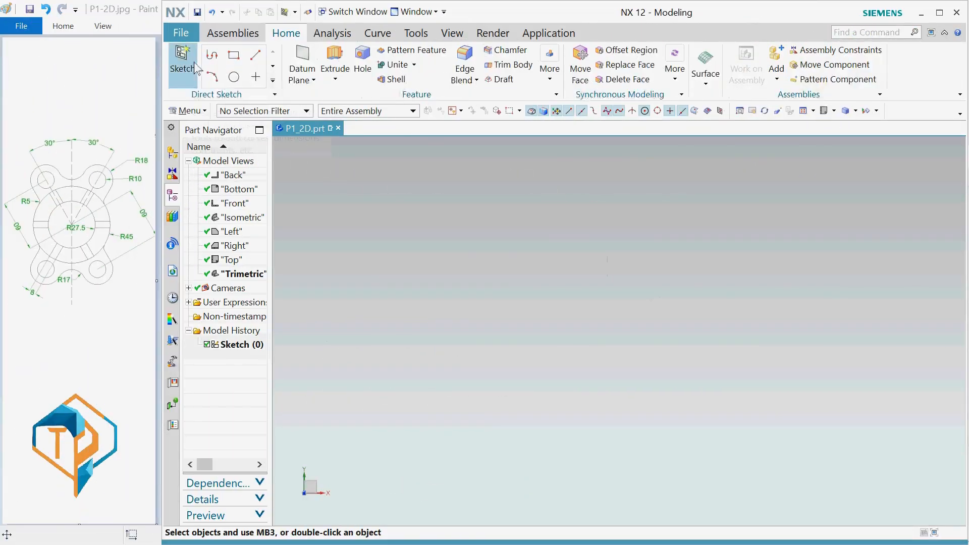
# Switch to NX and create a new sketch in P1_2D.prt on the inferred plane with a horizontal reference
pyautogui.click(189, 56)
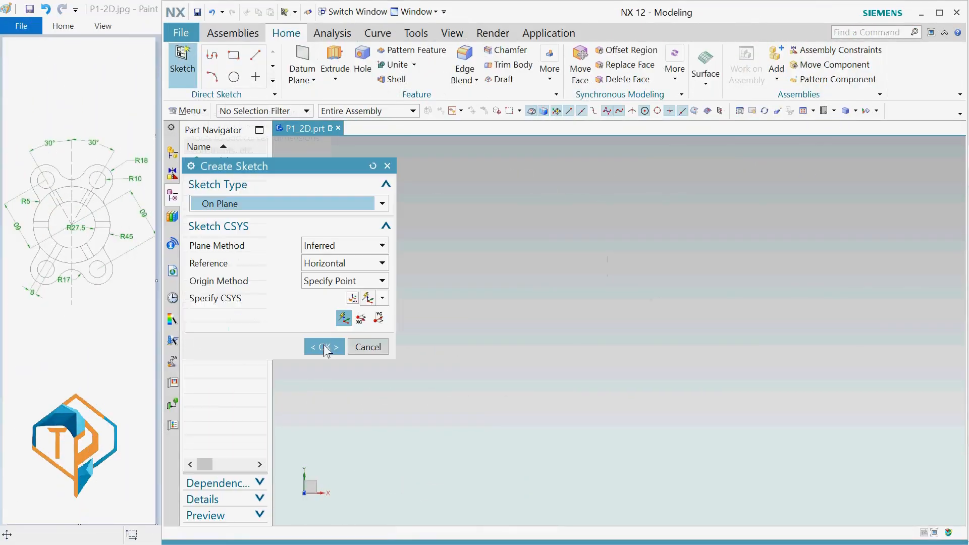
pyautogui.click(324, 348)
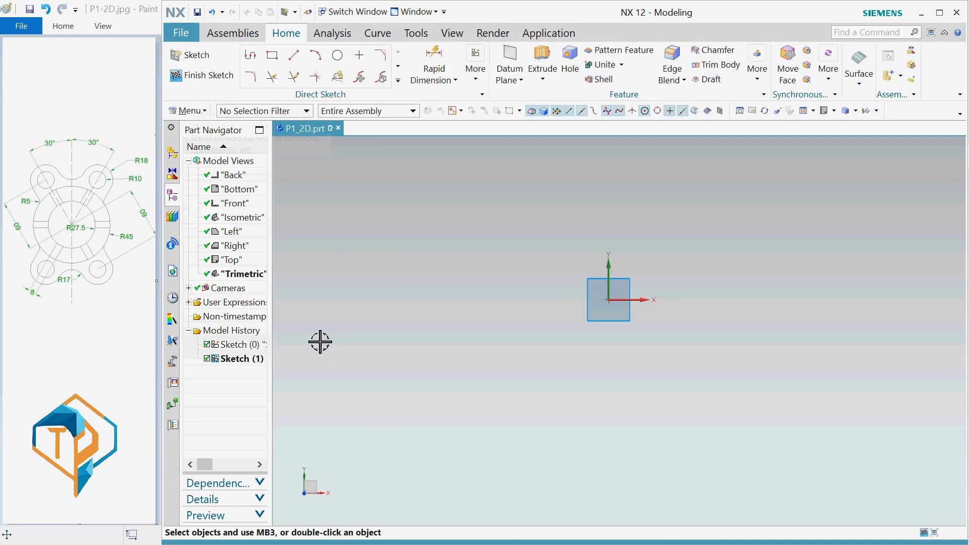
pyautogui.click(230, 359)
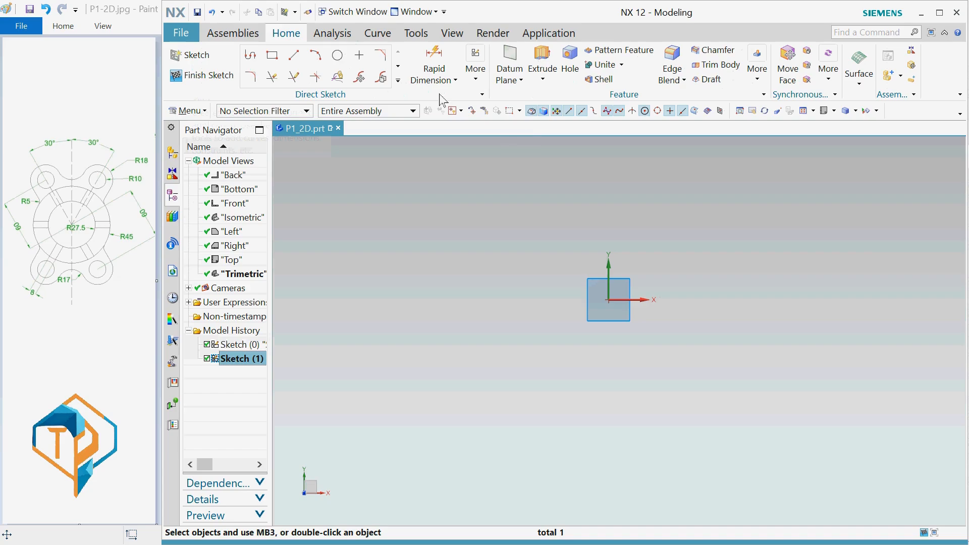
# Draw two concentric circles centred on the sketch origin with diameters 2*27.5 (55) and 45*2 (90)
pyautogui.click(338, 56)
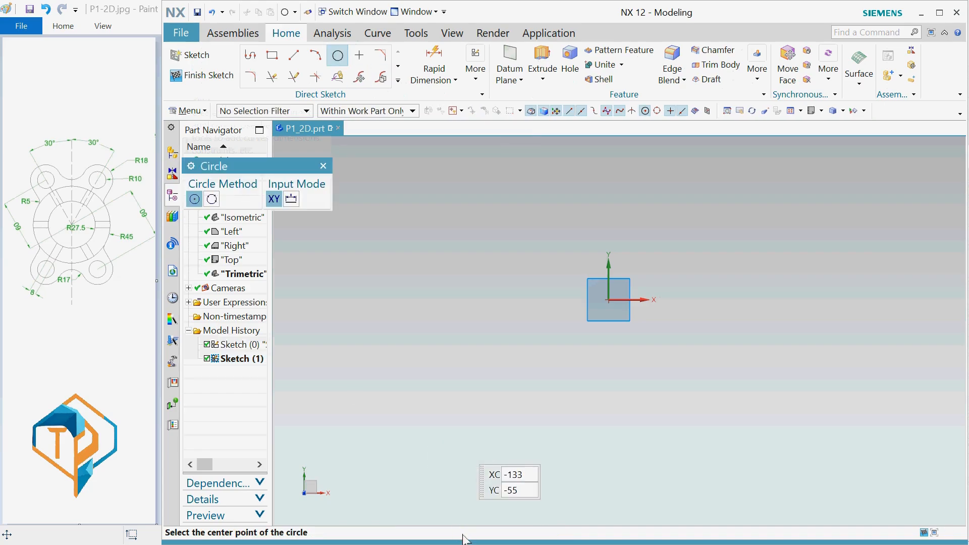
pyautogui.click(607, 301)
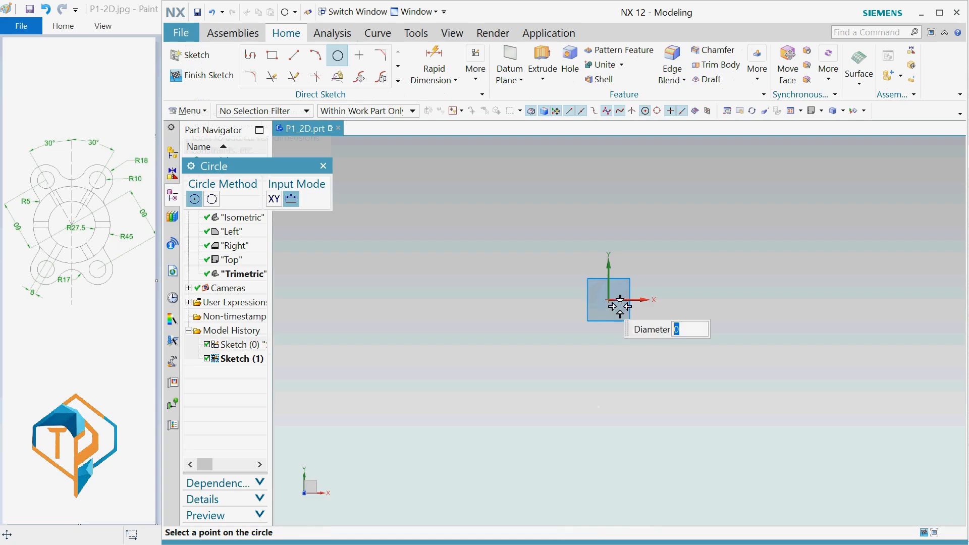
pyautogui.write('2')
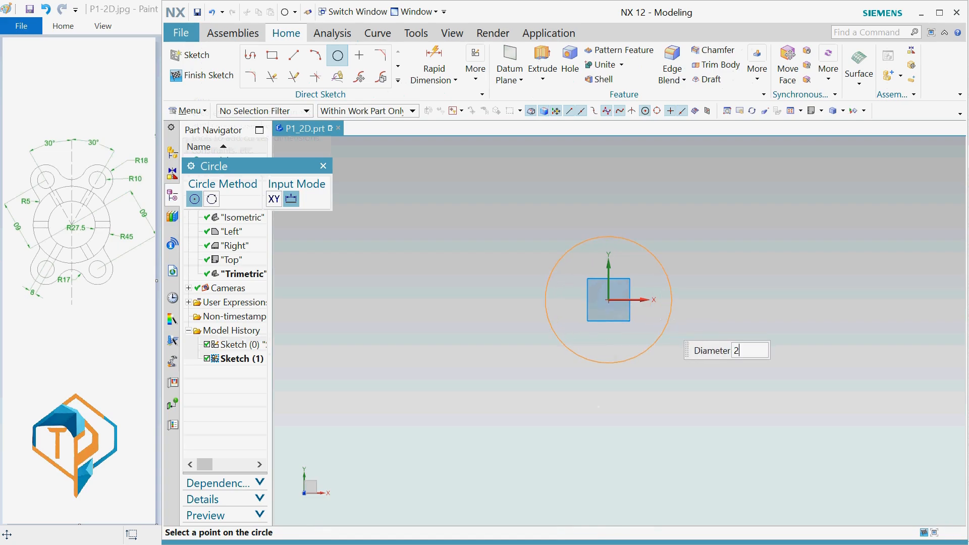
pyautogui.write('*27.5')
pyautogui.press('Return')
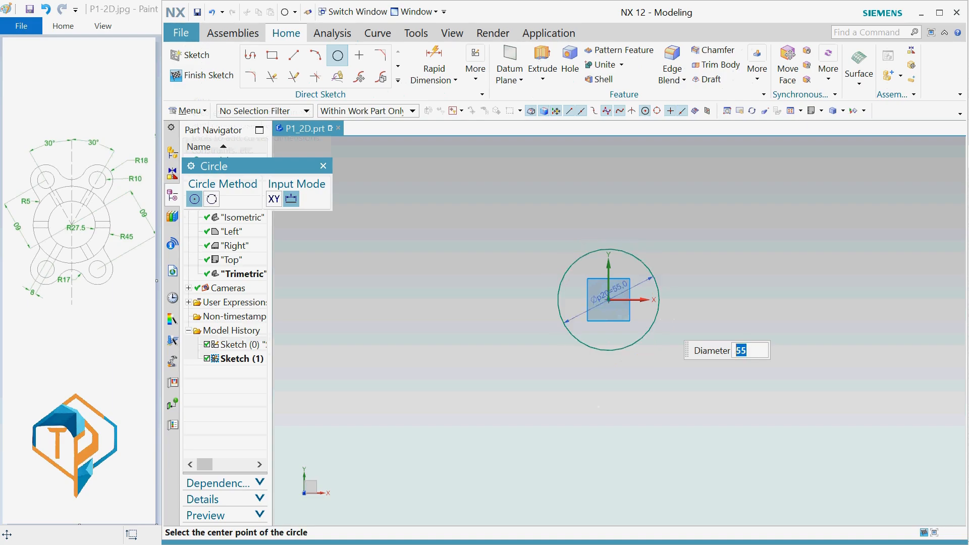
pyautogui.write('45*2')
pyautogui.press('Return')
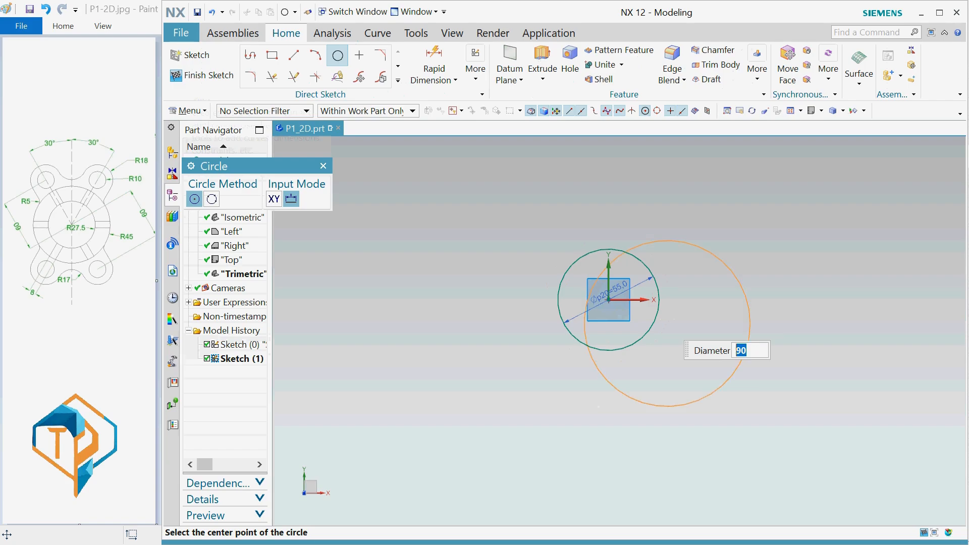
pyautogui.click(610, 298)
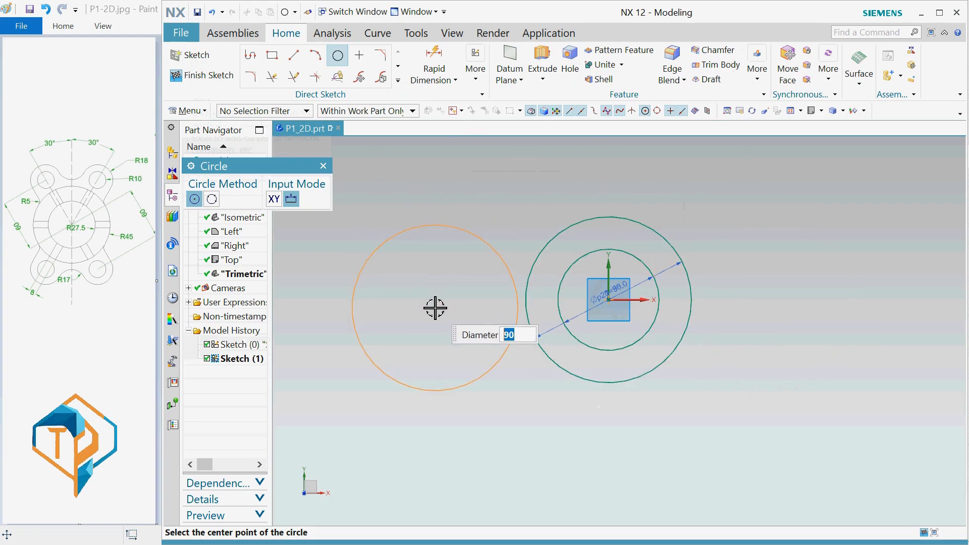
# Place a circle of diameter 20 outside the ring, above and to the right of it
pyautogui.write('20')
pyautogui.press('Return')
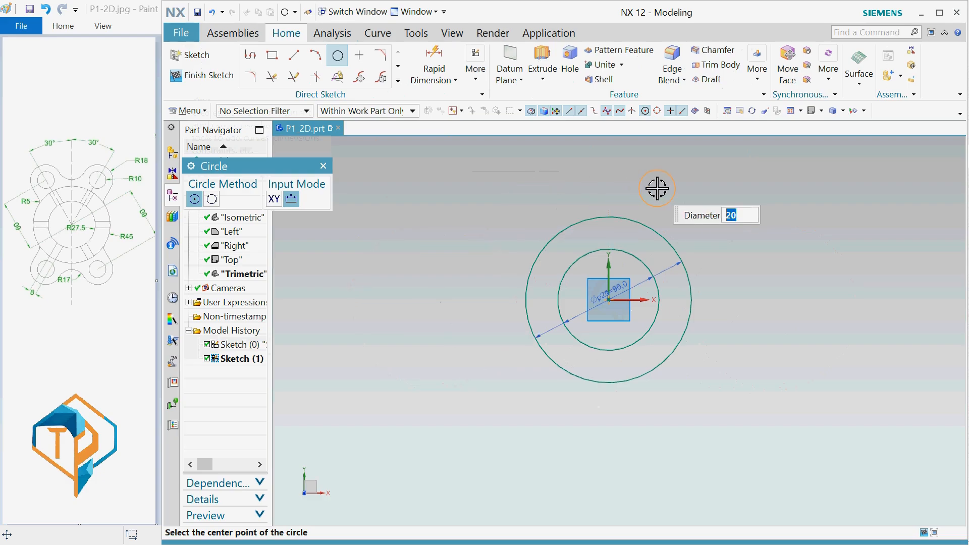
pyautogui.click(670, 193)
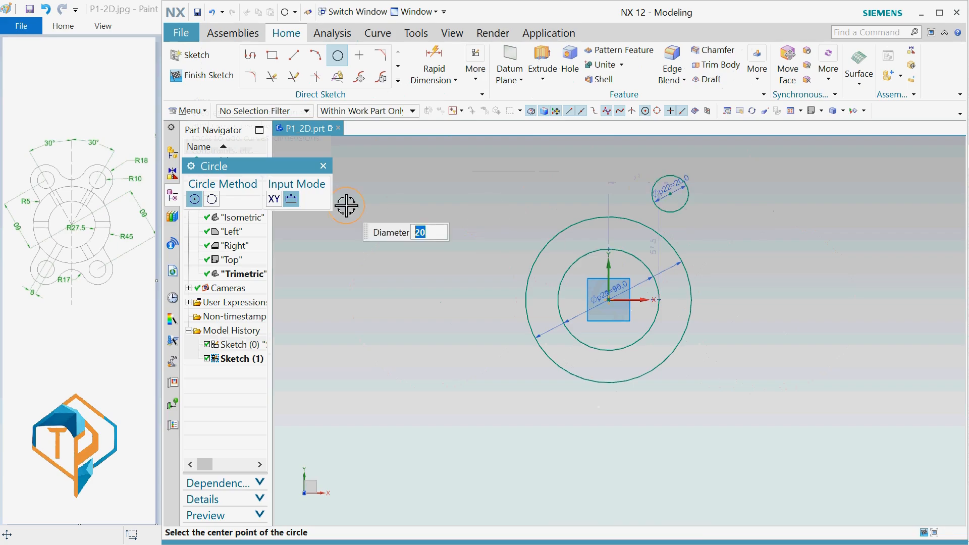
pyautogui.click(323, 166)
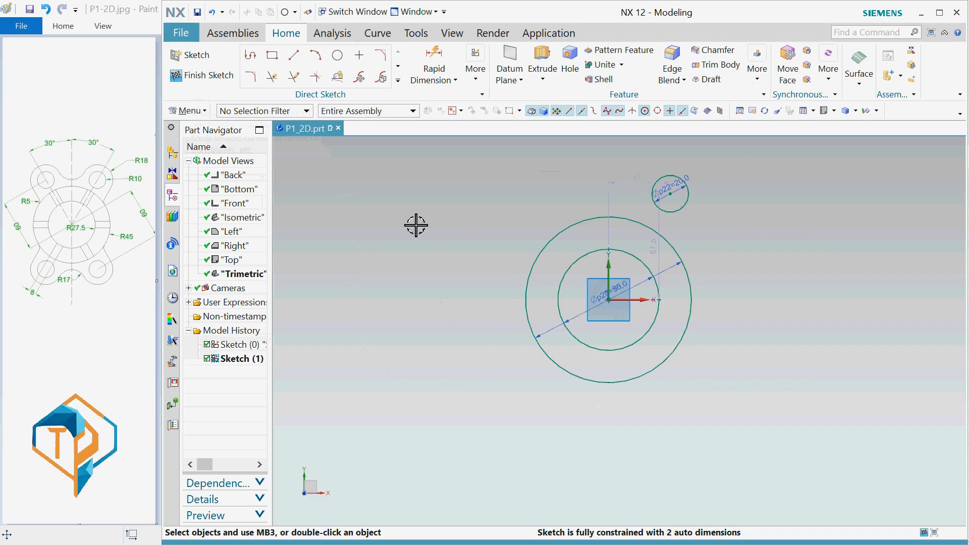
# Draw a line from the origin to the small circle's centre and convert it to reference geometry
pyautogui.click(294, 55)
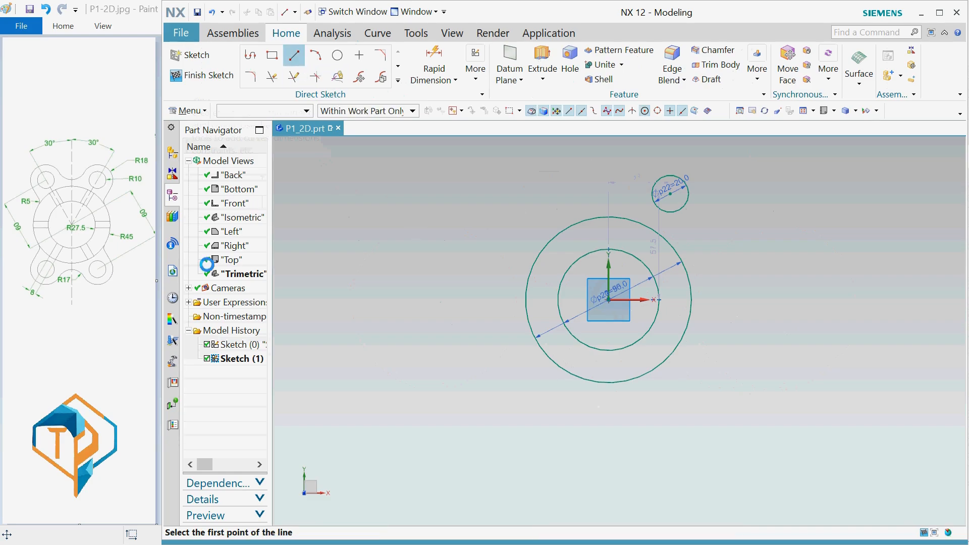
pyautogui.click(611, 298)
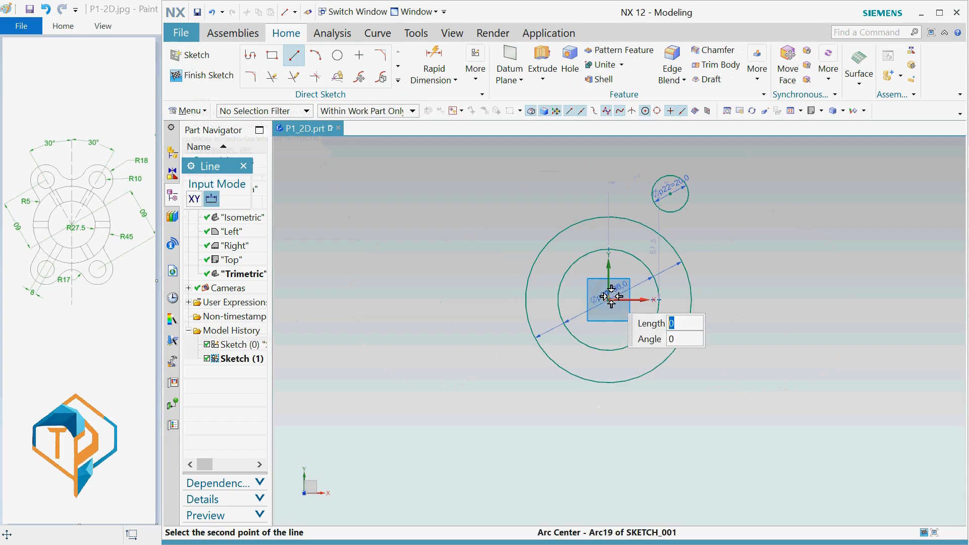
pyautogui.click(671, 193)
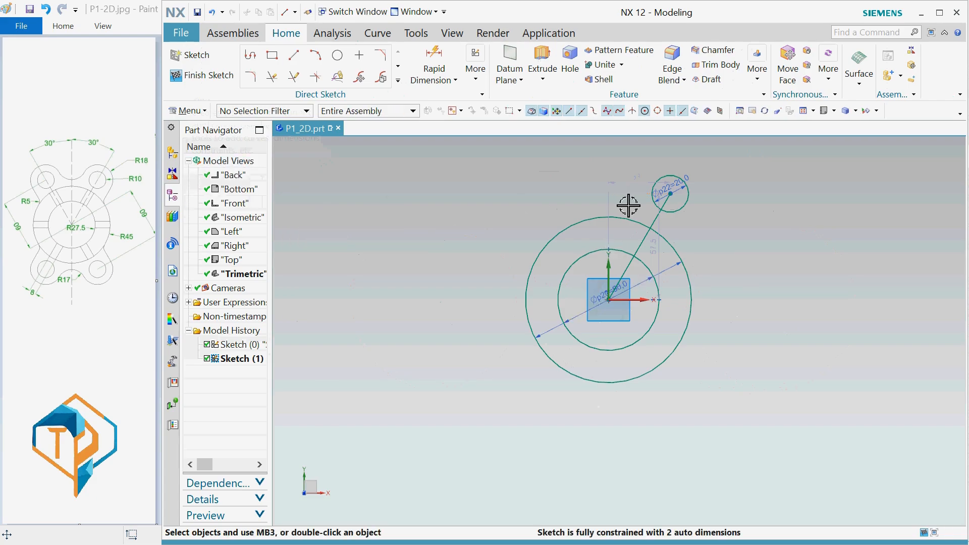
pyautogui.rightClick(643, 239)
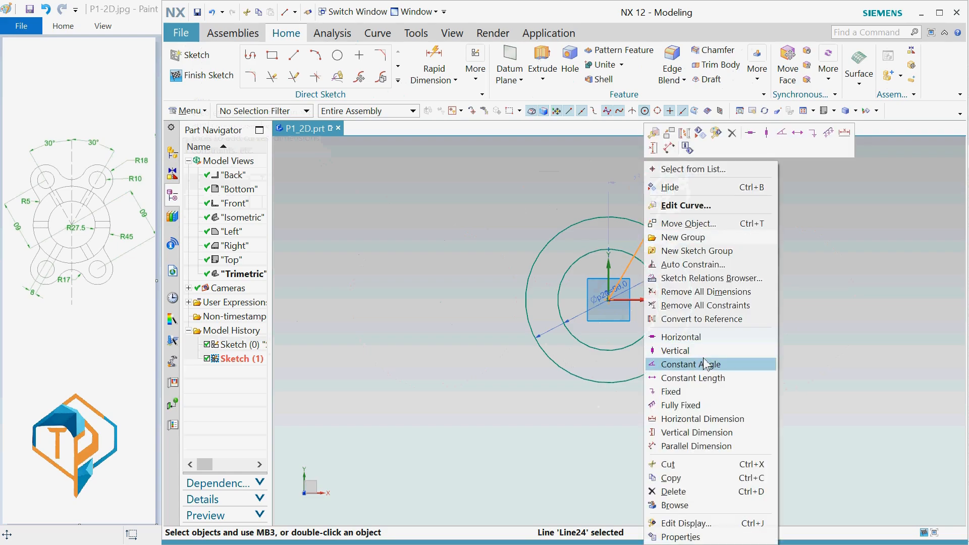
pyautogui.click(702, 319)
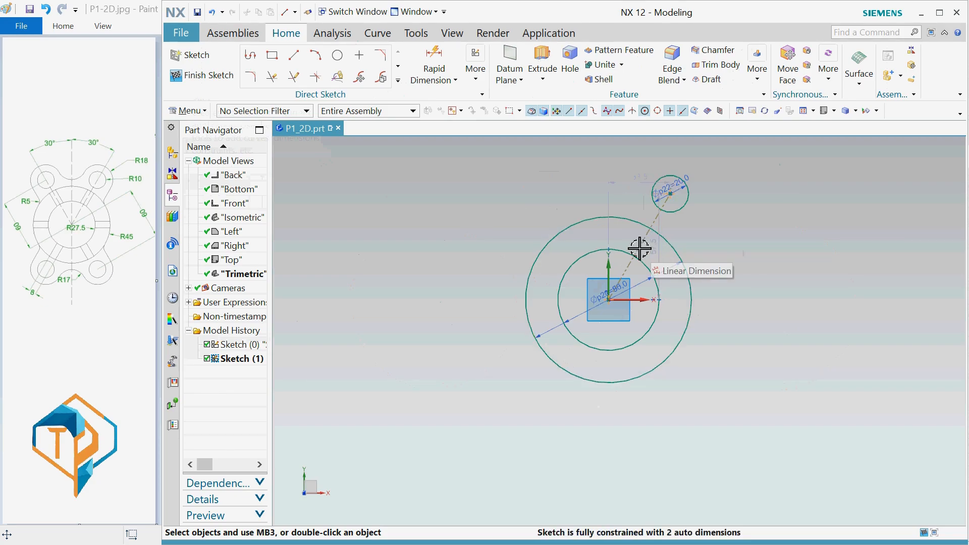
# Dimension the slanted reference line between the ring's and small circle's centres with Rapid Dimension and set it to 60
pyautogui.rightClick(440, 47)
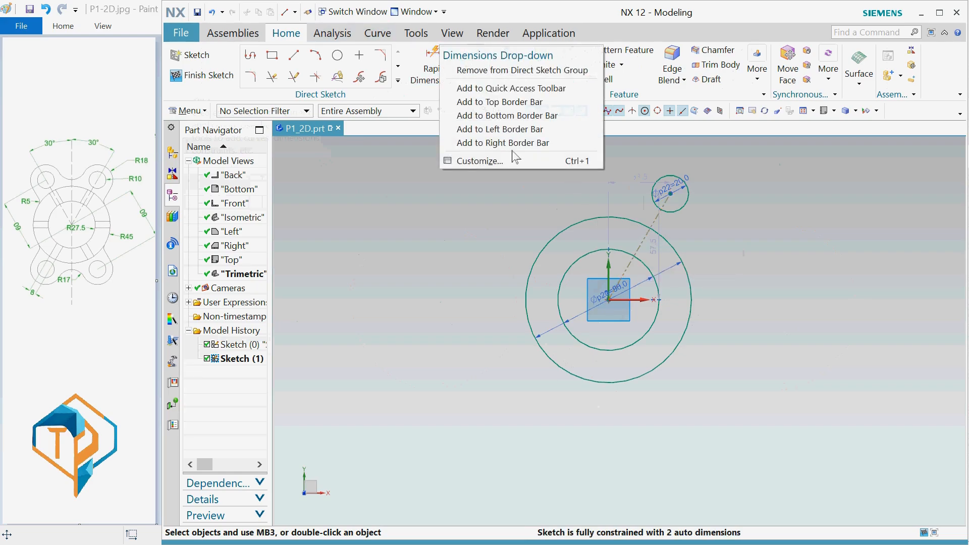
pyautogui.click(434, 66)
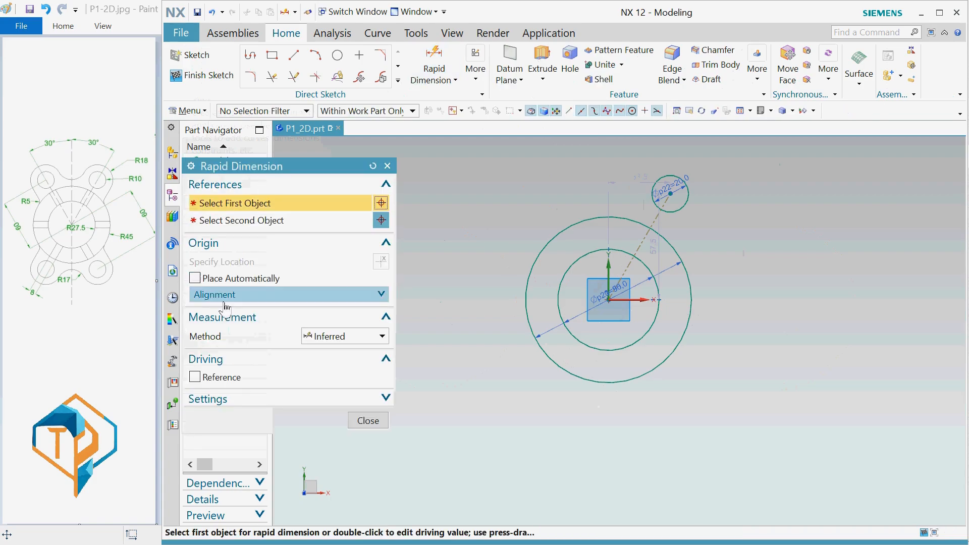
pyautogui.click(648, 235)
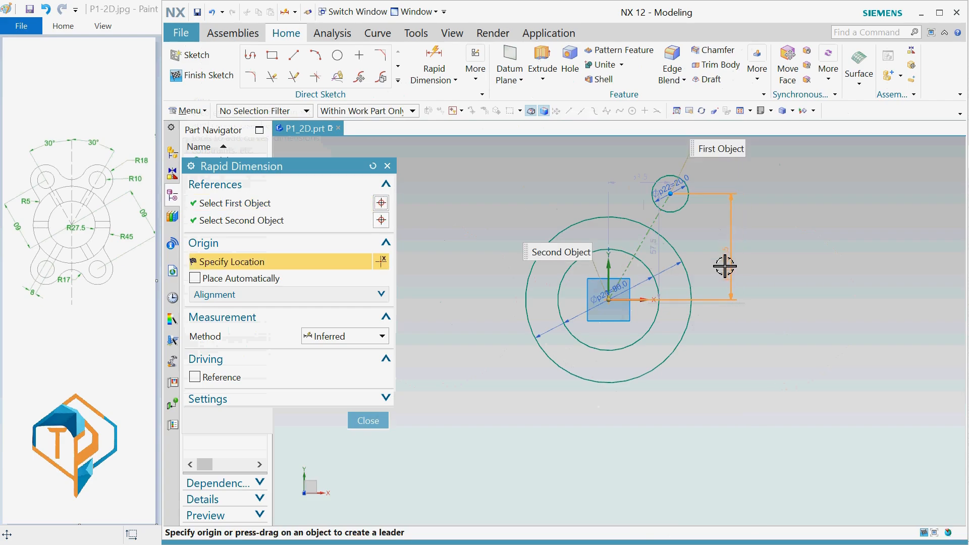
pyautogui.click(718, 300)
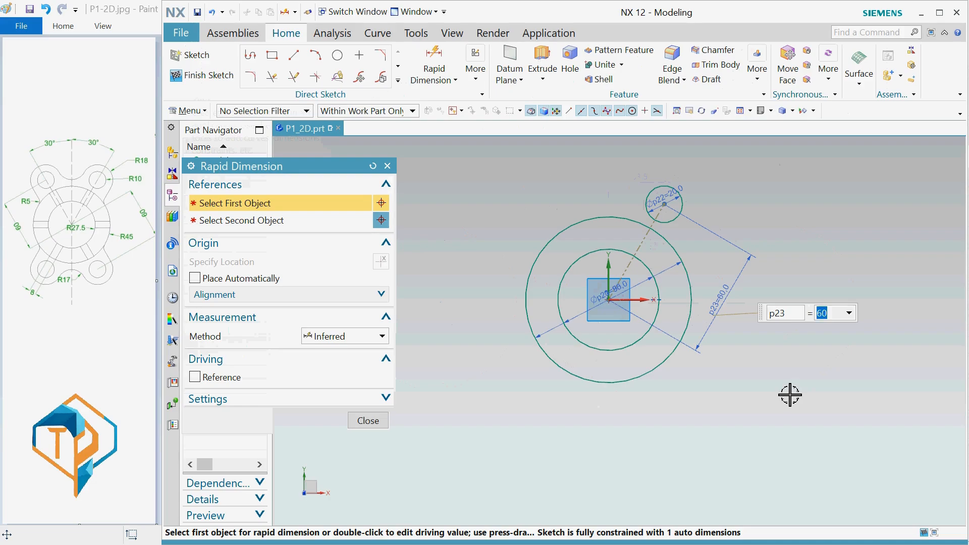
pyautogui.click(386, 167)
# Add an angular dimension of 30 degrees between the Y axis and the slanted reference line
pyautogui.click(434, 78)
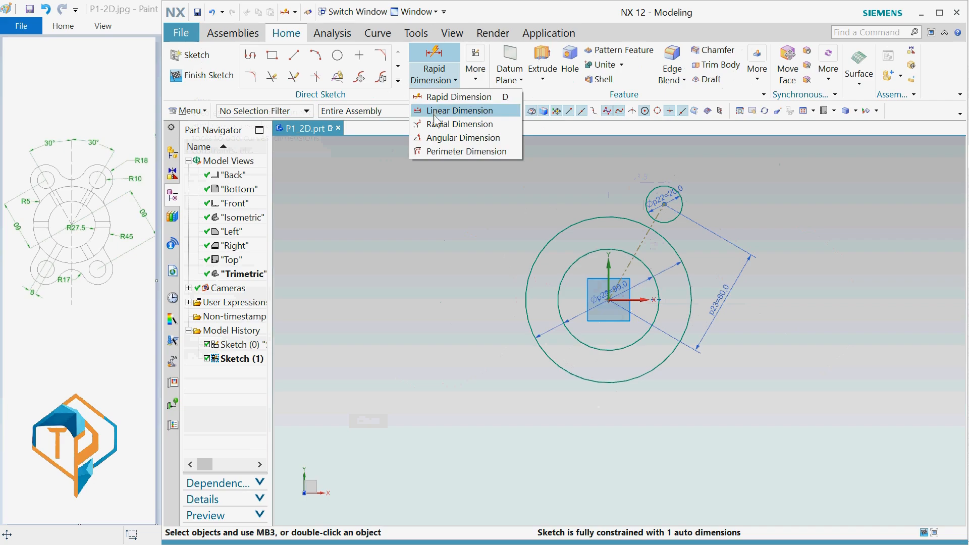
pyautogui.click(437, 138)
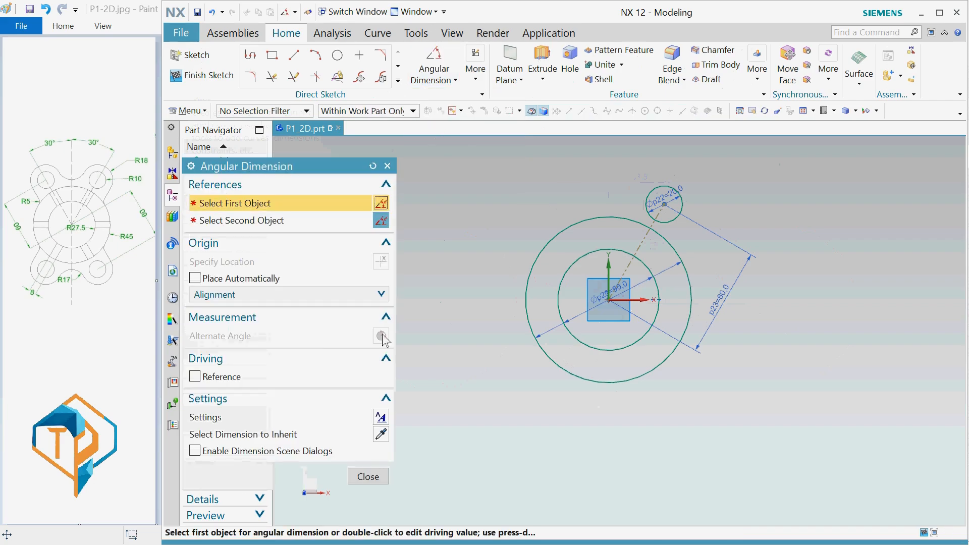
pyautogui.click(609, 267)
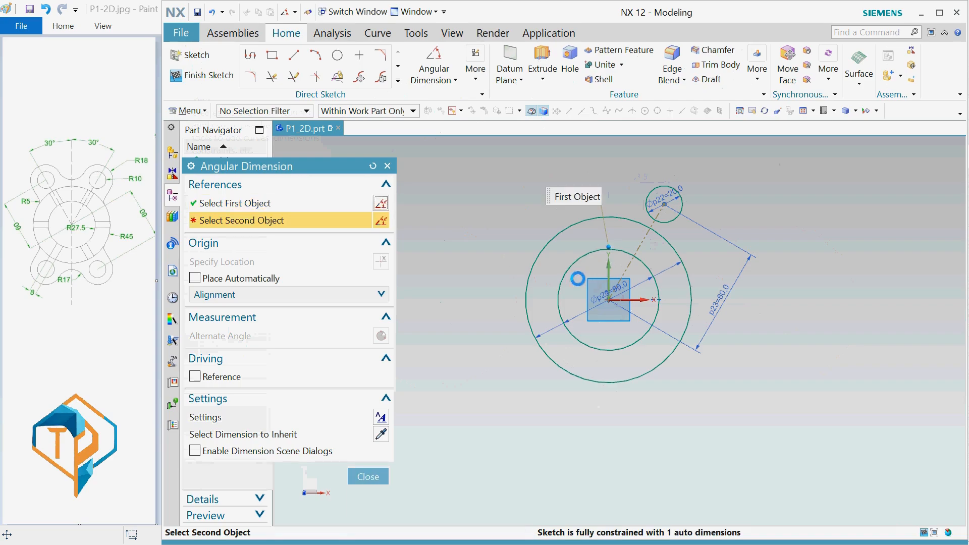
pyautogui.click(642, 244)
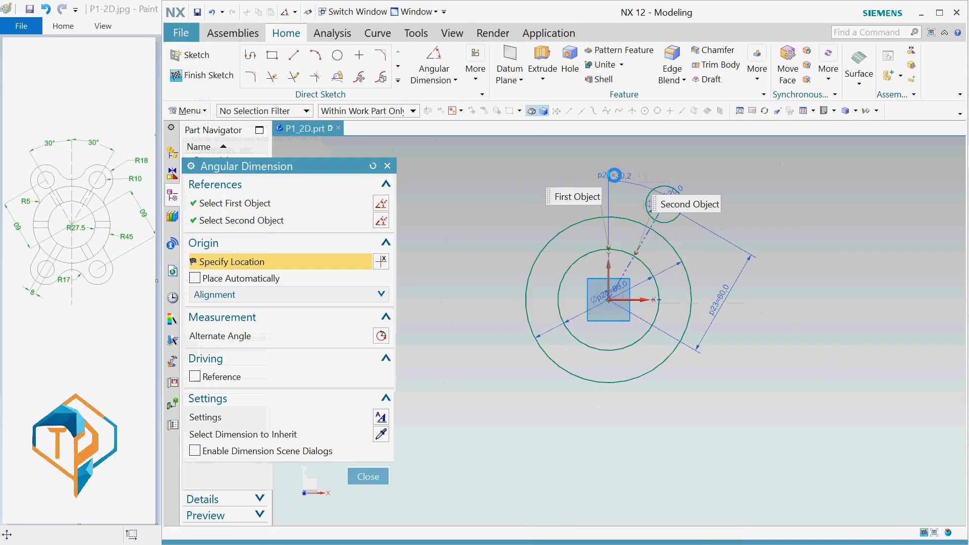
pyautogui.click(615, 175)
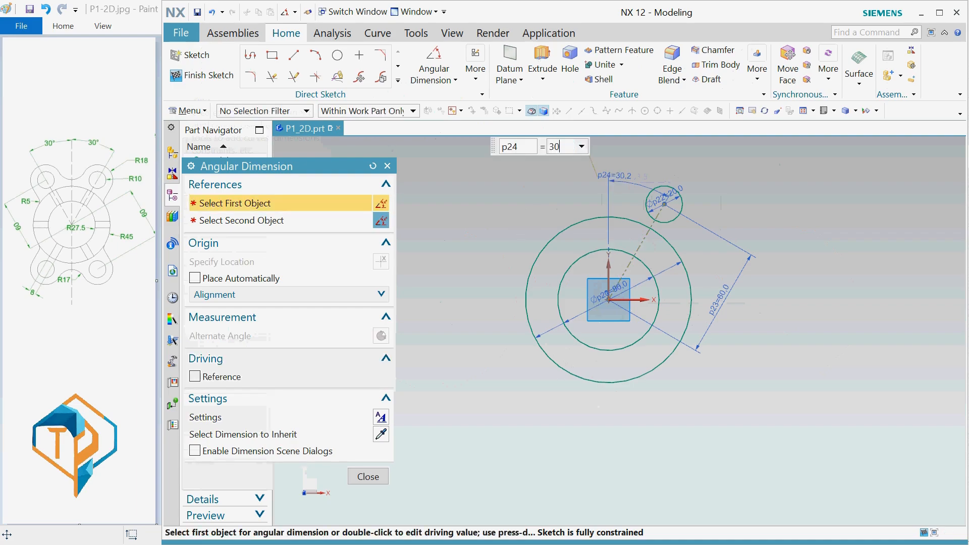
pyautogui.press('Return')
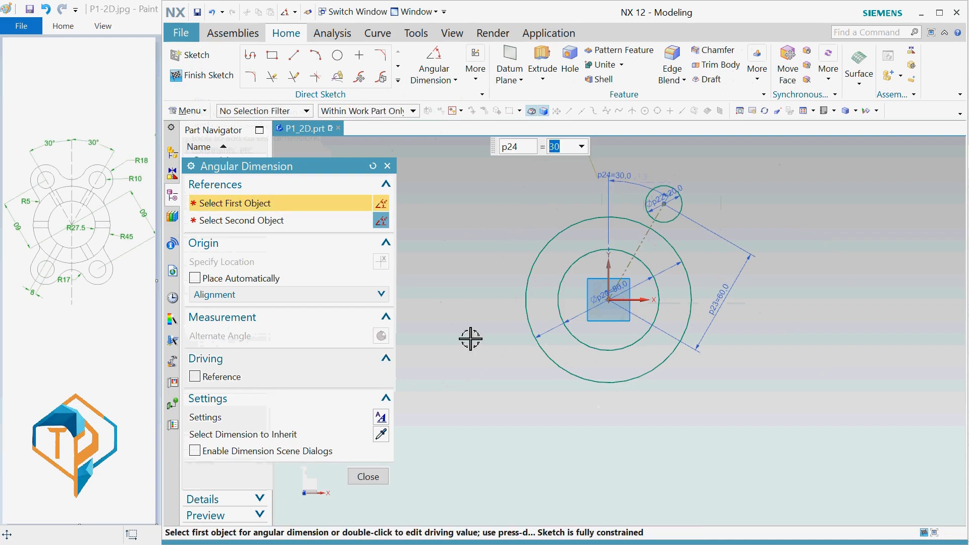
pyautogui.click(369, 474)
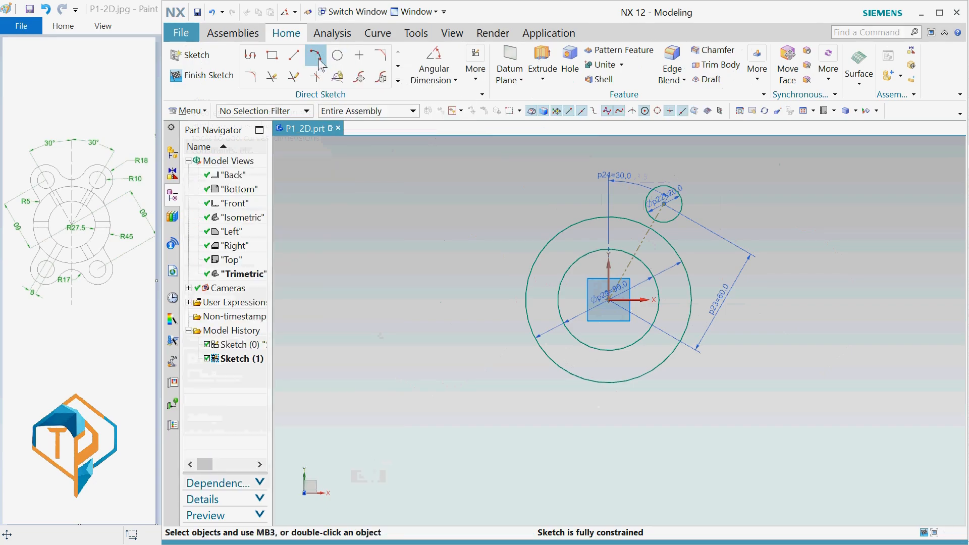
# Draw a vertical line from the origin up past the ring and convert it to reference geometry
pyautogui.click(297, 58)
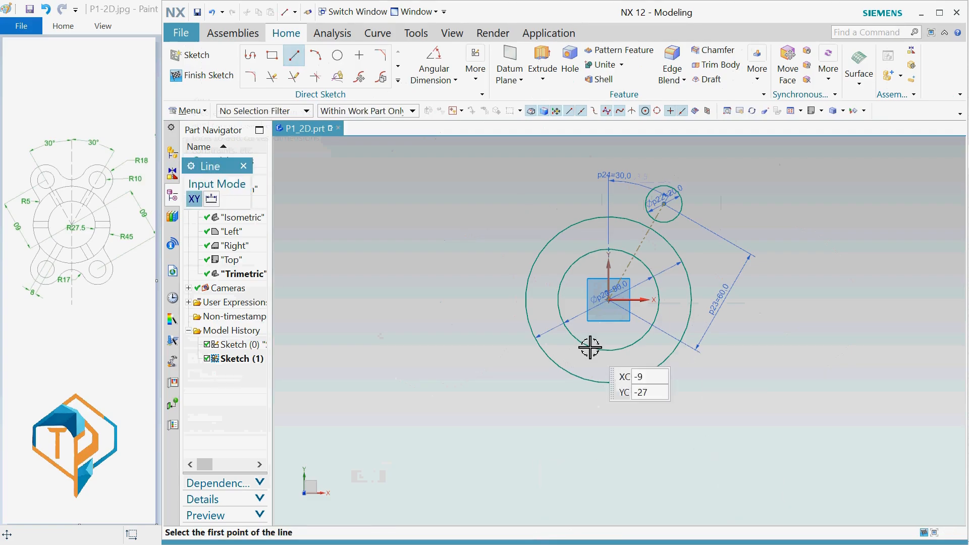
pyautogui.click(609, 300)
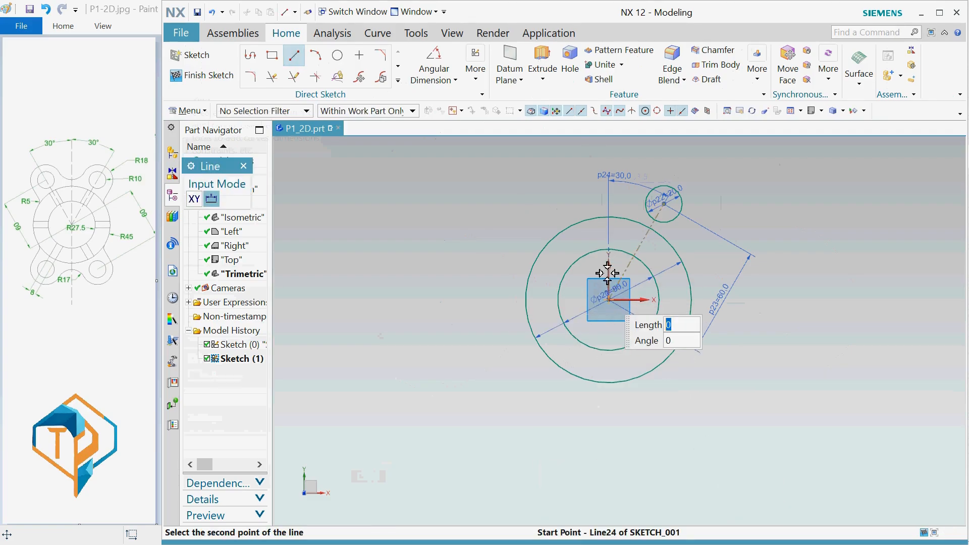
pyautogui.click(610, 143)
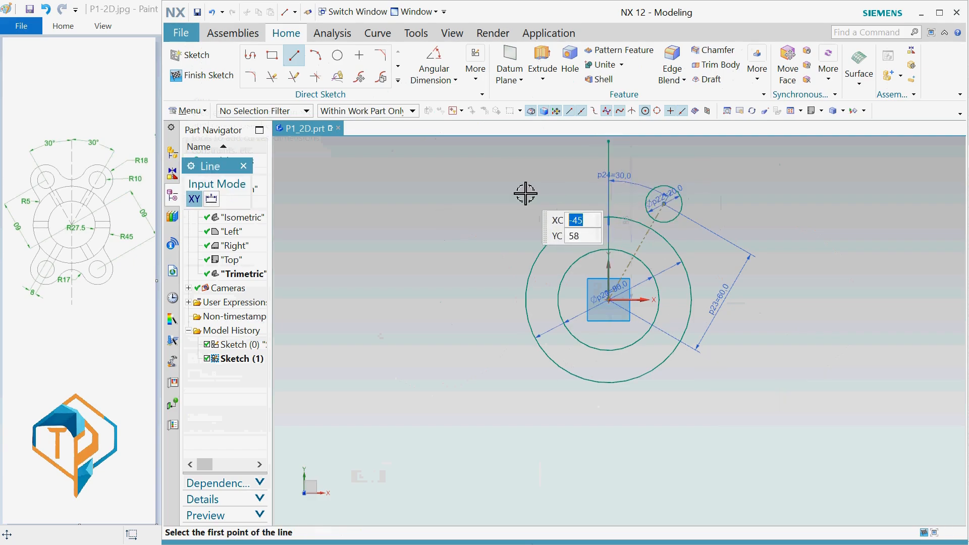
pyautogui.press('Escape')
pyautogui.rightClick(608, 153)
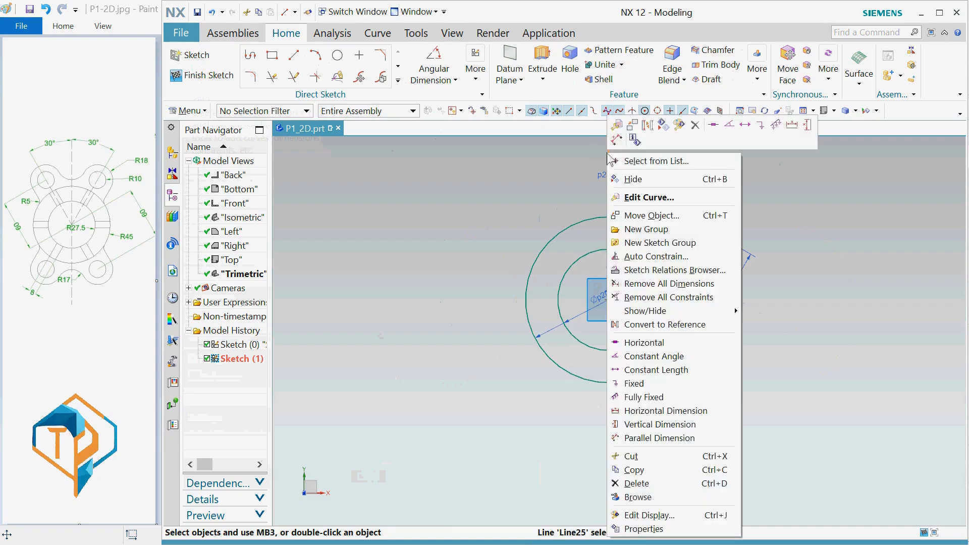
pyautogui.click(651, 324)
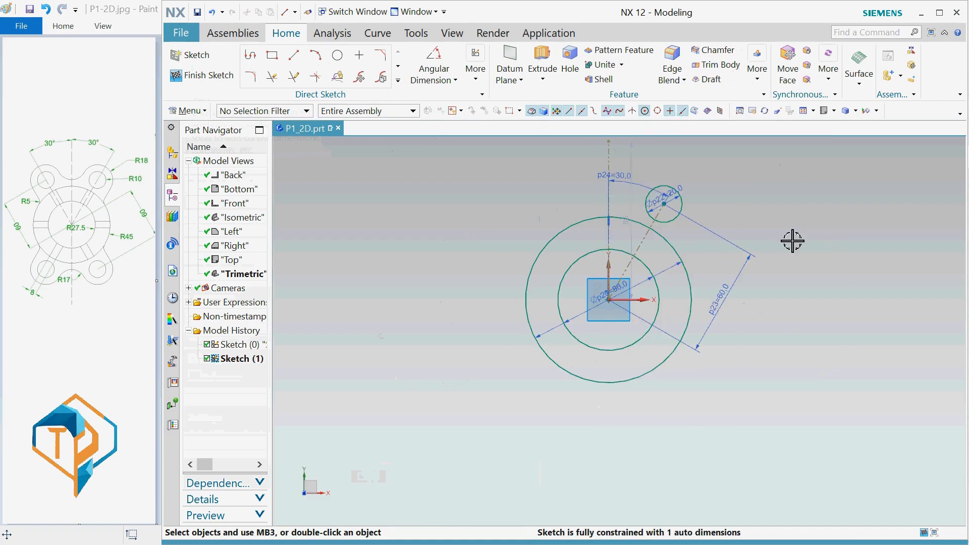
# Draw a 36 mm diameter circle concentric with the small circle above the ring
pyautogui.click(337, 56)
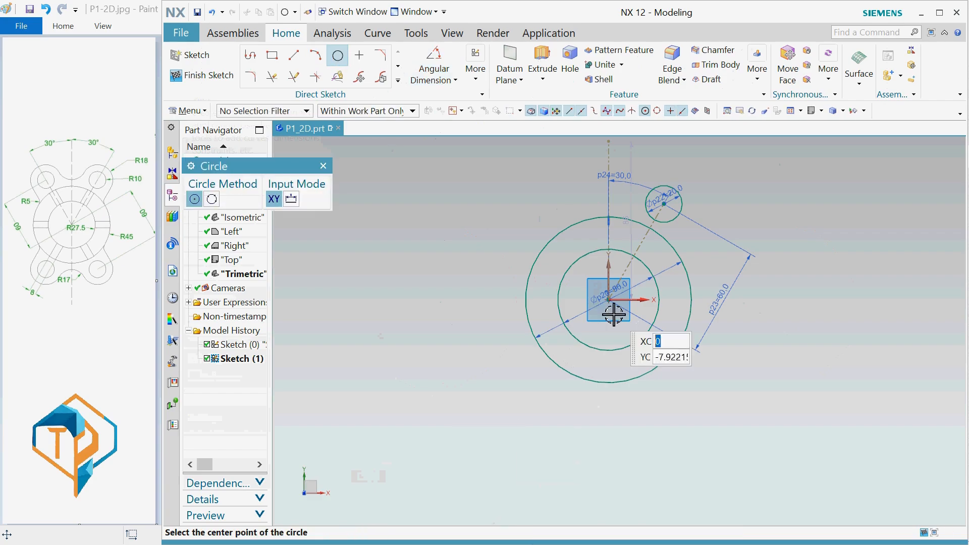
pyautogui.click(664, 204)
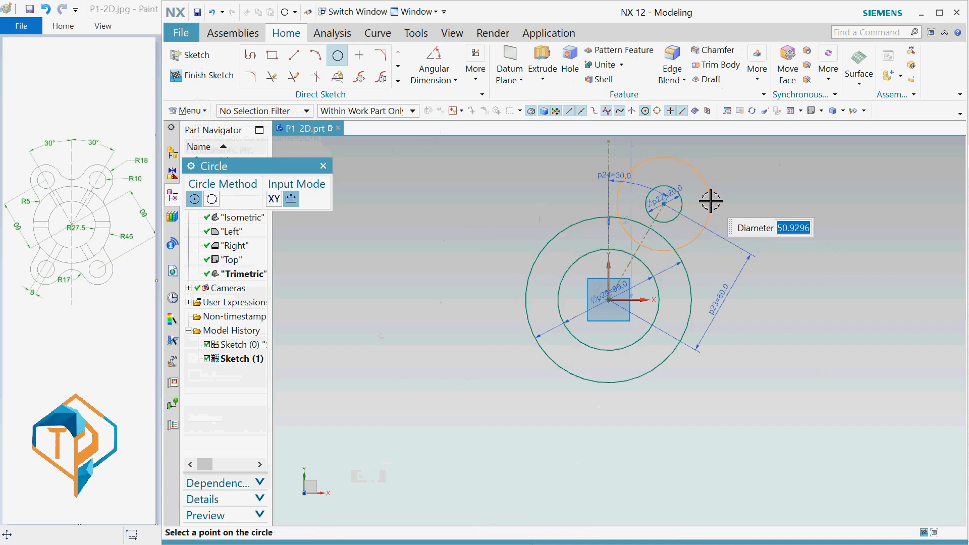
pyautogui.write('36')
pyautogui.press('Return')
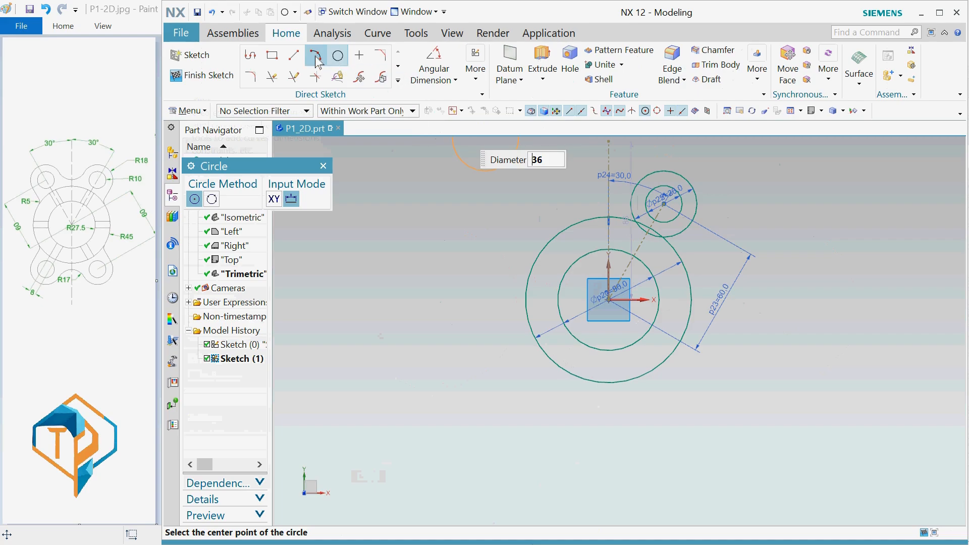
pyautogui.press('Escape')
# Draw a slanted line about 18.6 mm long from the right side of the 36 mm circle down to the ring's outer circle
pyautogui.click(294, 55)
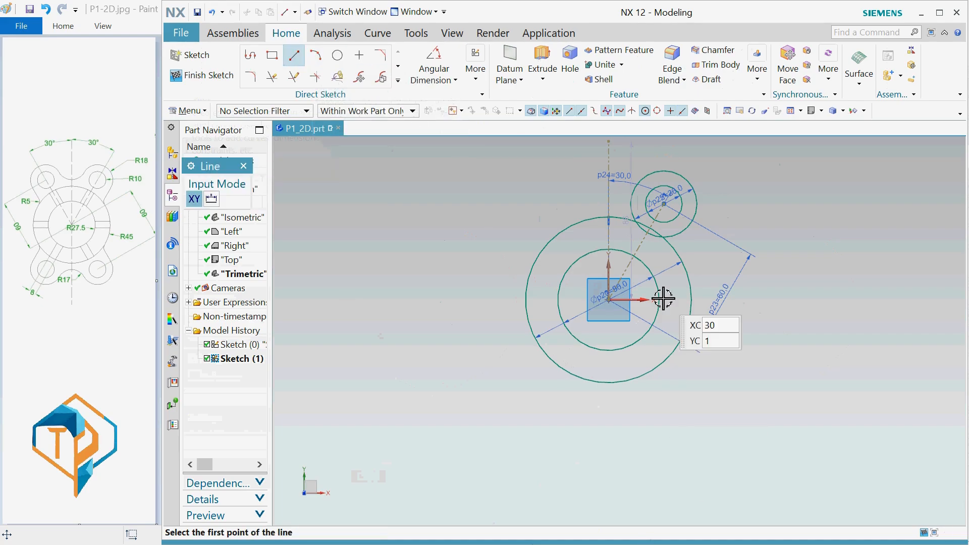
pyautogui.click(690, 218)
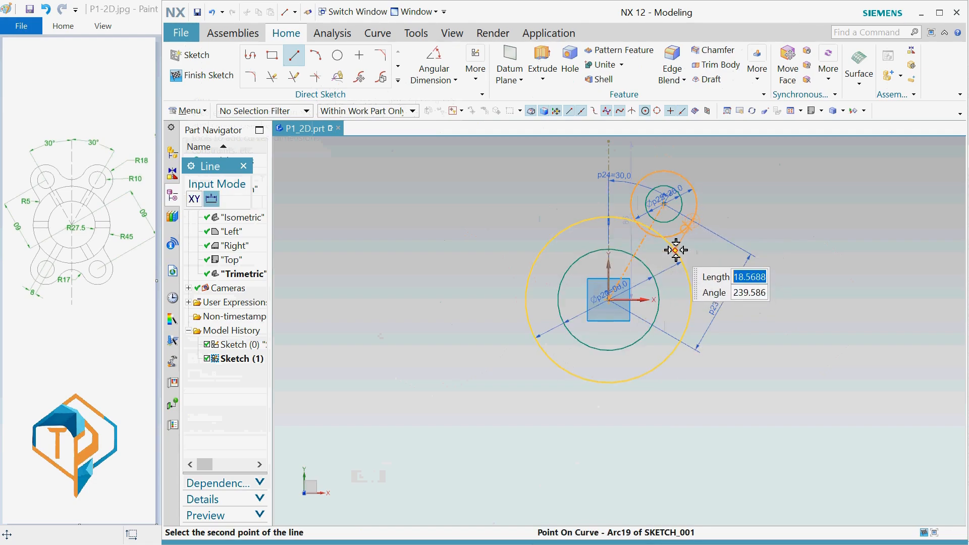
pyautogui.click(676, 250)
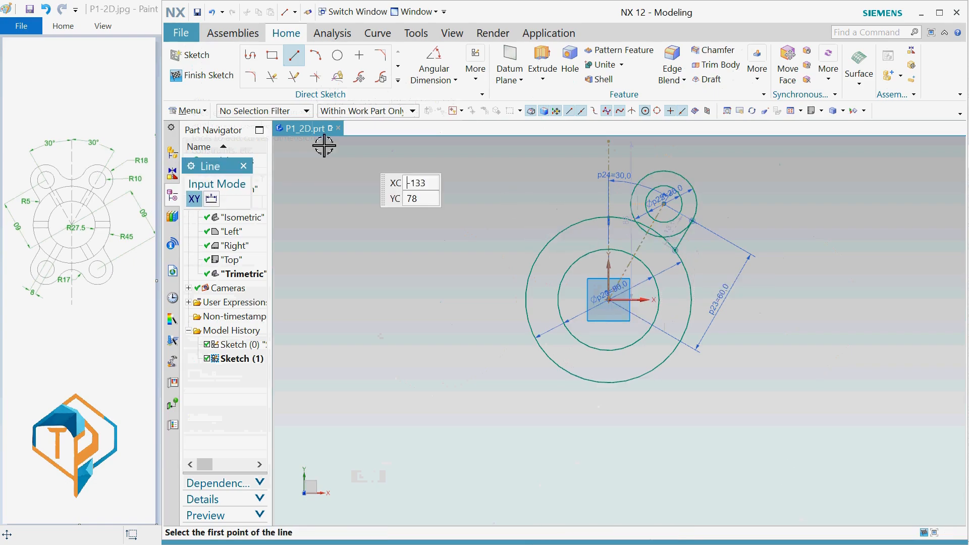
pyautogui.click(243, 166)
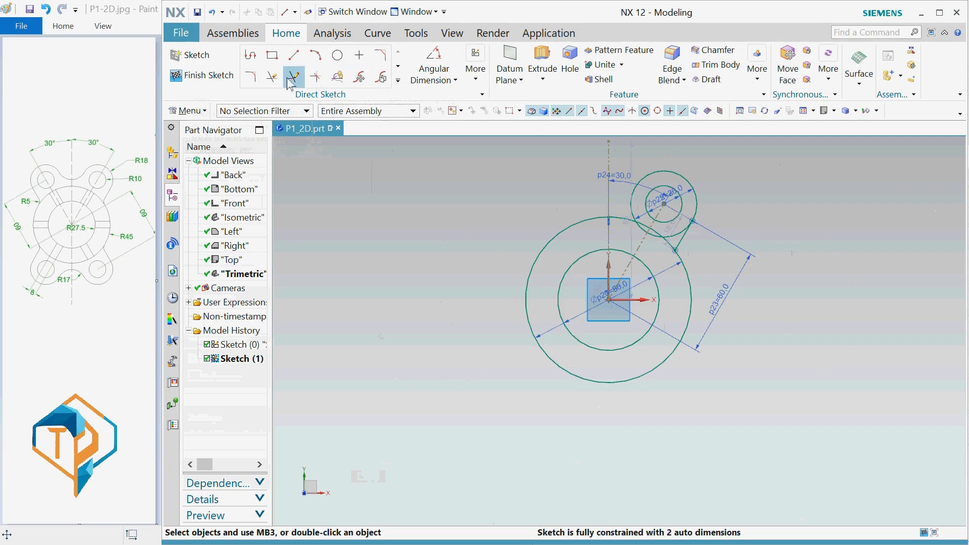
# Trim away the lower part of the 36 mm circle between the slanted line and the ring's outer circle with Quick Trim
pyautogui.click(270, 79)
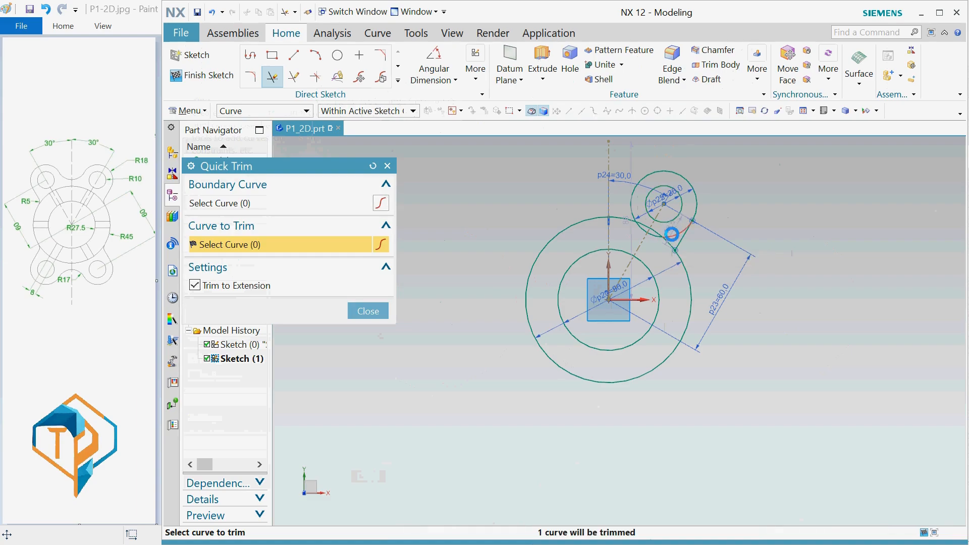
pyautogui.click(671, 234)
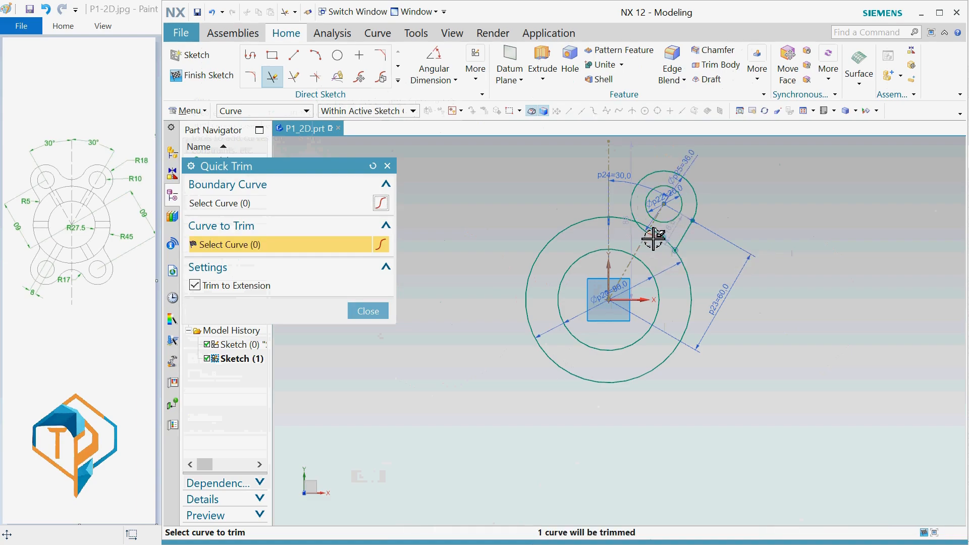
pyautogui.click(649, 233)
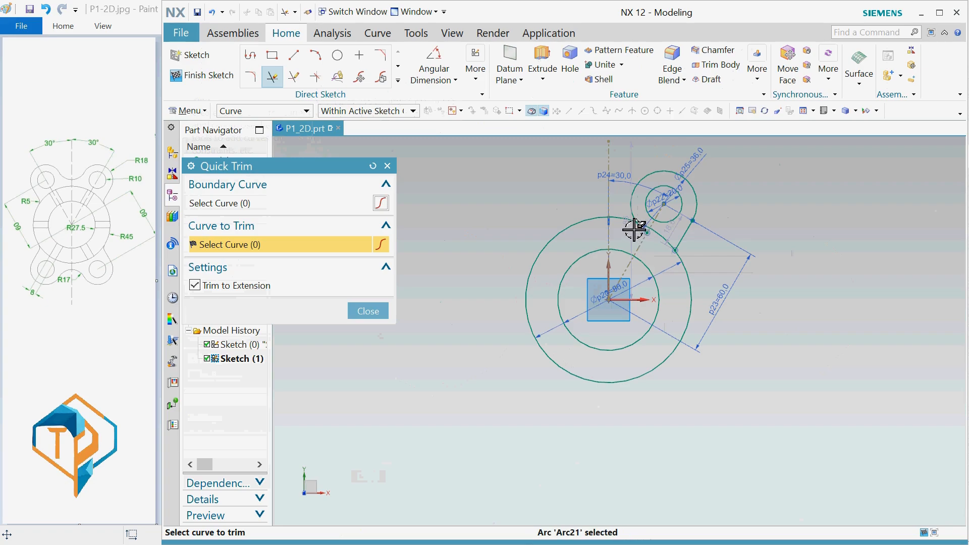
pyautogui.click(639, 224)
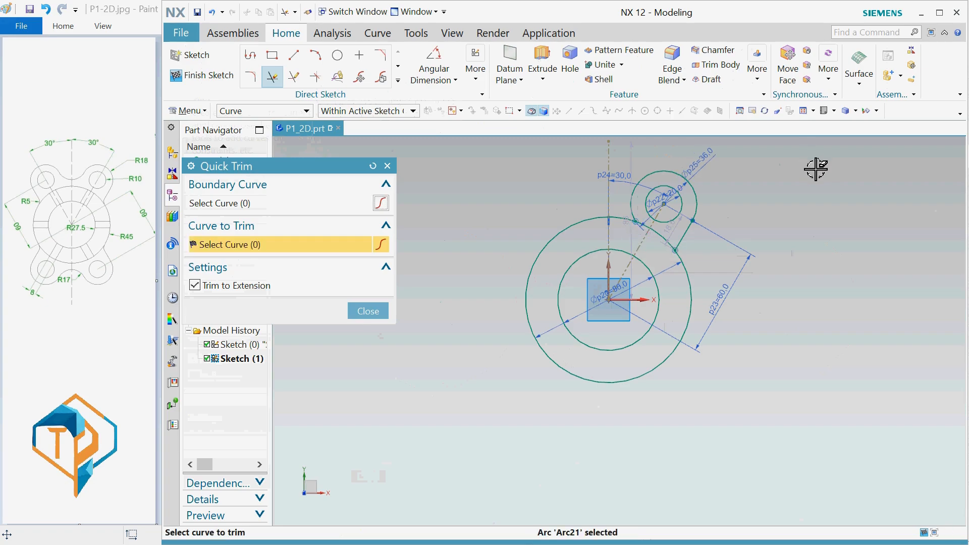
pyautogui.click(362, 315)
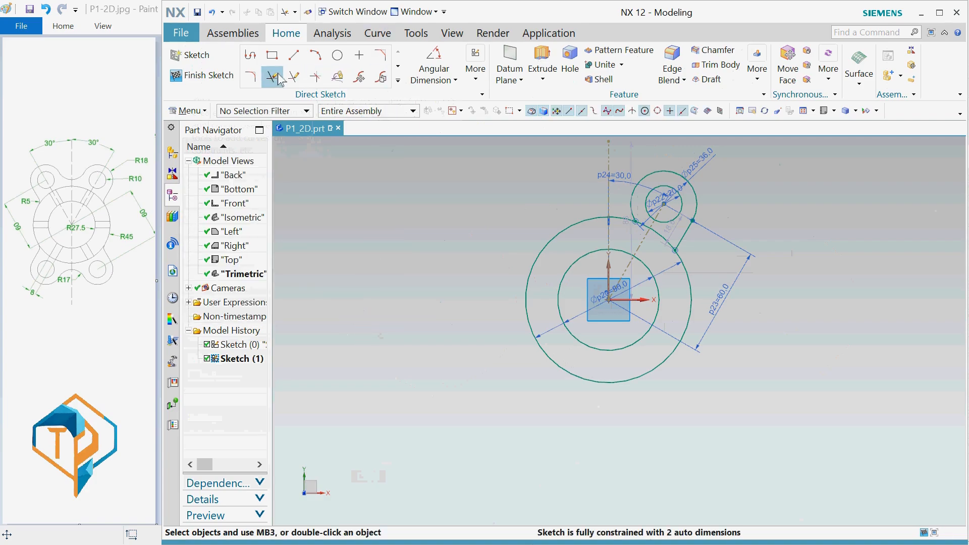
# Add a fillet of radius 5 between the slanted line and the ring's outer circle
pyautogui.click(251, 77)
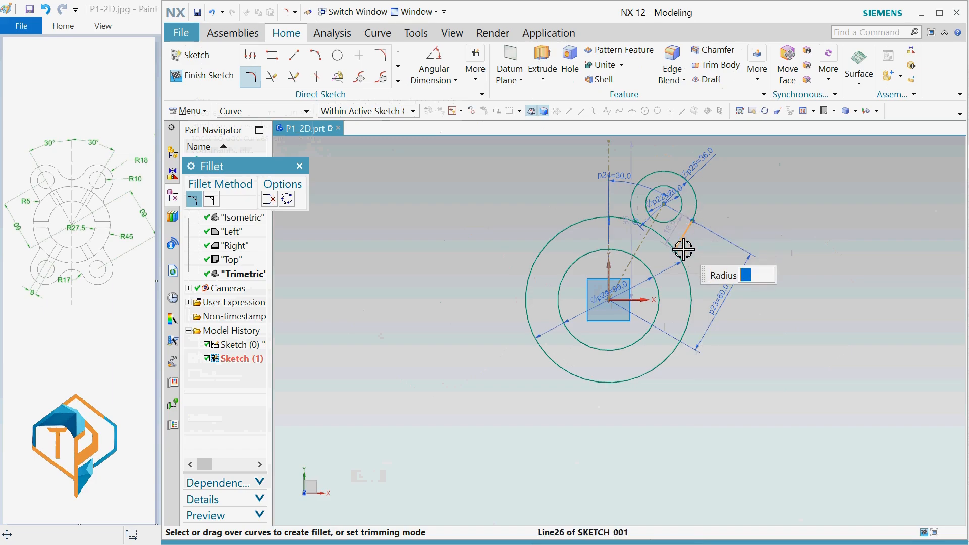
pyautogui.click(684, 251)
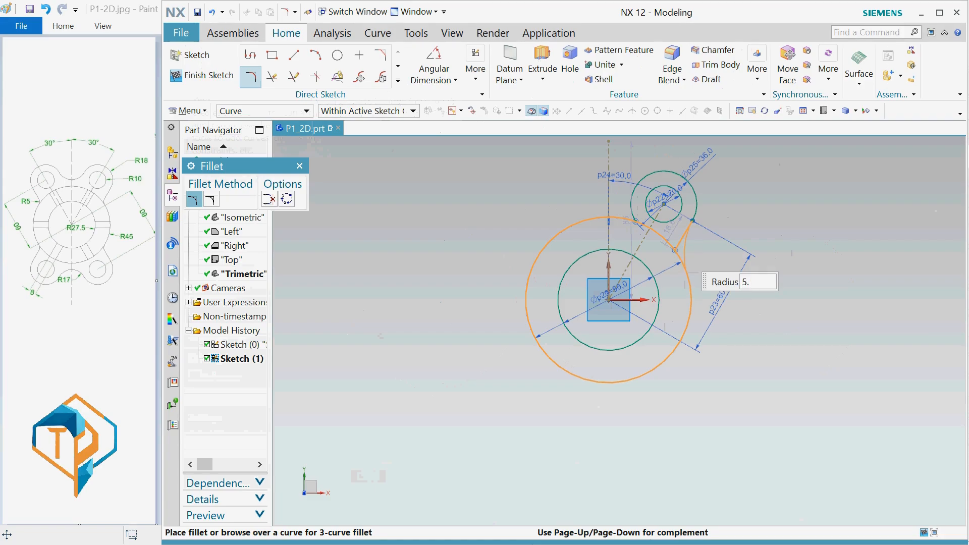
pyautogui.press('Return')
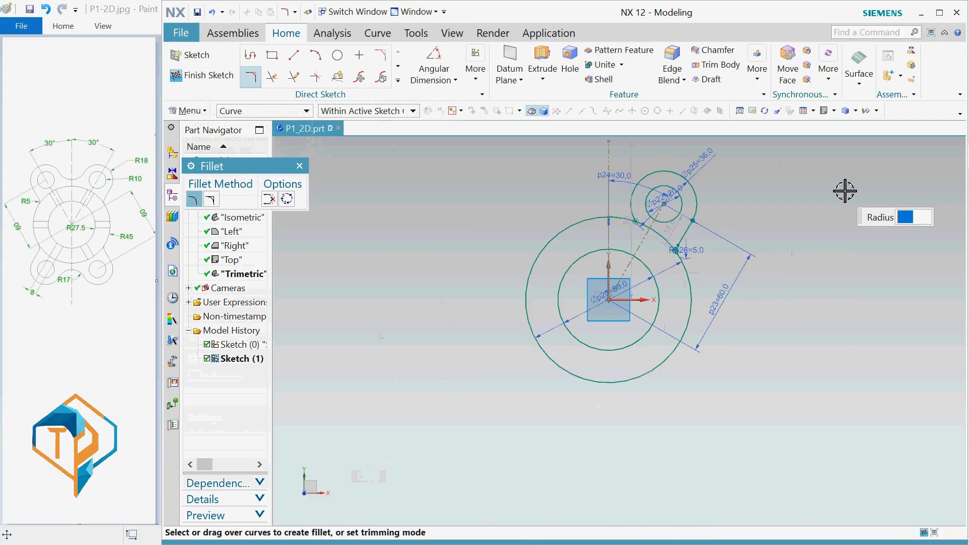
pyautogui.click(300, 166)
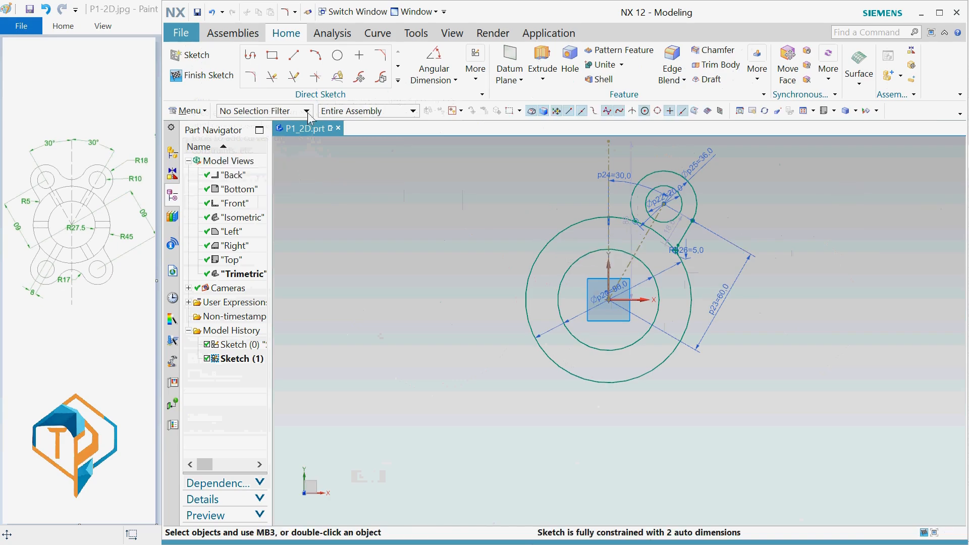
pyautogui.click(316, 56)
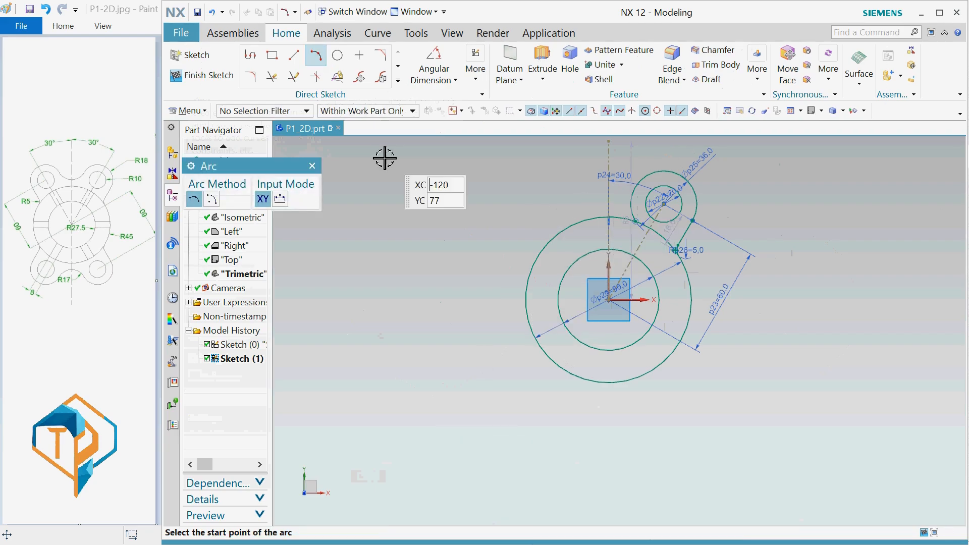
pyautogui.click(312, 166)
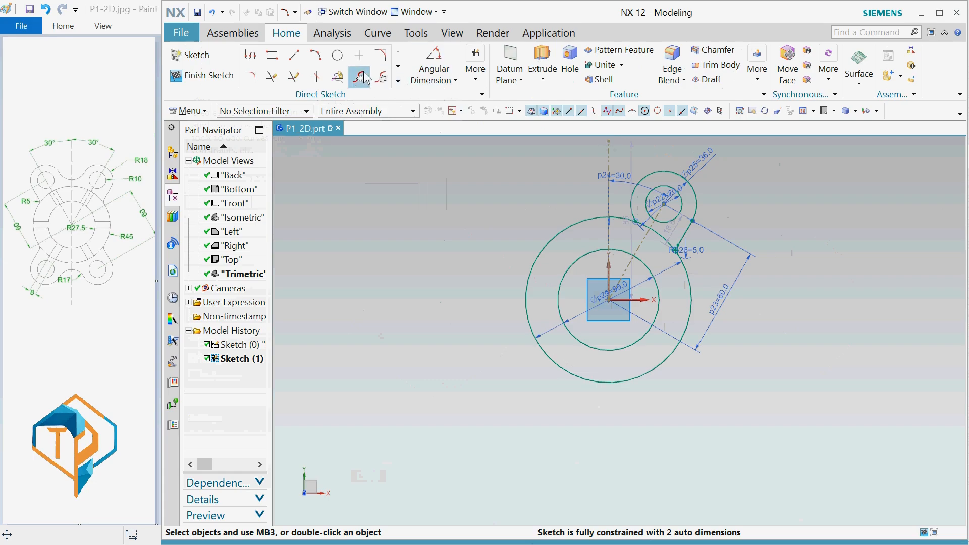
pyautogui.click(338, 56)
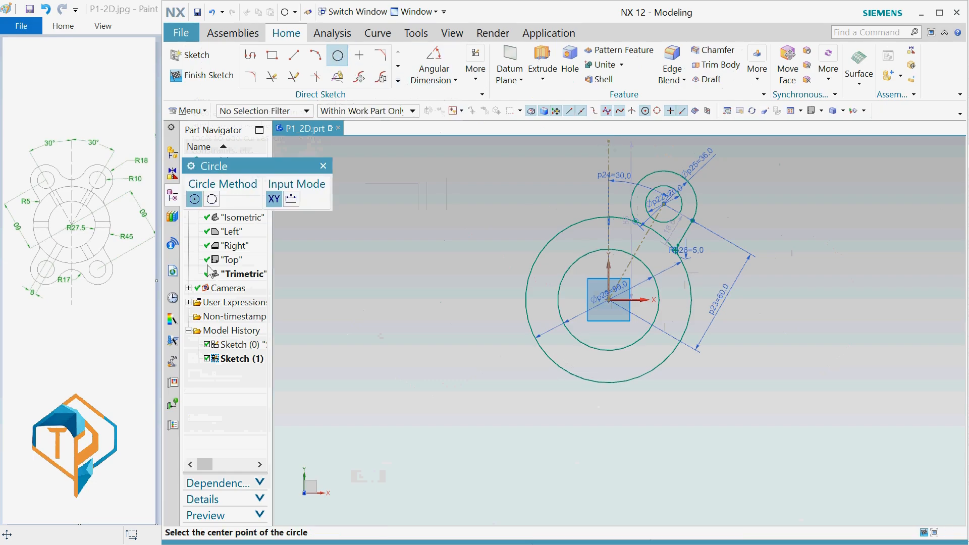
pyautogui.click(323, 165)
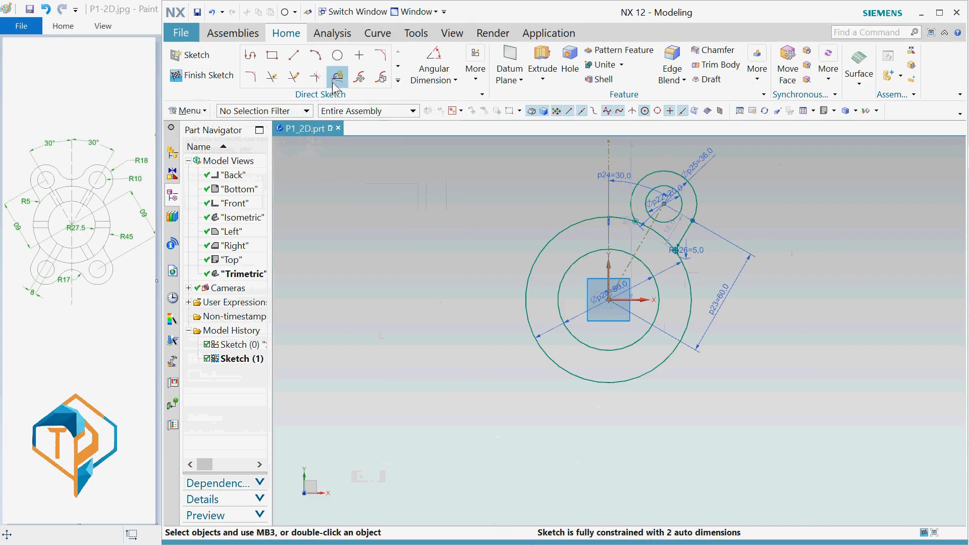
# Draw a concave three-point arc of about radius 25.6 from the 36 mm arc's left side across the vertical reference line
pyautogui.click(316, 56)
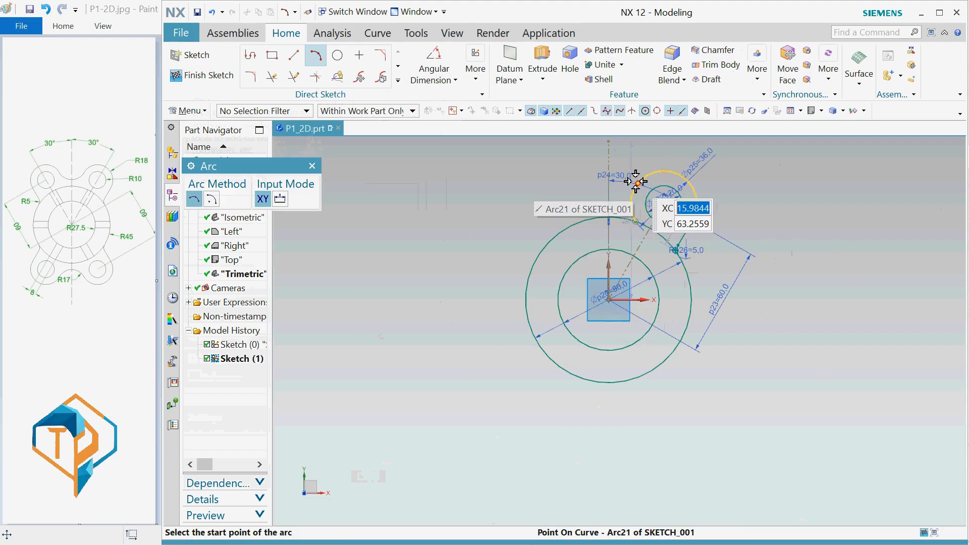
pyautogui.click(636, 186)
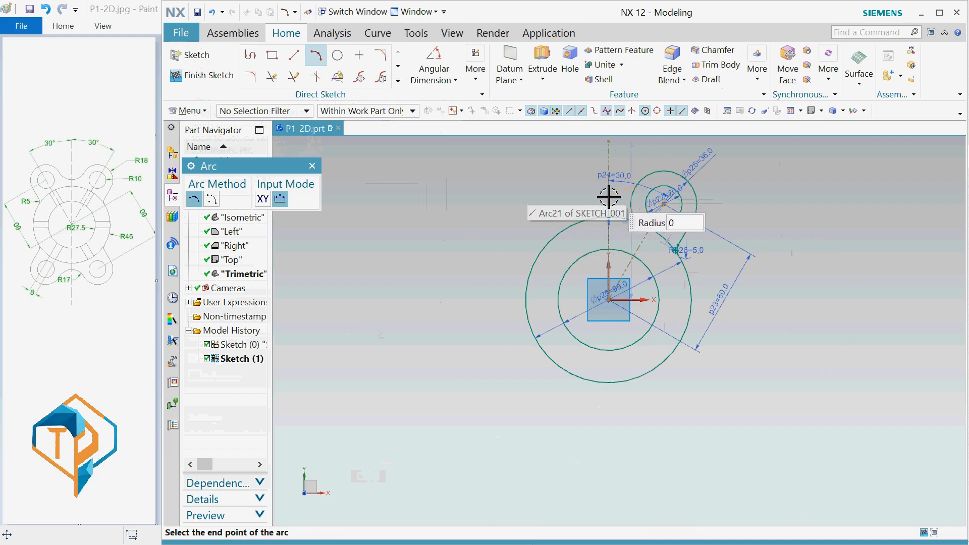
pyautogui.click(570, 185)
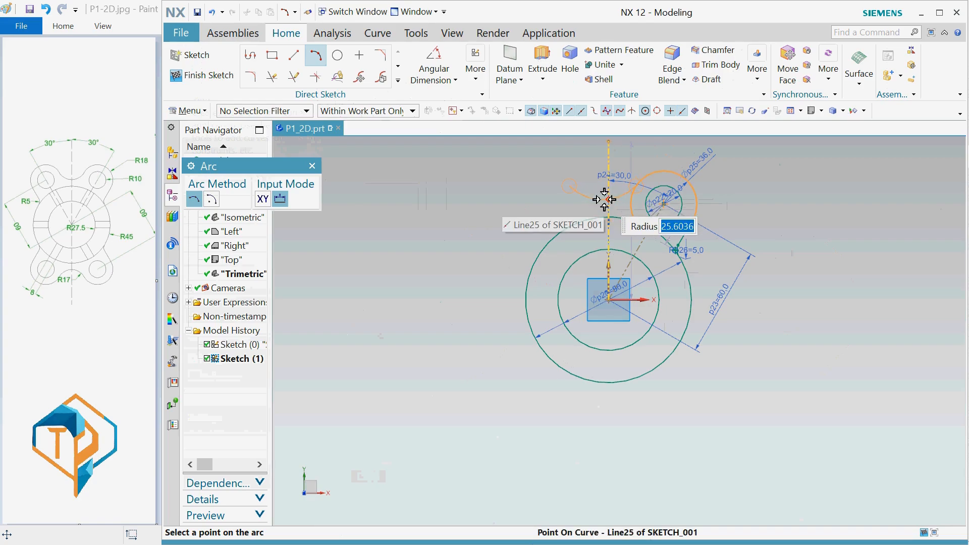
pyautogui.write('17')
pyautogui.press('Return')
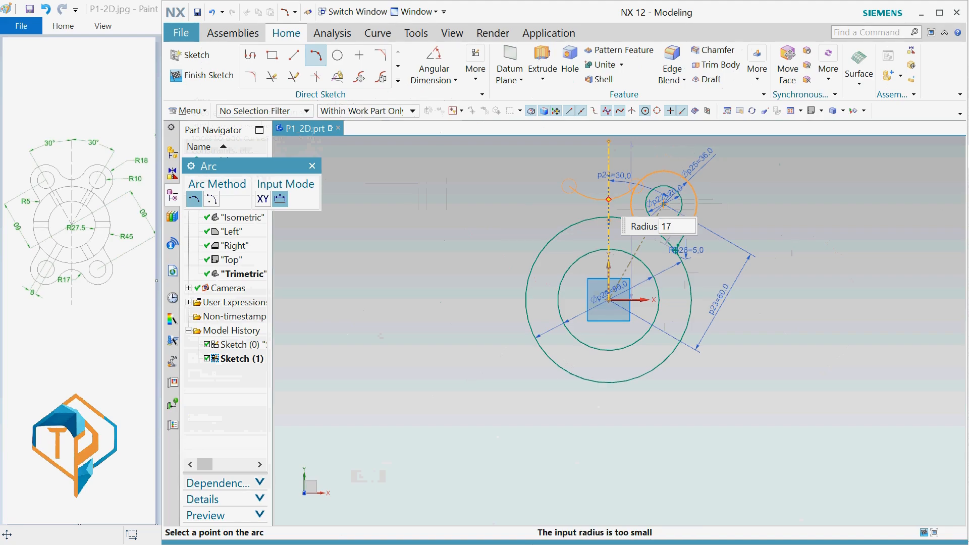
pyautogui.click(609, 199)
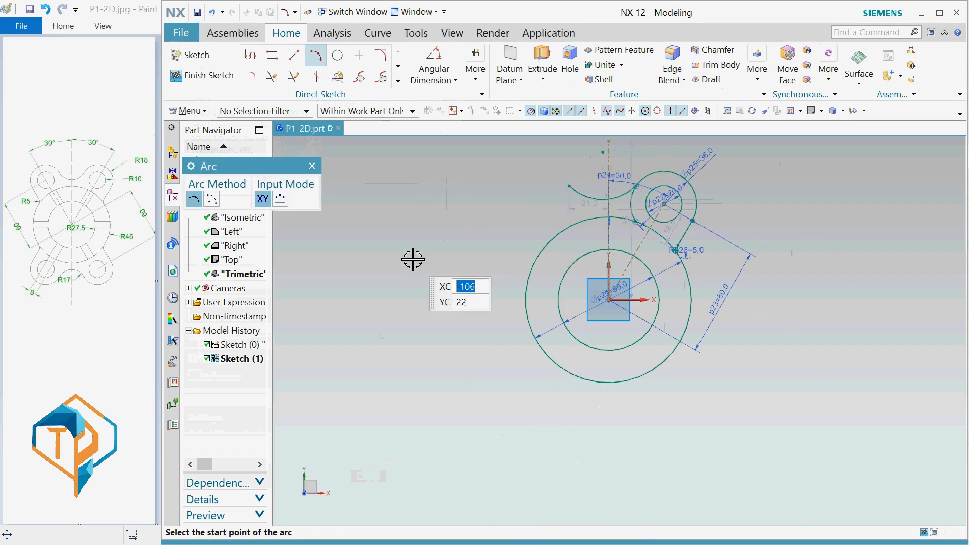
pyautogui.click(312, 166)
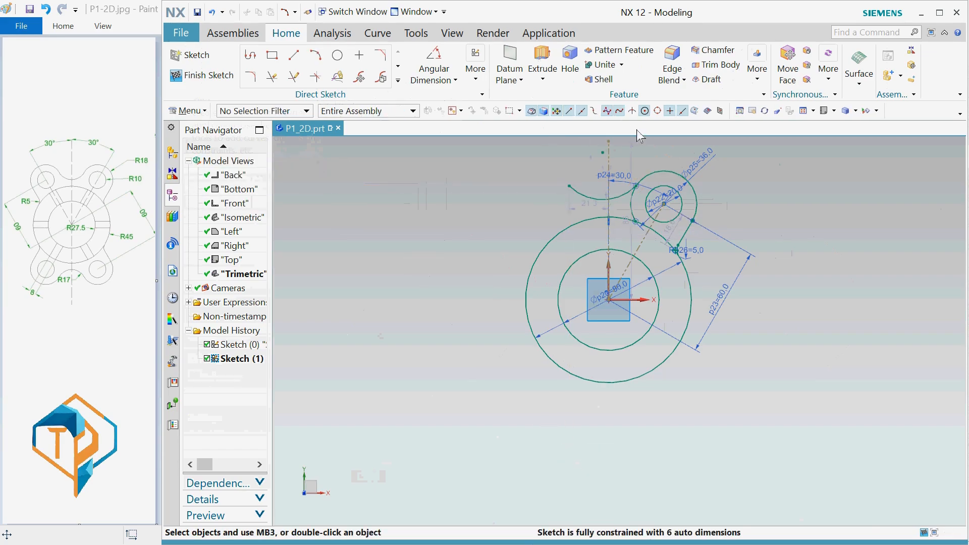
# Align the two endpoints of the concave arc horizontally with a constraint
pyautogui.click(636, 187)
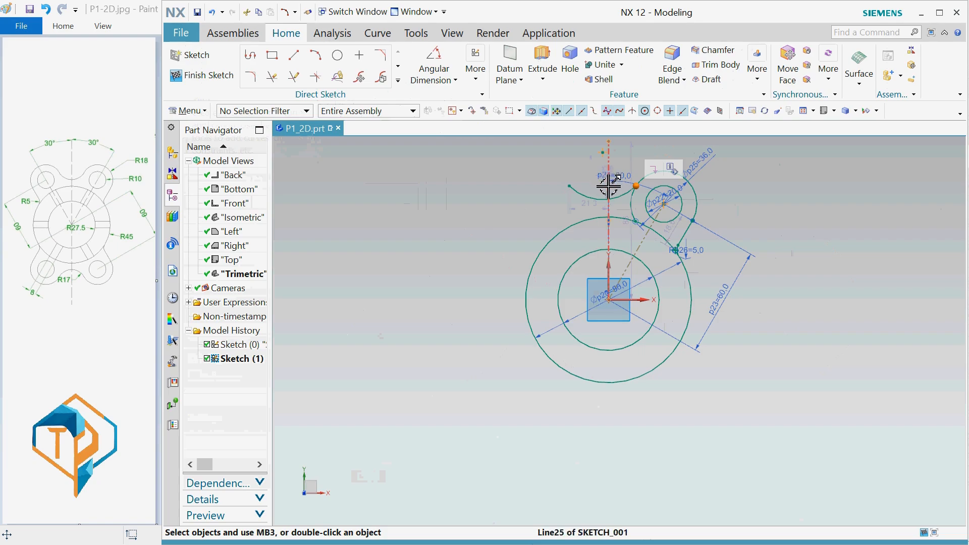
pyautogui.click(570, 186)
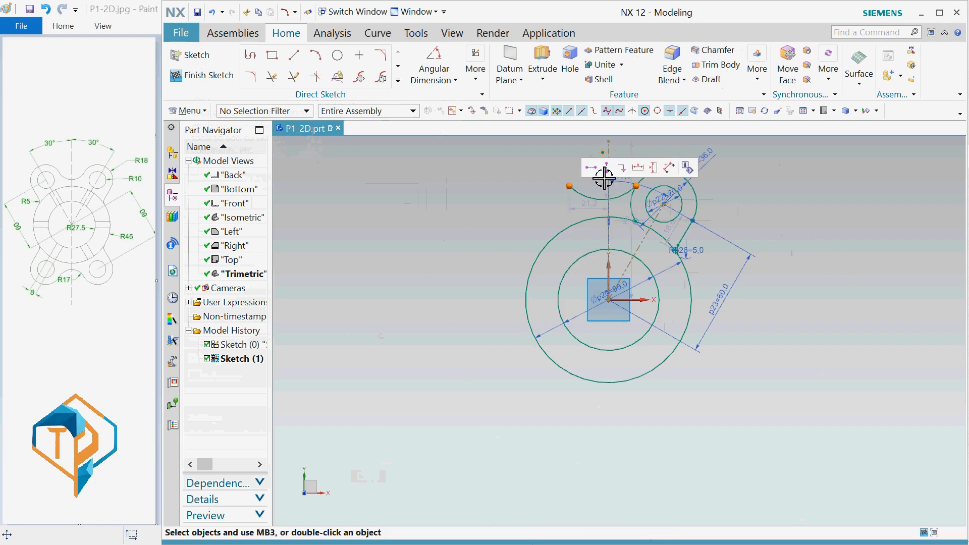
pyautogui.click(592, 168)
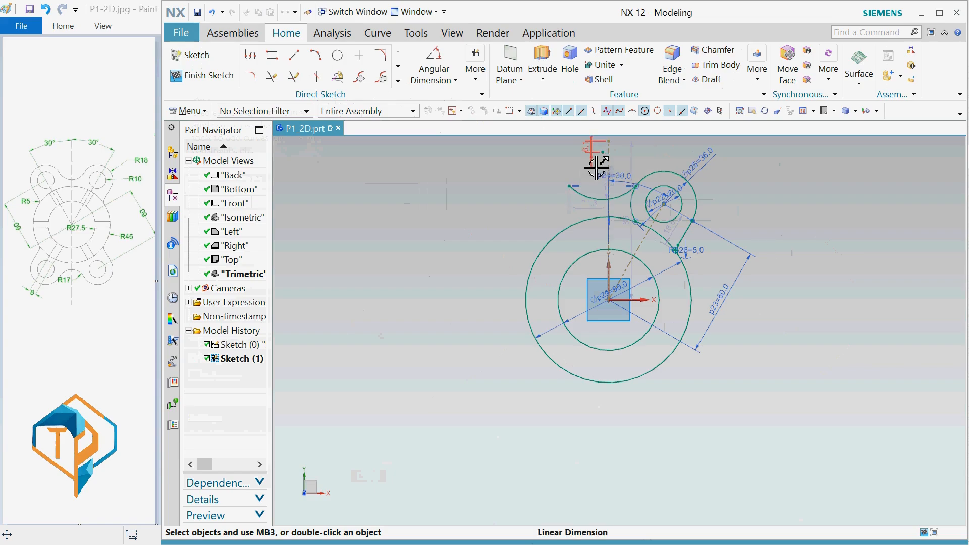
pyautogui.click(617, 194)
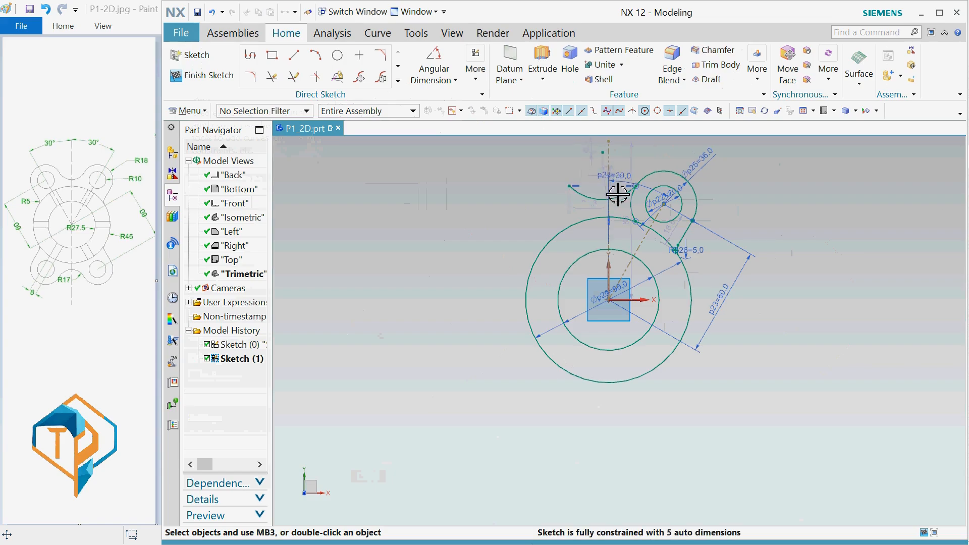
# Constrain the concave arc's centre point to lie on the vertical reference line
pyautogui.click(603, 153)
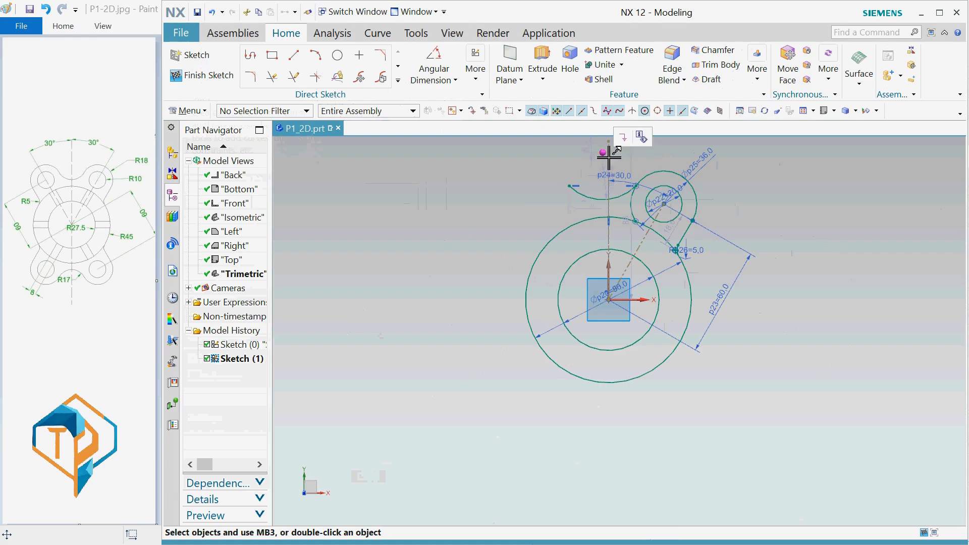
pyautogui.click(610, 158)
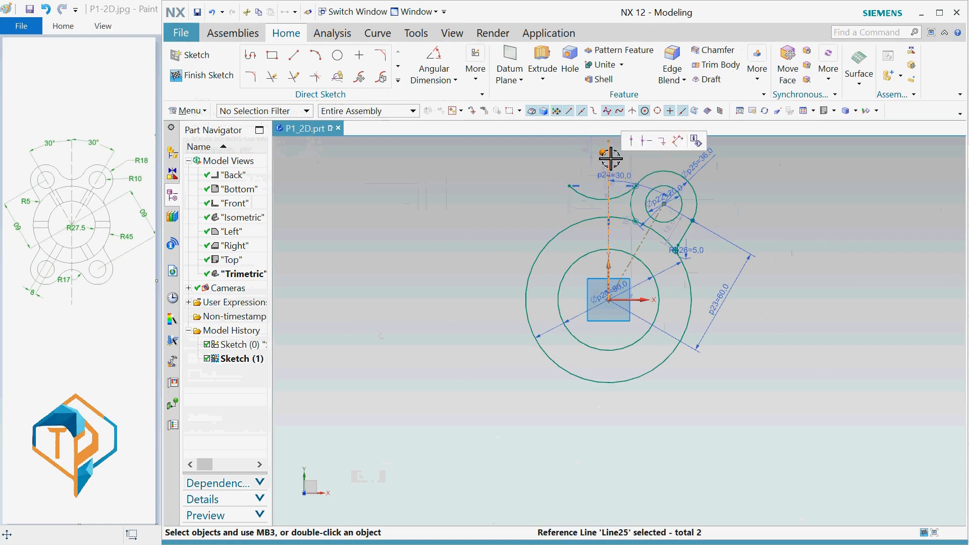
pyautogui.click(633, 142)
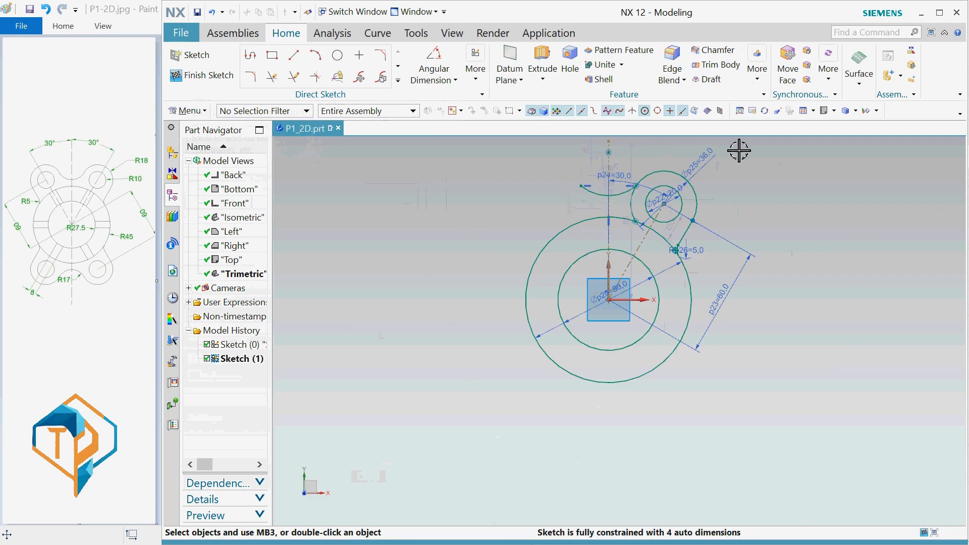
pyautogui.rightClick(764, 170)
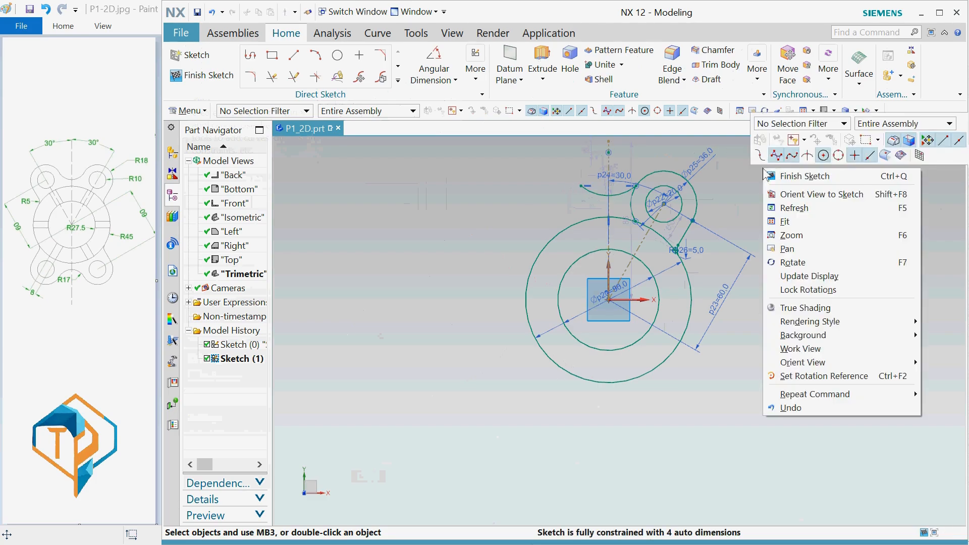
pyautogui.click(731, 170)
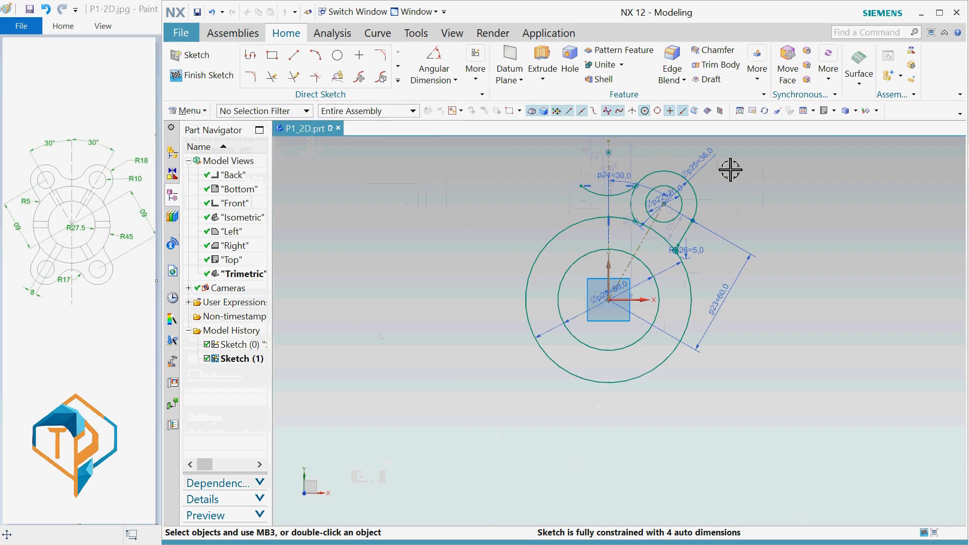
pyautogui.rightClick(730, 170)
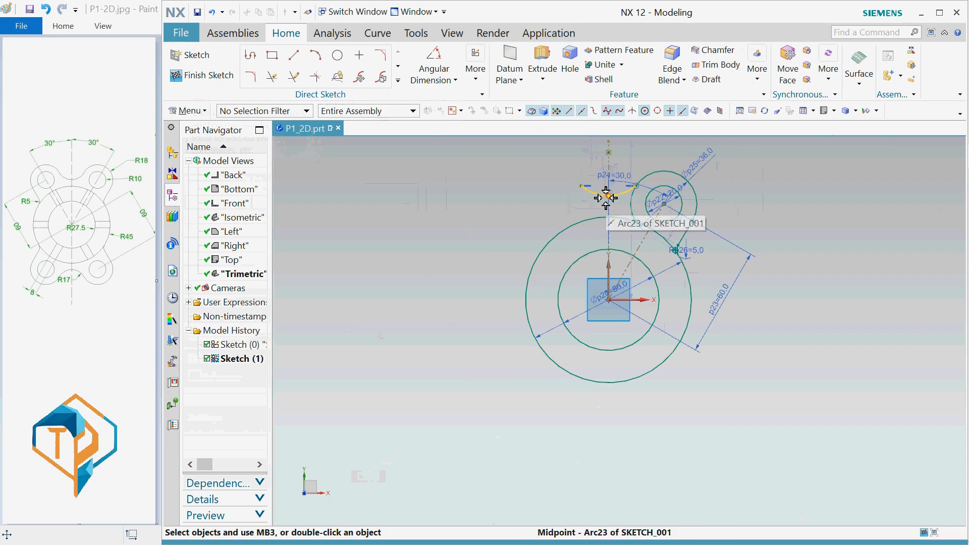
pyautogui.click(251, 76)
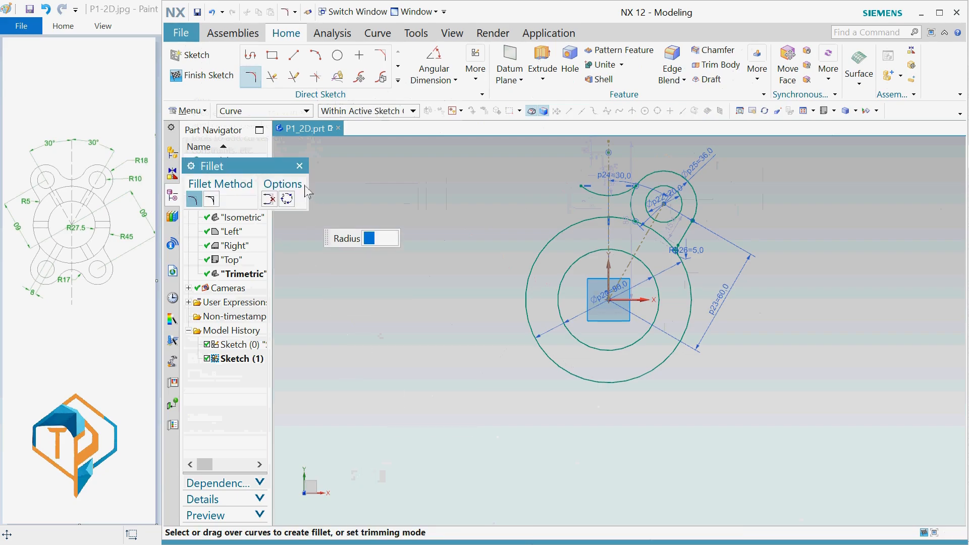
pyautogui.click(299, 166)
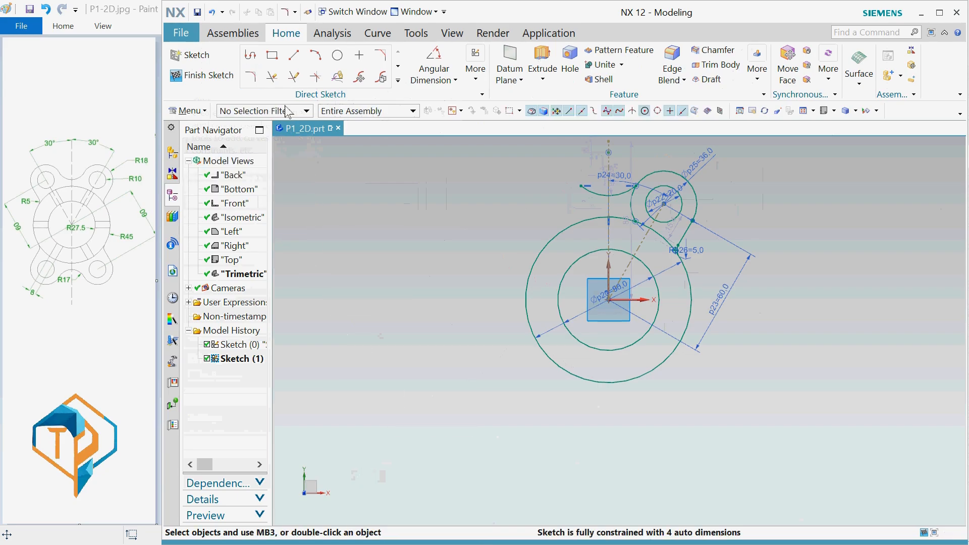
# Trim away the inner portion of the 36 mm circle and the half of the concave arc left of the vertical reference line
pyautogui.click(272, 77)
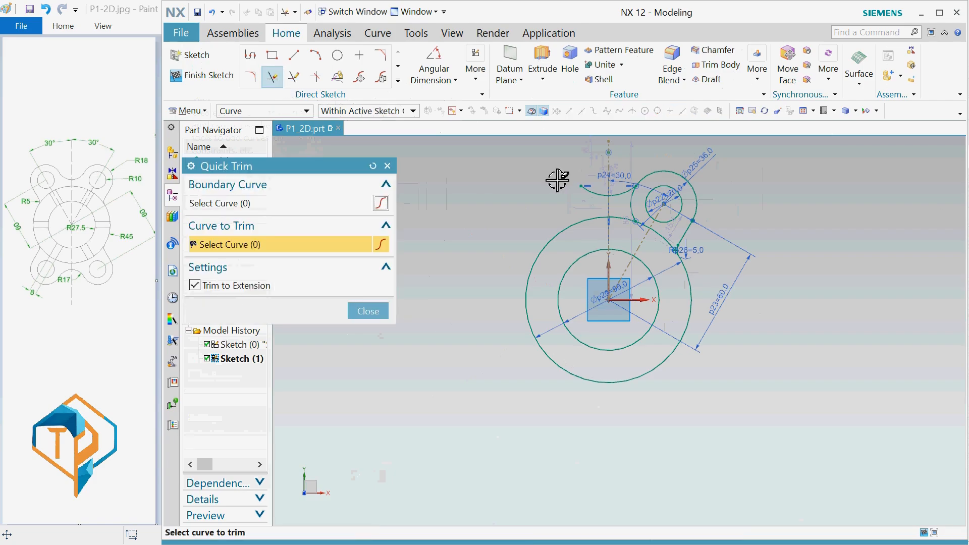
pyautogui.click(623, 202)
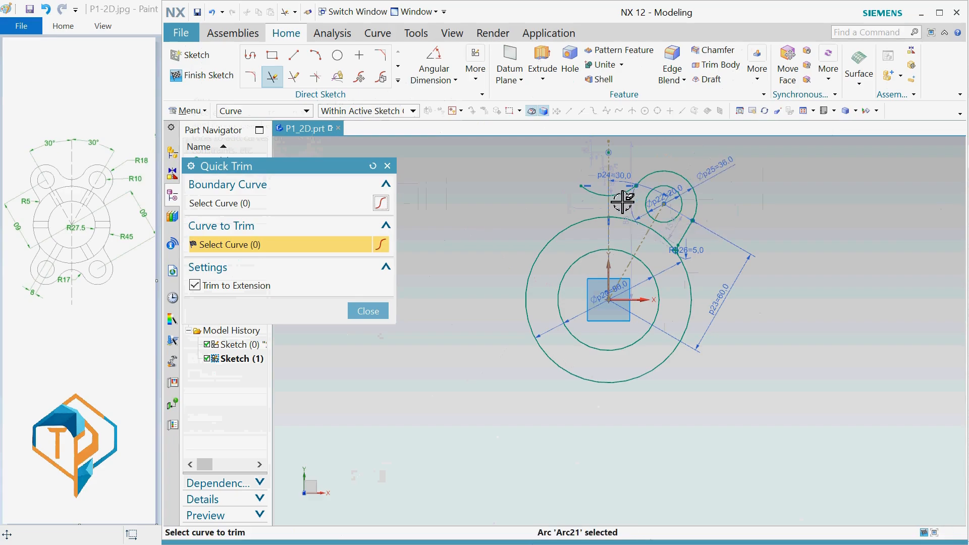
pyautogui.click(589, 190)
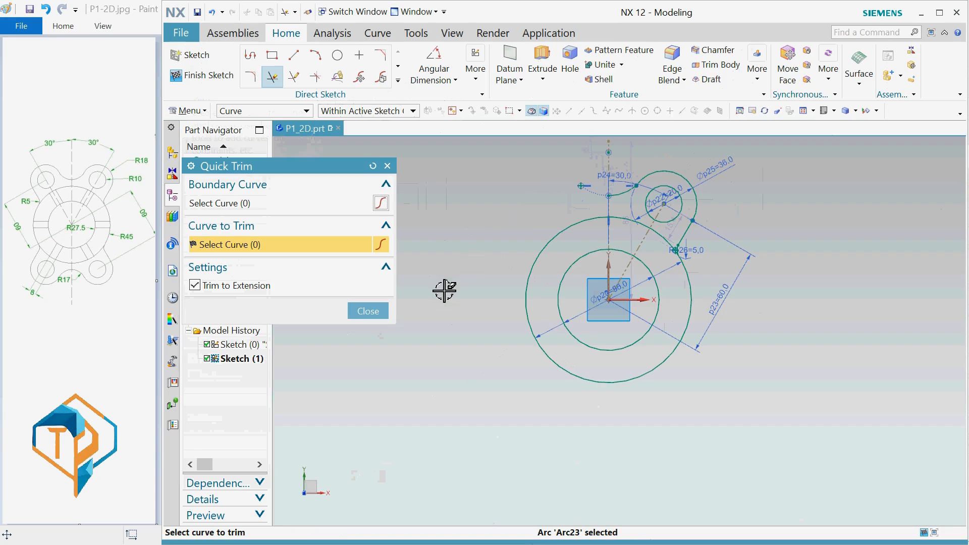
pyautogui.click(368, 311)
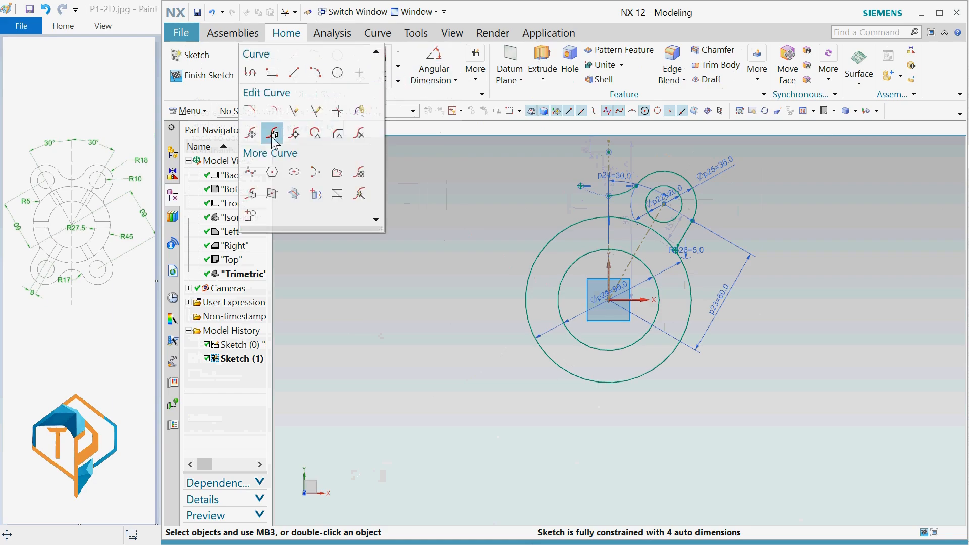
# Mirror the lug outline and its 20 mm hole about the sketch's vertical axis
pyautogui.click(251, 193)
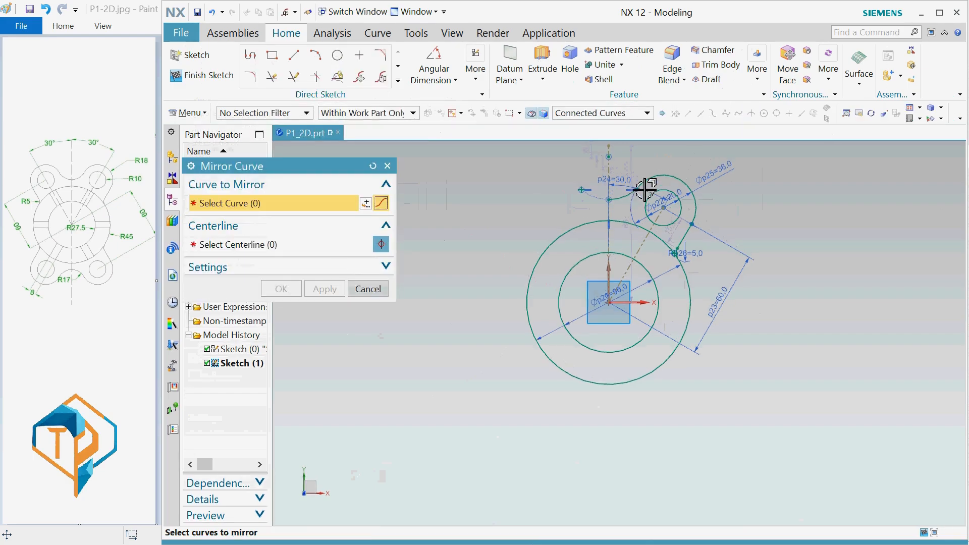
pyautogui.click(662, 177)
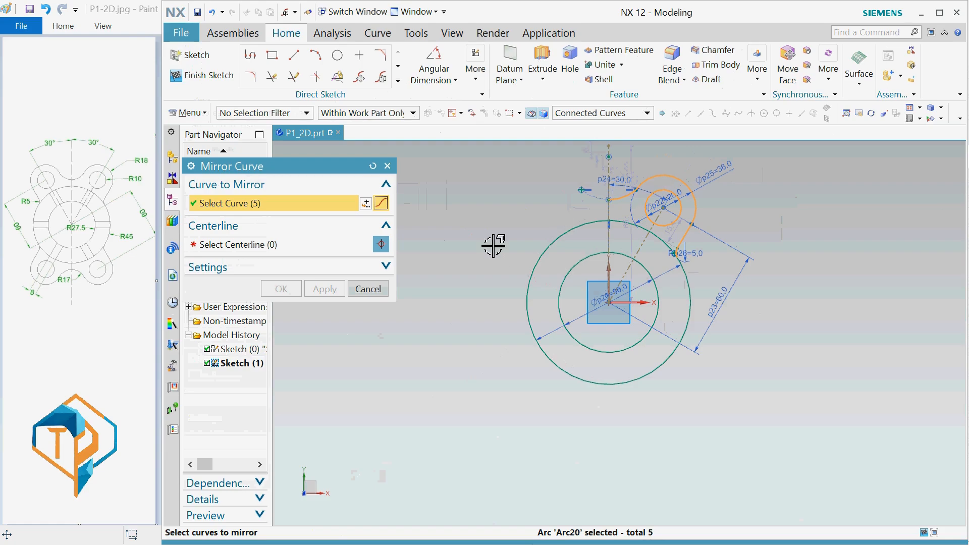
pyautogui.click(247, 247)
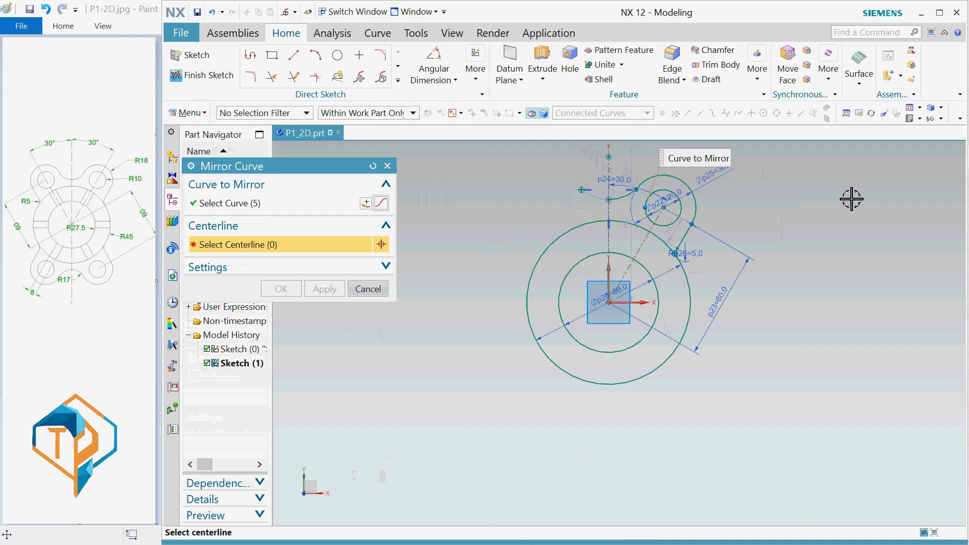
pyautogui.click(608, 278)
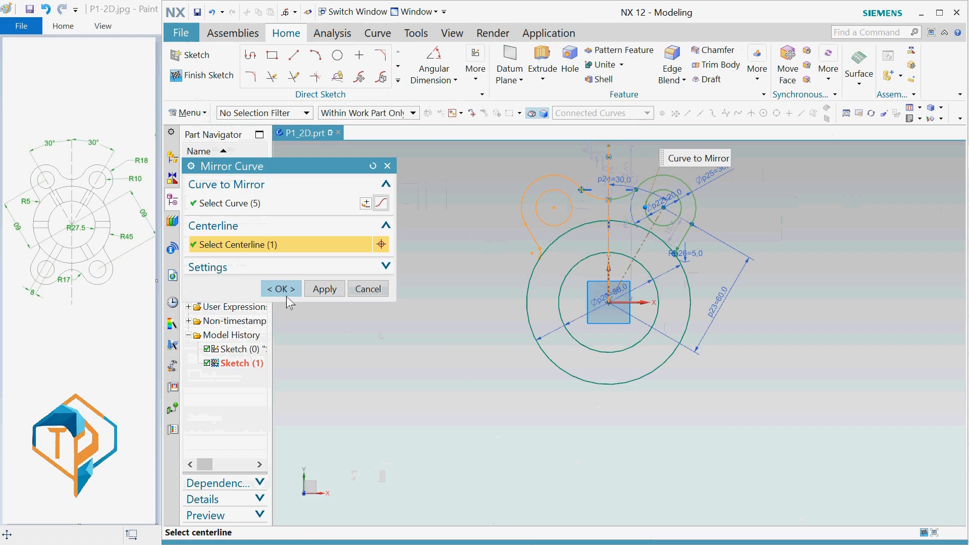
pyautogui.click(312, 292)
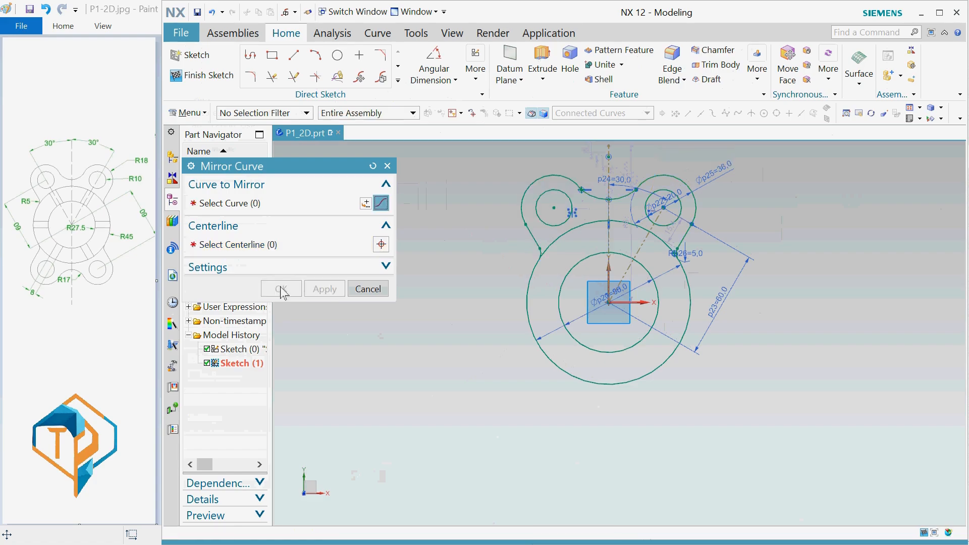
# Mirror both upper lugs, their holes and the concave arc about the sketch's horizontal axis
pyautogui.click(549, 172)
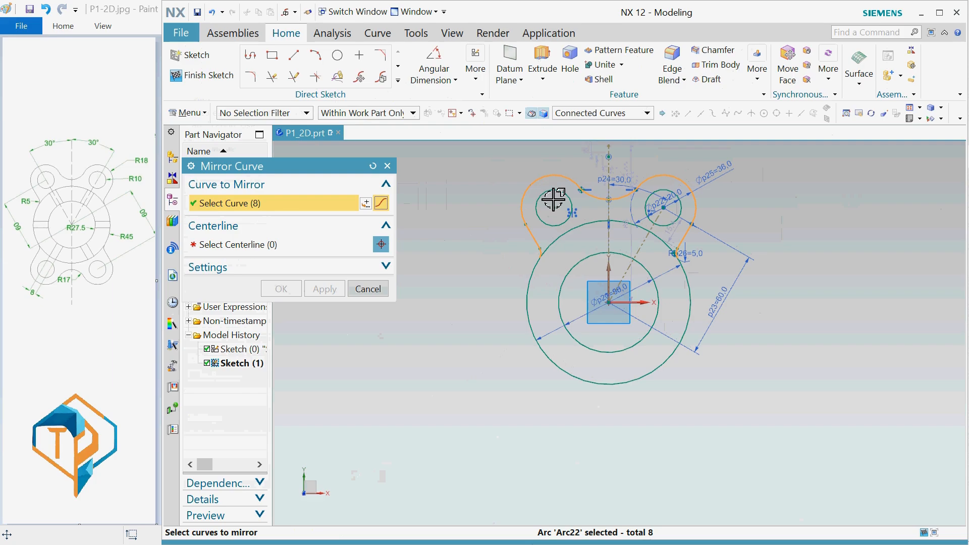
pyautogui.click(554, 190)
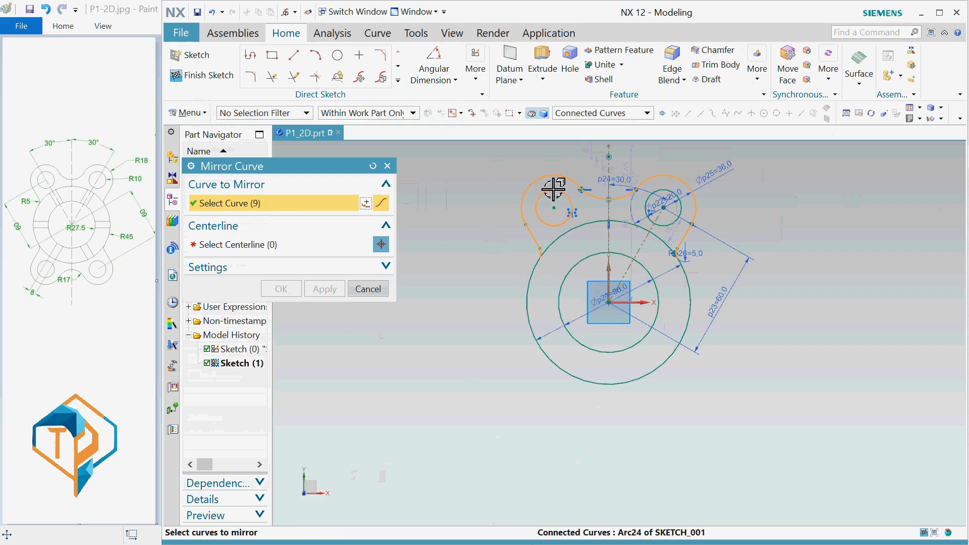
pyautogui.click(667, 188)
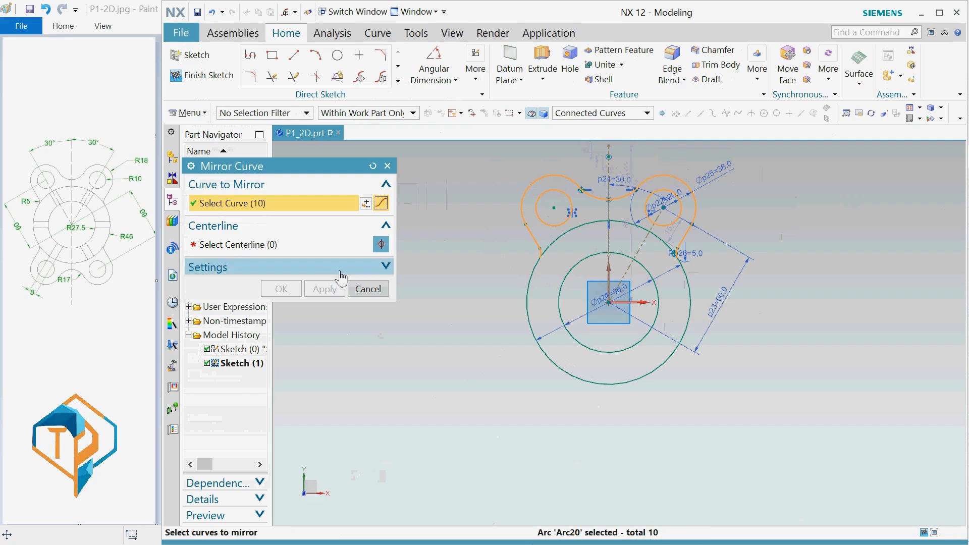
pyautogui.click(268, 245)
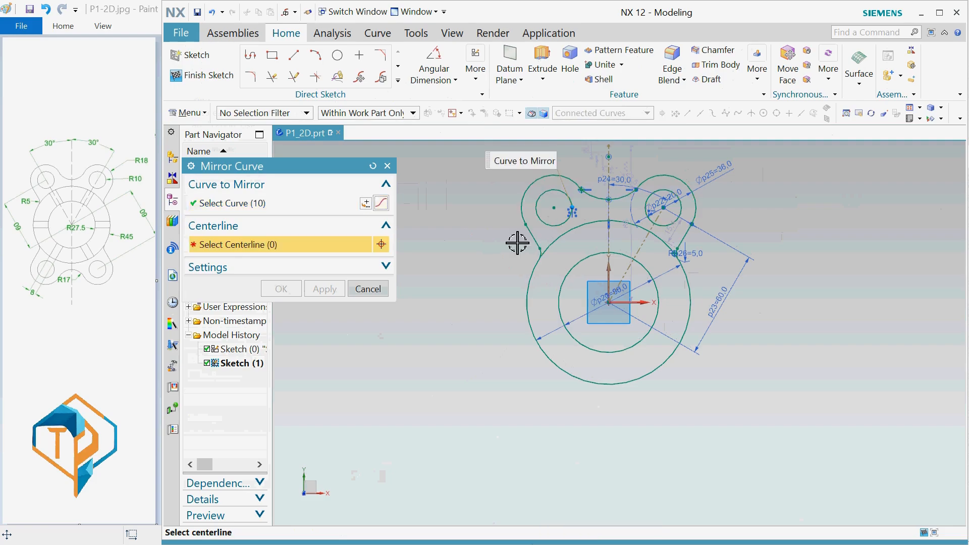
pyautogui.click(634, 303)
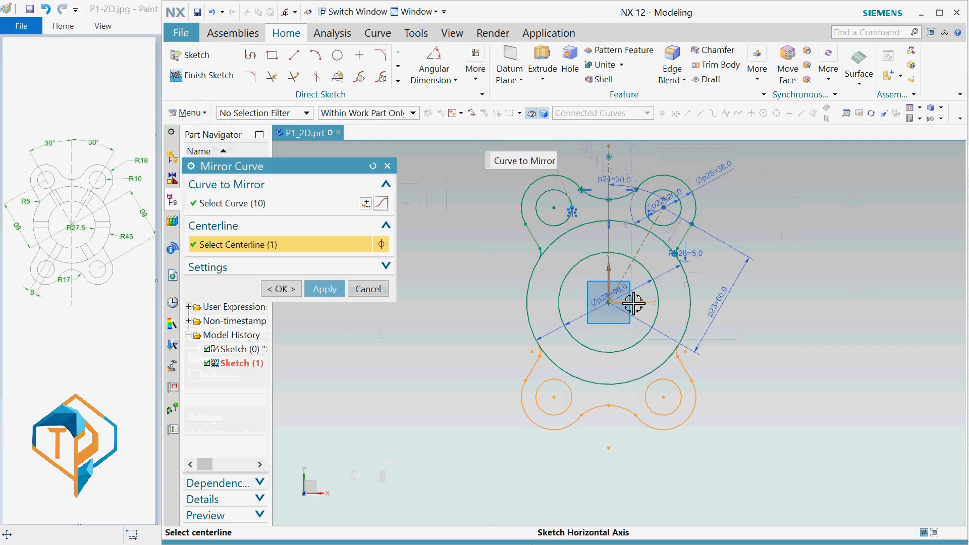
pyautogui.click(282, 290)
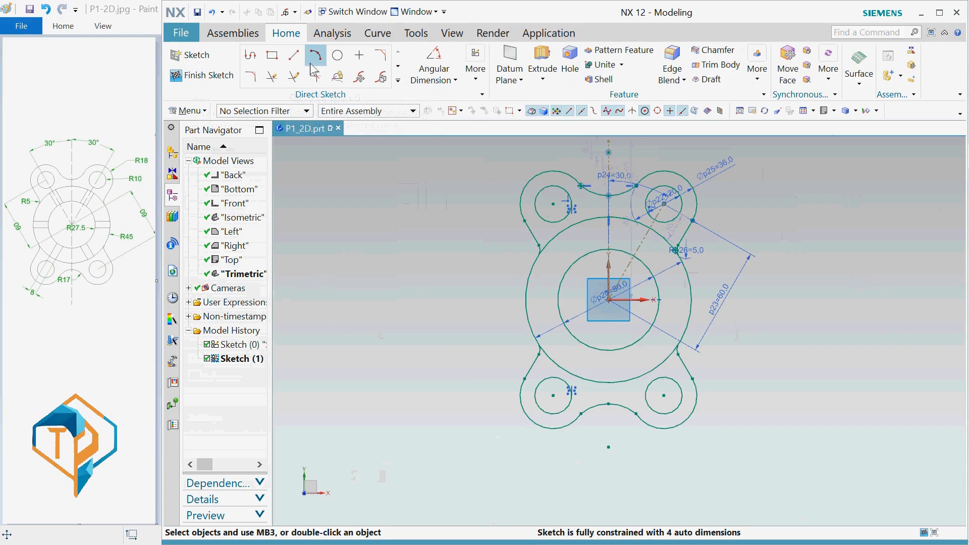
# Draw two lines from the inner circle to the outer circle, one slanted across the upper part and one vertical at the right side
pyautogui.click(294, 55)
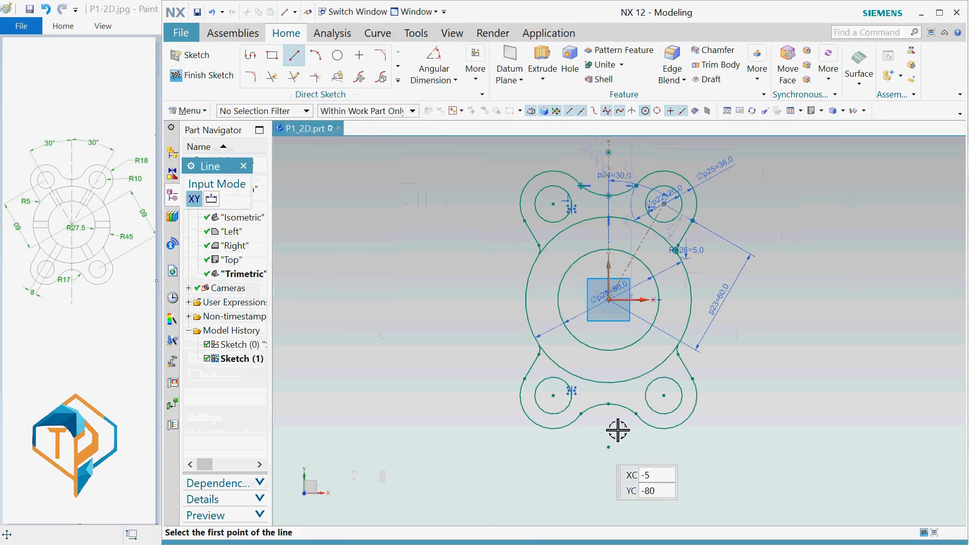
pyautogui.click(626, 251)
pyautogui.click(682, 266)
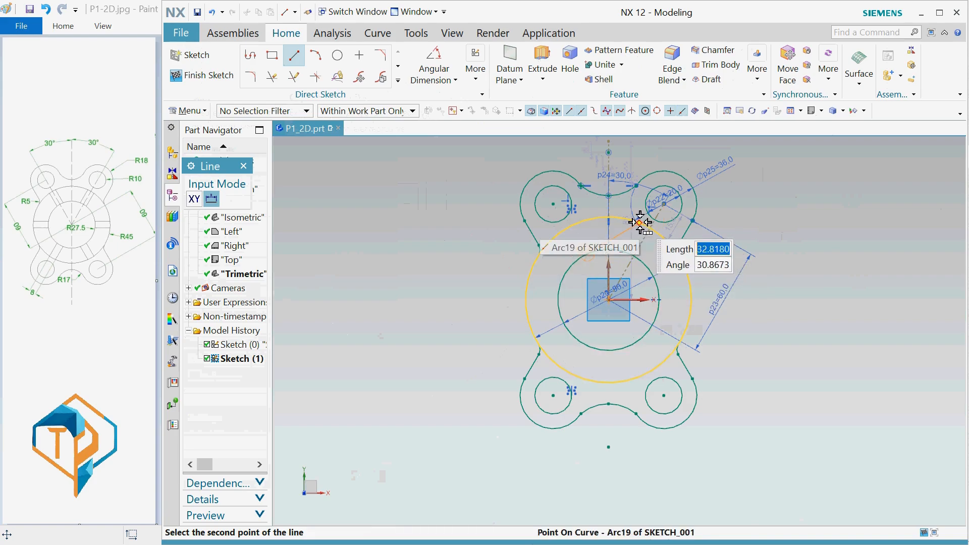
pyautogui.click(641, 223)
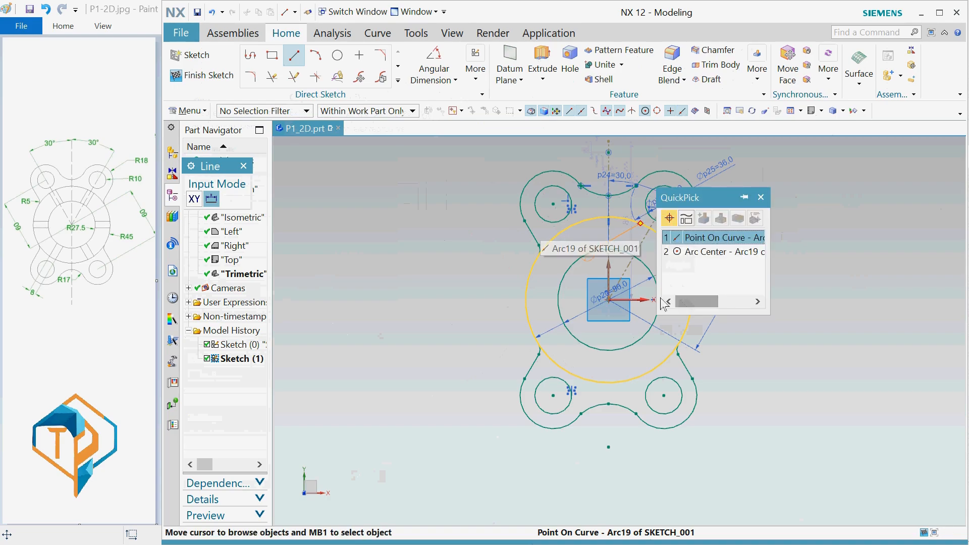
pyautogui.click(725, 243)
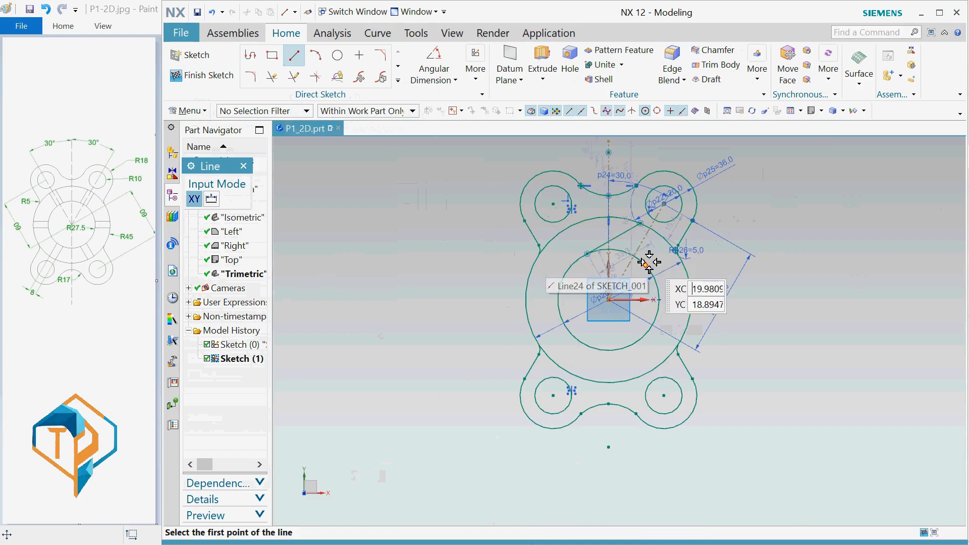
pyautogui.click(644, 263)
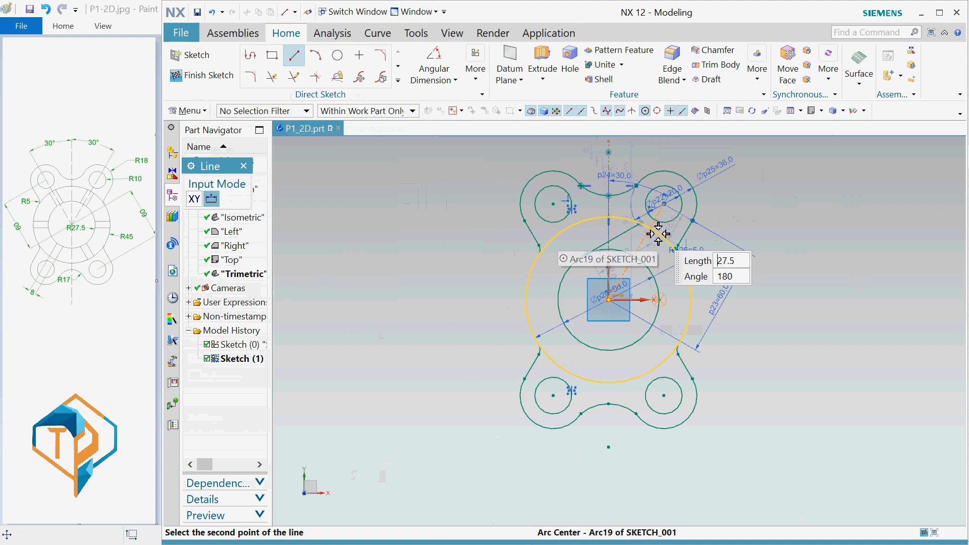
pyautogui.click(659, 234)
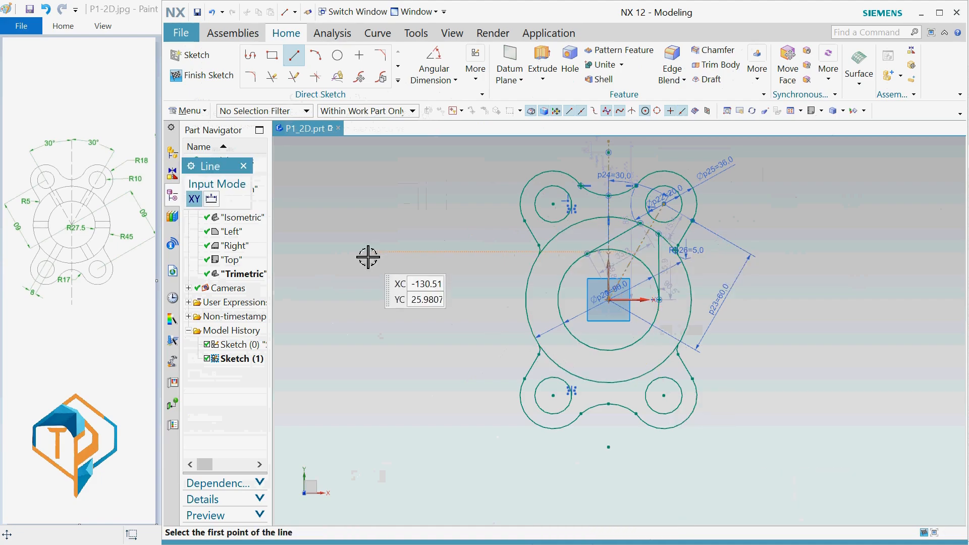
pyautogui.click(243, 166)
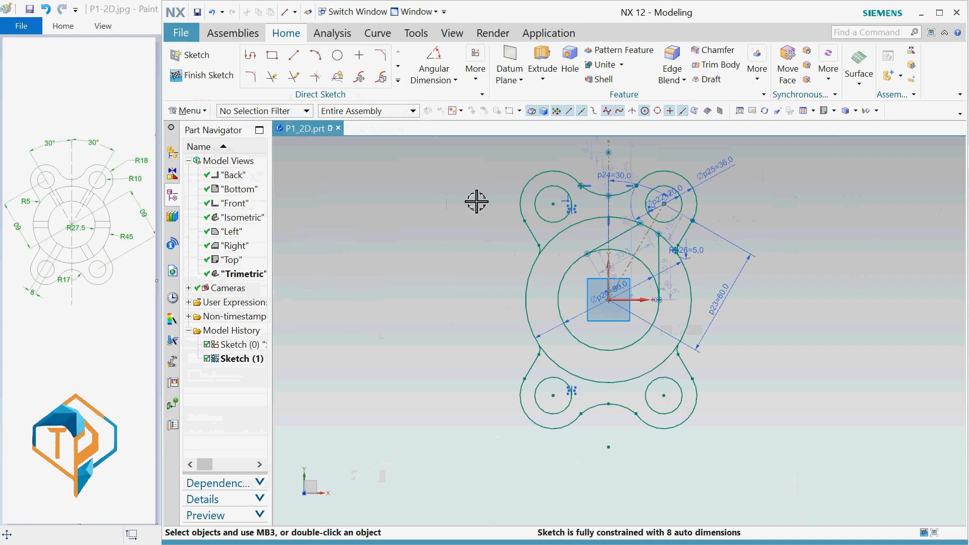
# Constrain both new lines to be parallel to the slanted reference line through the upper-right lug
pyautogui.click(602, 244)
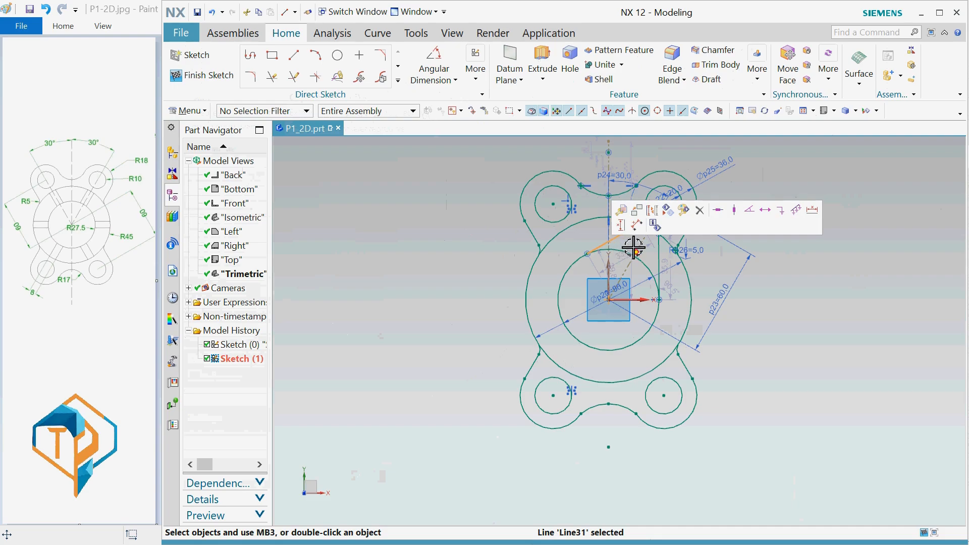
pyautogui.click(638, 241)
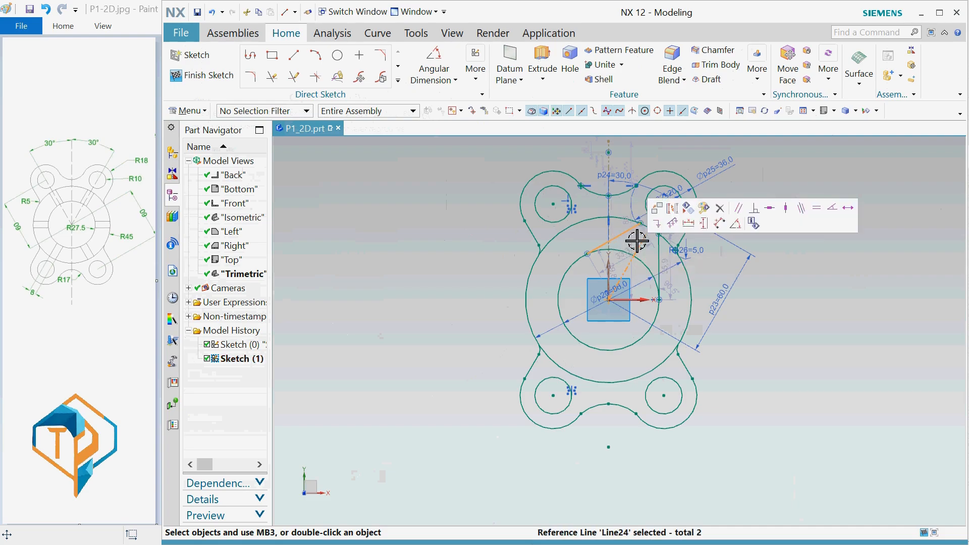
pyautogui.click(735, 209)
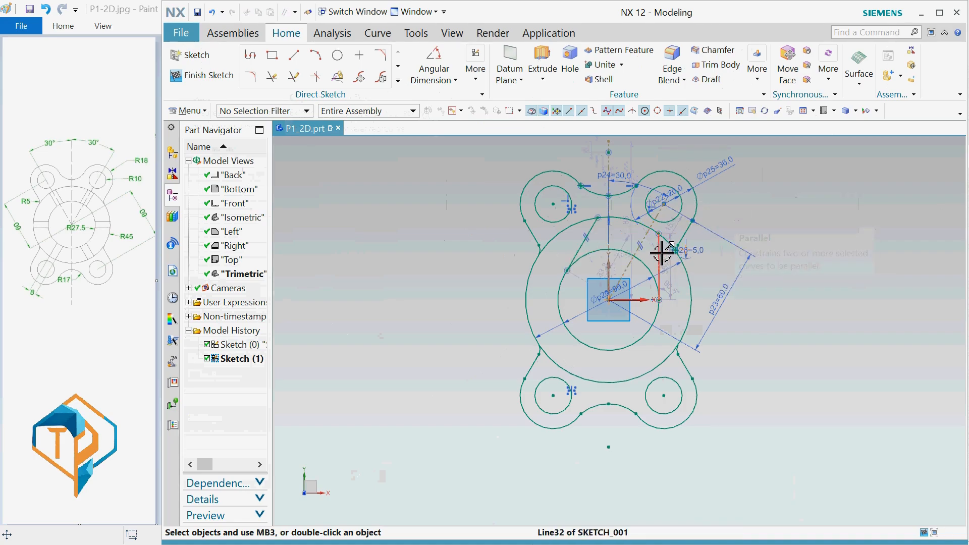
pyautogui.click(661, 253)
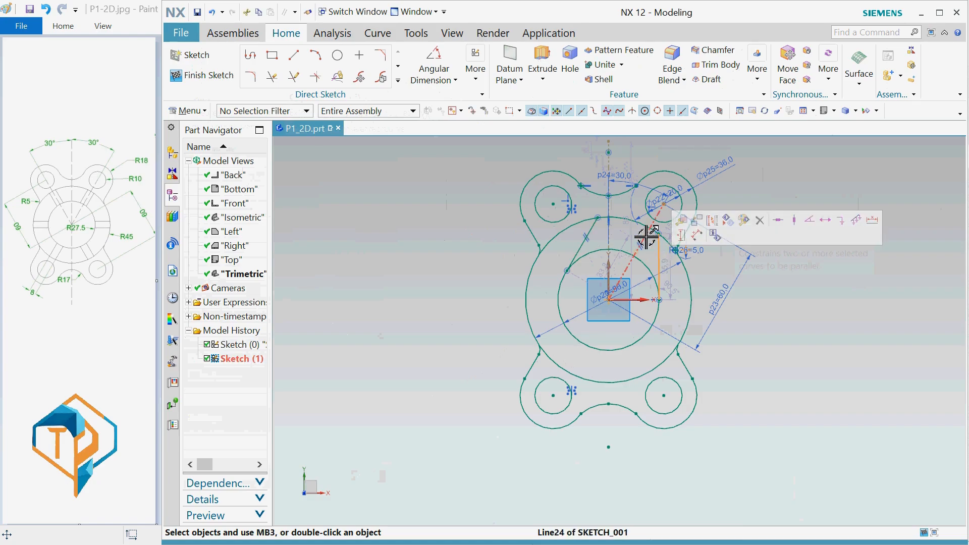
pyautogui.click(646, 237)
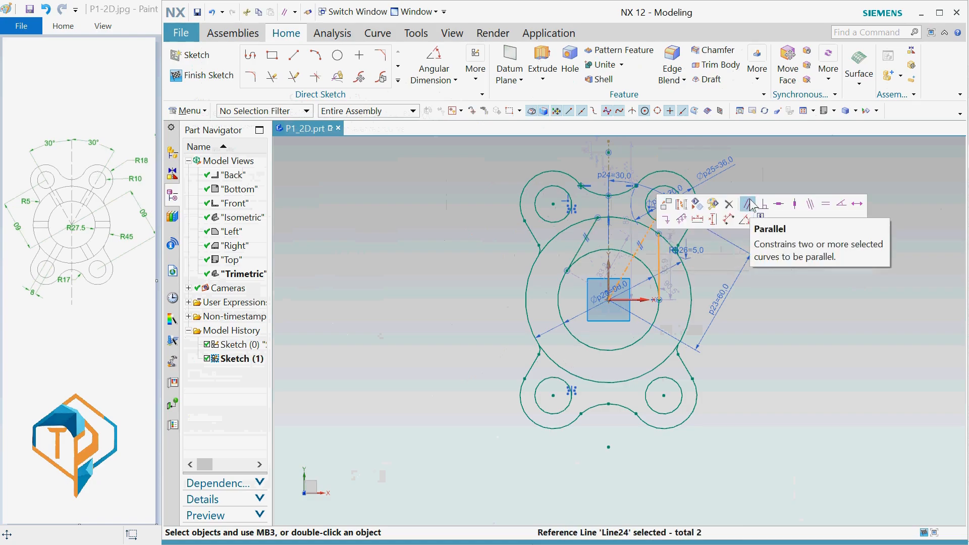
pyautogui.click(751, 204)
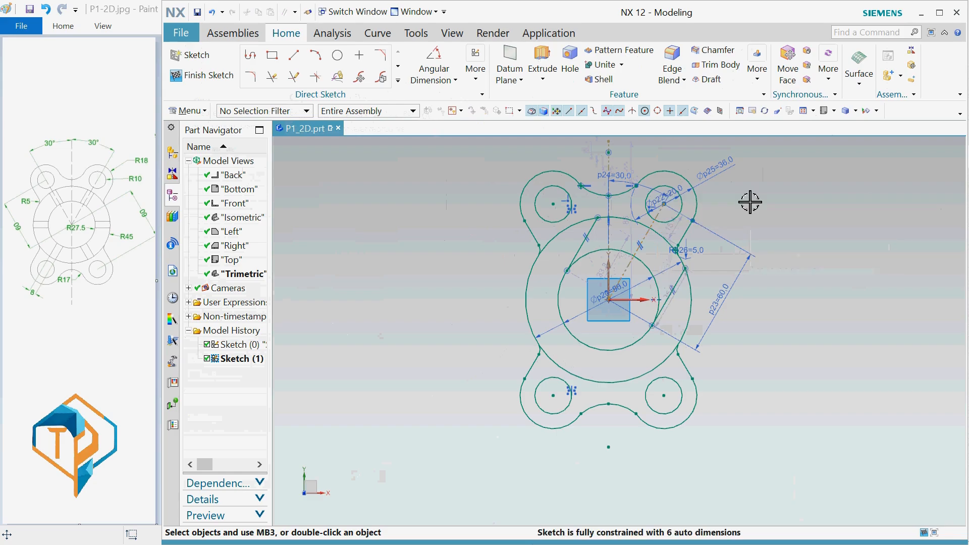
# Try to add a linear dimension between the slot line at the ring's right side and the slanted reference line
pyautogui.click(676, 282)
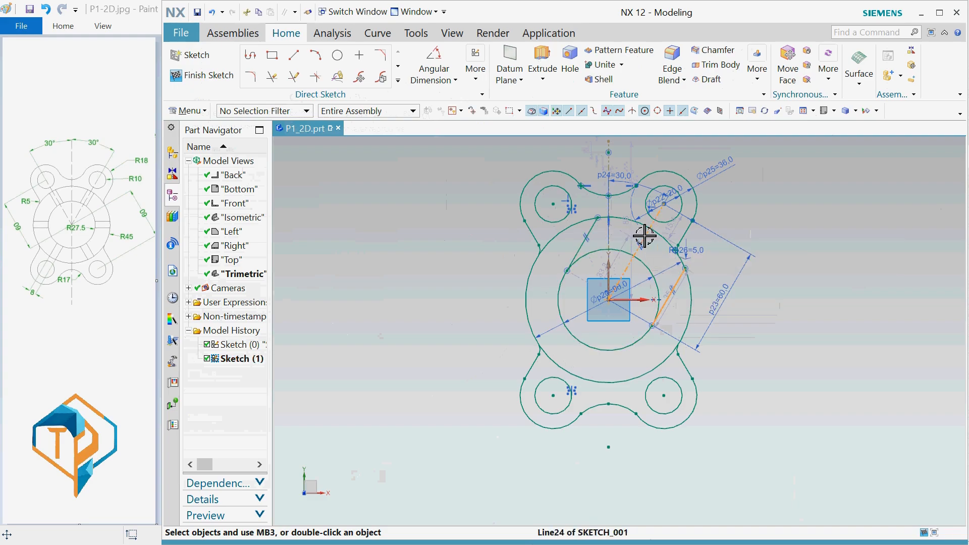
pyautogui.click(646, 237)
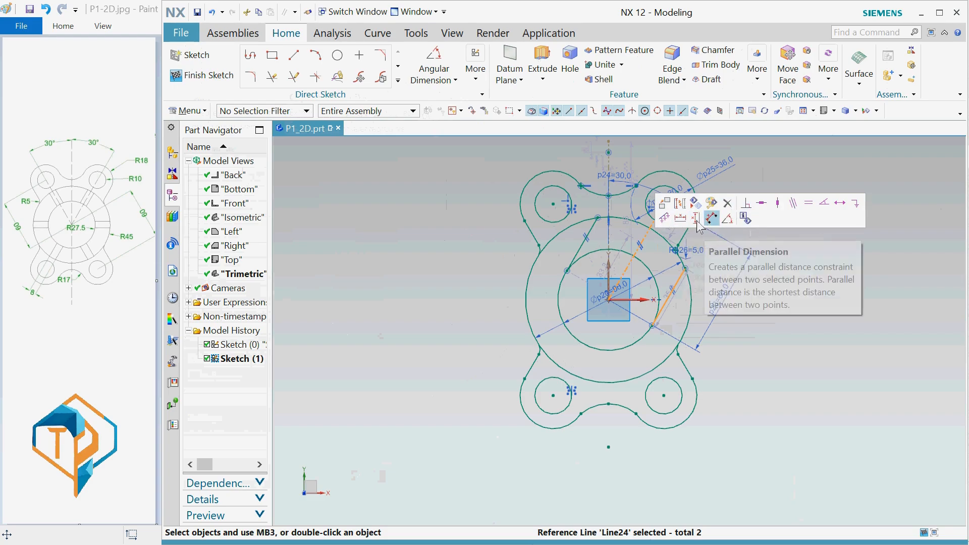
pyautogui.click(681, 221)
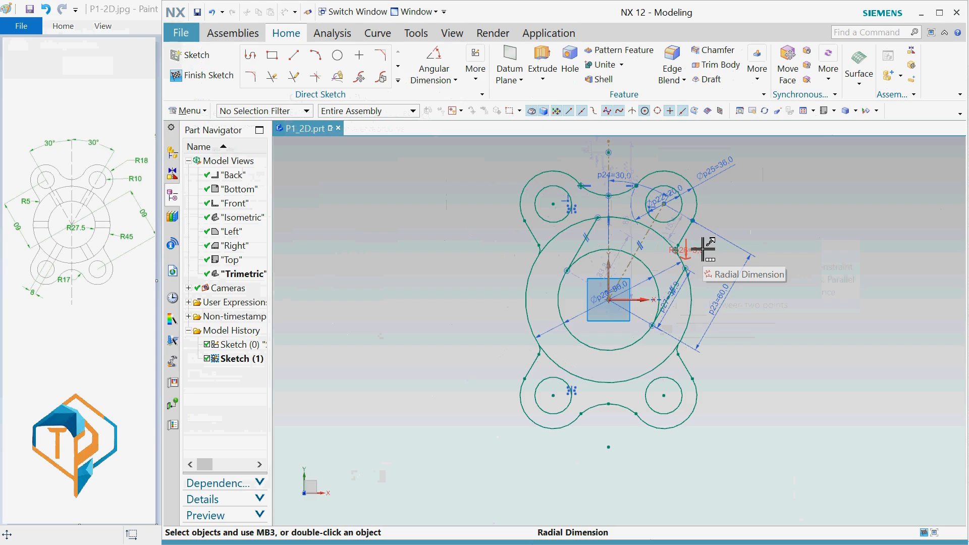
# Add a rapid dimension for the perpendicular distance between the slanted reference line and the right-hand slot line
pyautogui.click(444, 77)
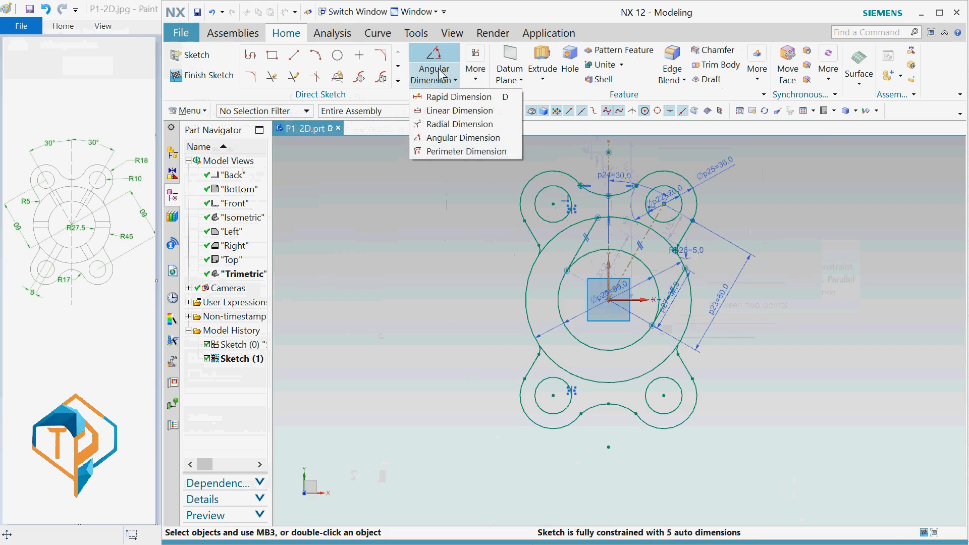
pyautogui.click(441, 97)
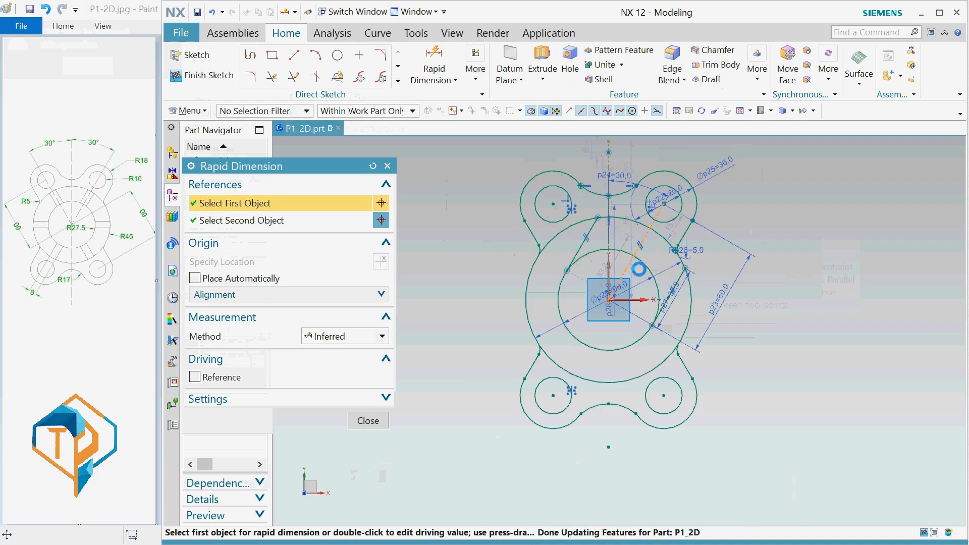
pyautogui.click(629, 263)
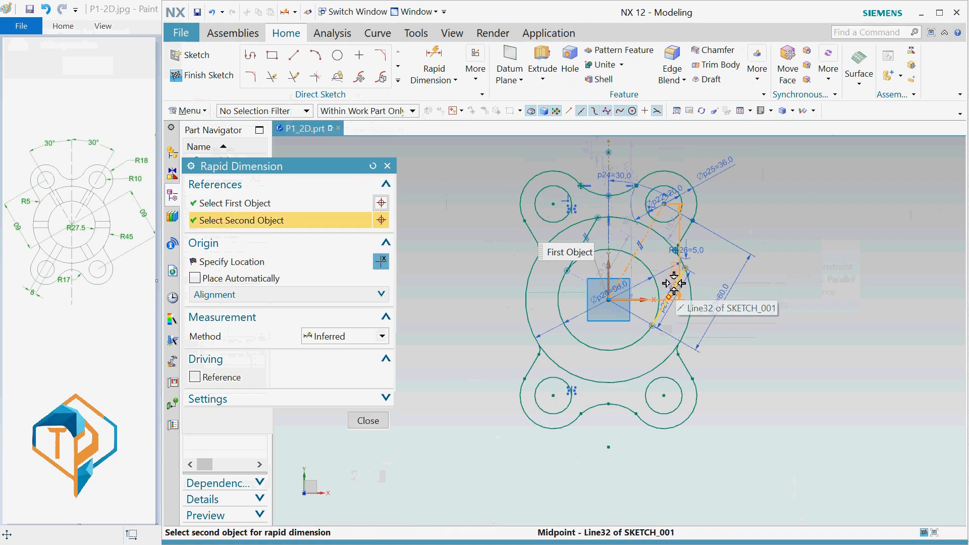
pyautogui.click(674, 283)
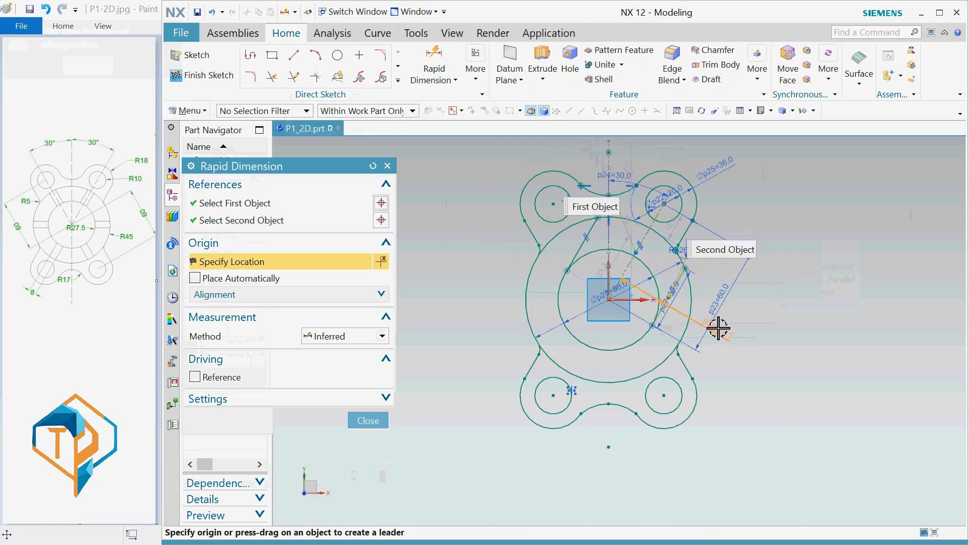
pyautogui.click(661, 258)
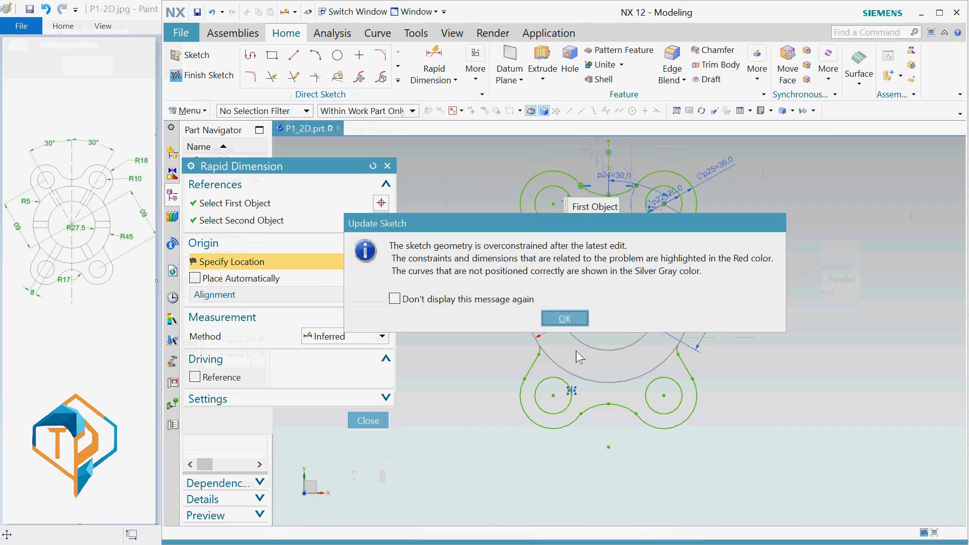
pyautogui.click(566, 319)
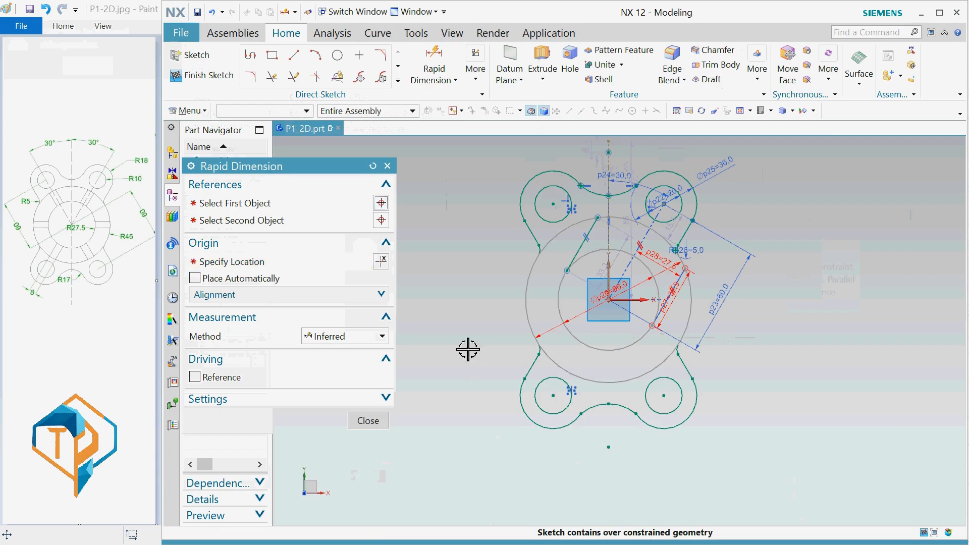
pyautogui.click(362, 424)
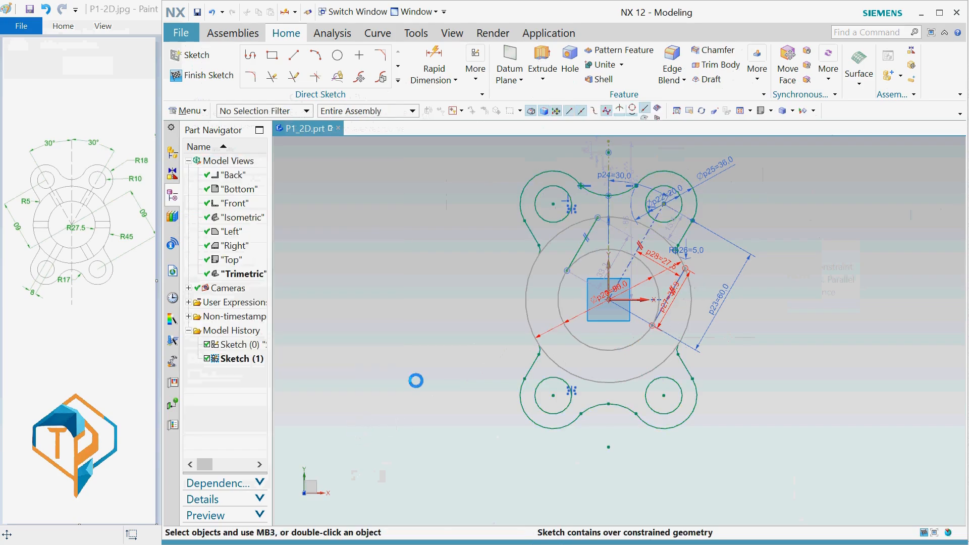
# Delete the conflicting linear dimension p27 that runs along the right-hand slot line
pyautogui.click(674, 300)
pyautogui.rightClick(675, 302)
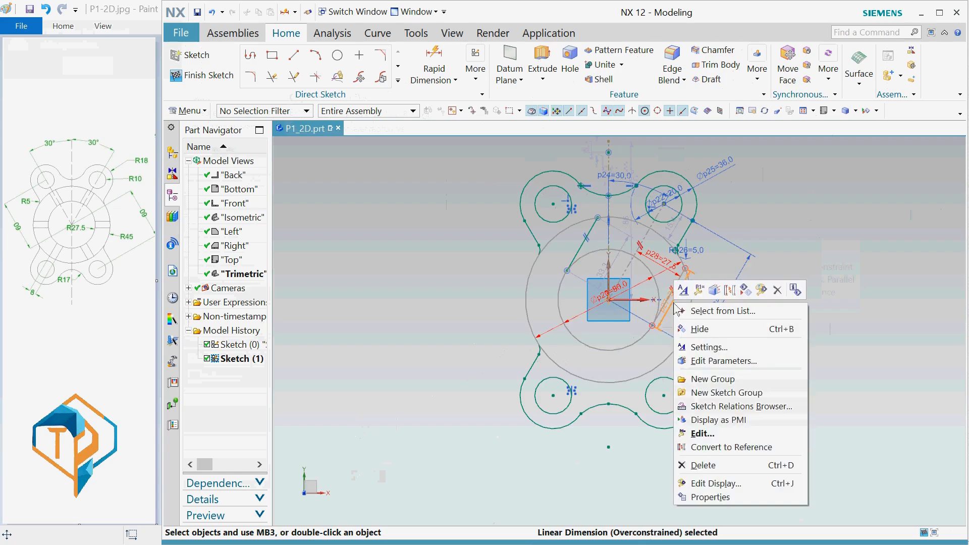
pyautogui.click(778, 289)
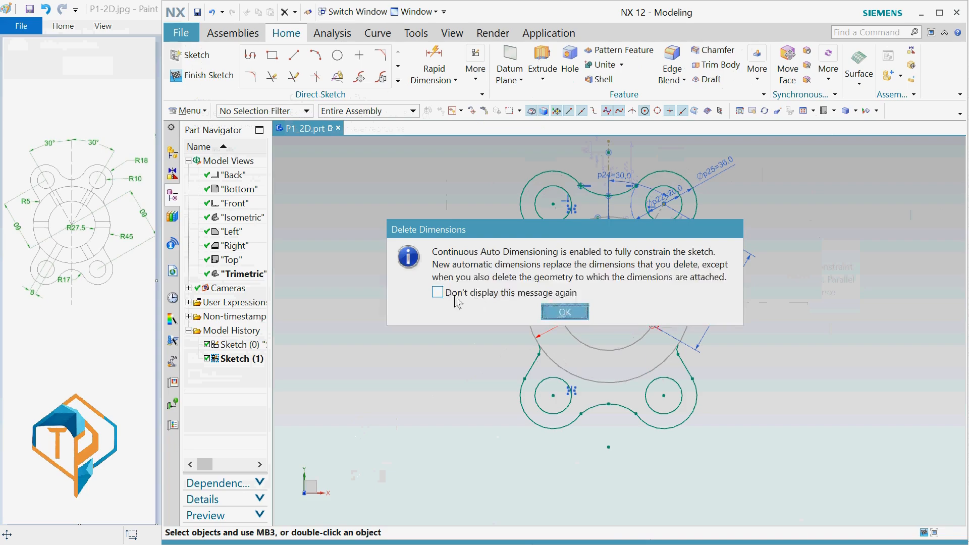
pyautogui.click(565, 312)
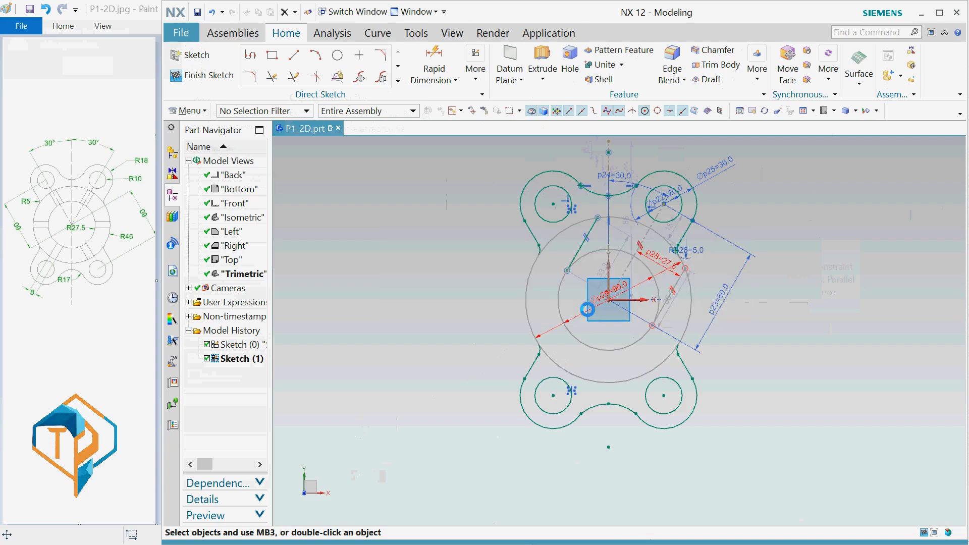
# Set the perpendicular distance between the right-hand slot line and the slanted reference line to 4 mm
pyautogui.doubleClick(652, 259)
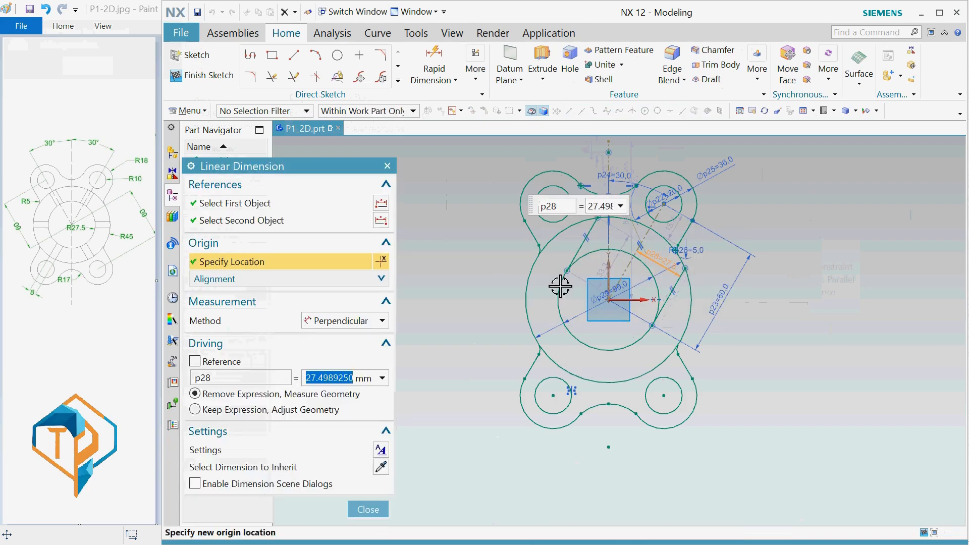
pyautogui.write('4')
pyautogui.press('Return')
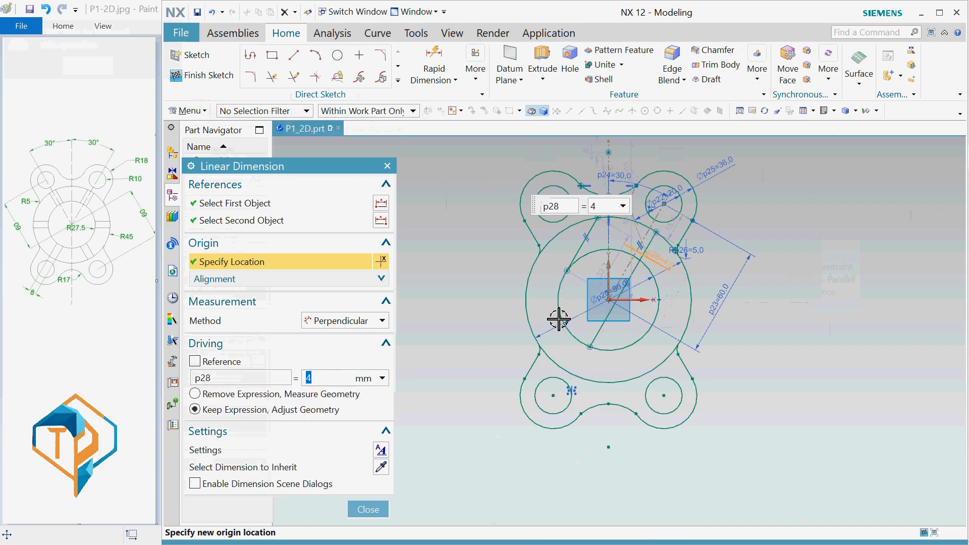
pyautogui.click(376, 507)
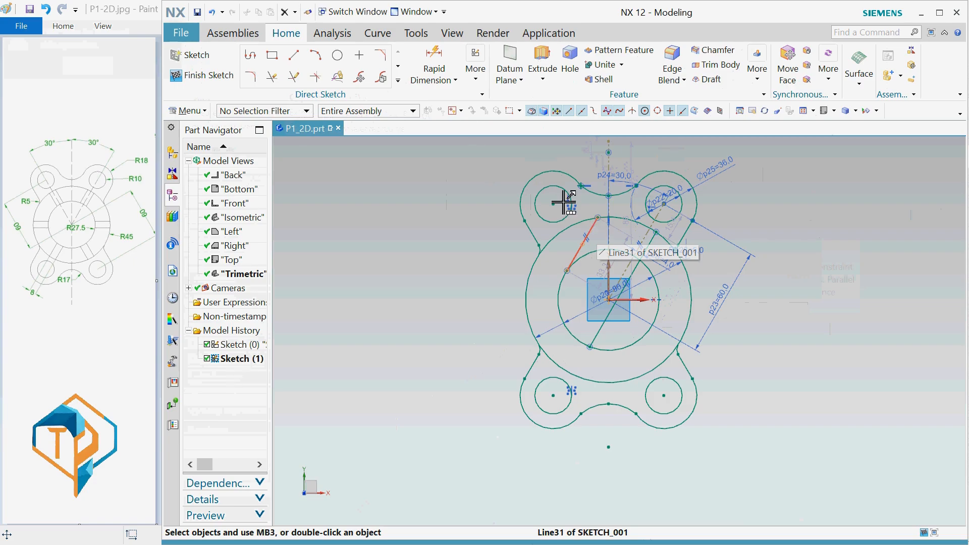
# Dimension the other slot line's perpendicular distance from the slanted reference line and set it to 4 mm
pyautogui.click(441, 70)
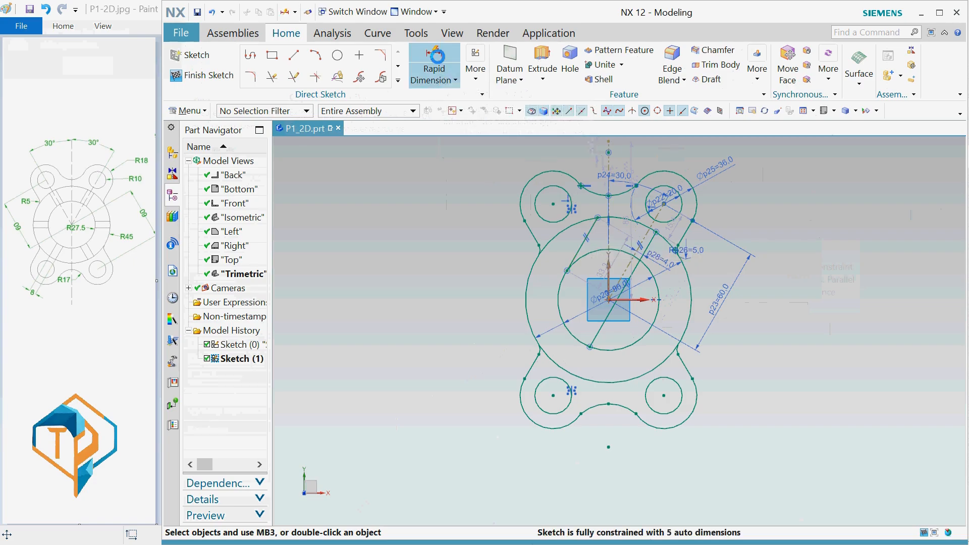
pyautogui.click(588, 228)
pyautogui.click(657, 232)
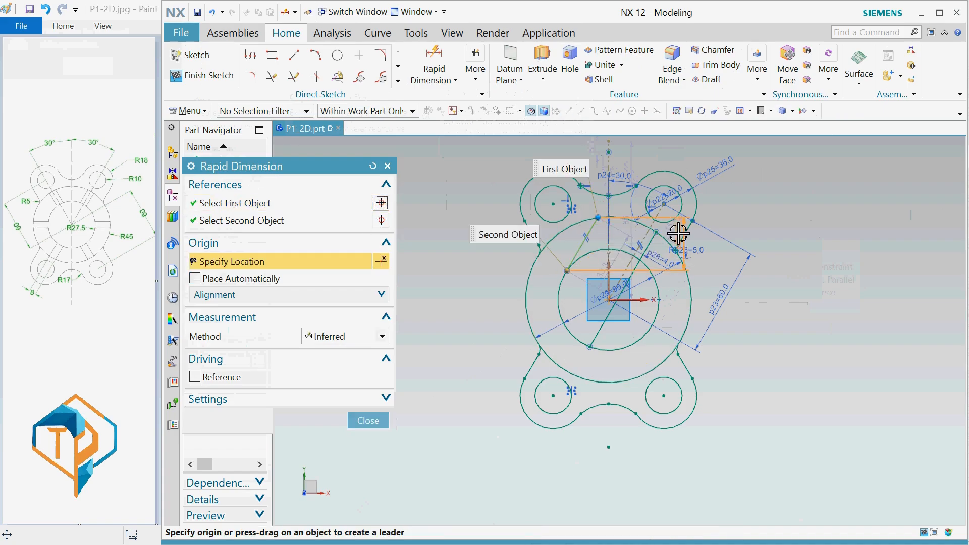
pyautogui.click(642, 241)
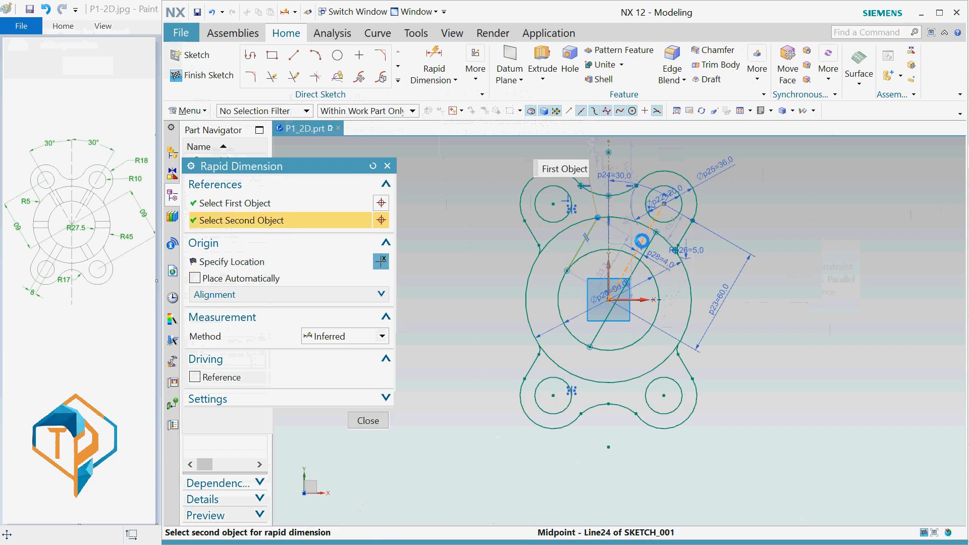
pyautogui.click(566, 300)
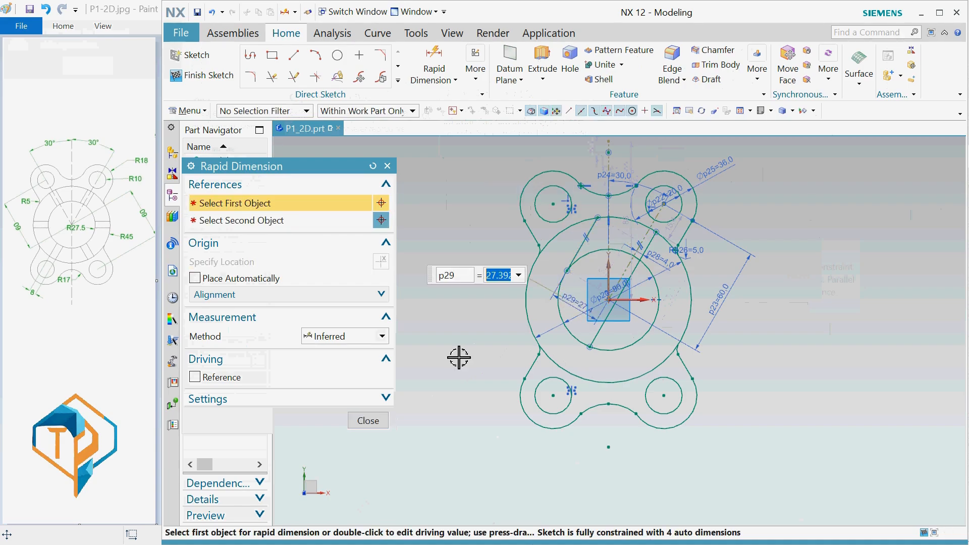
pyautogui.write('4')
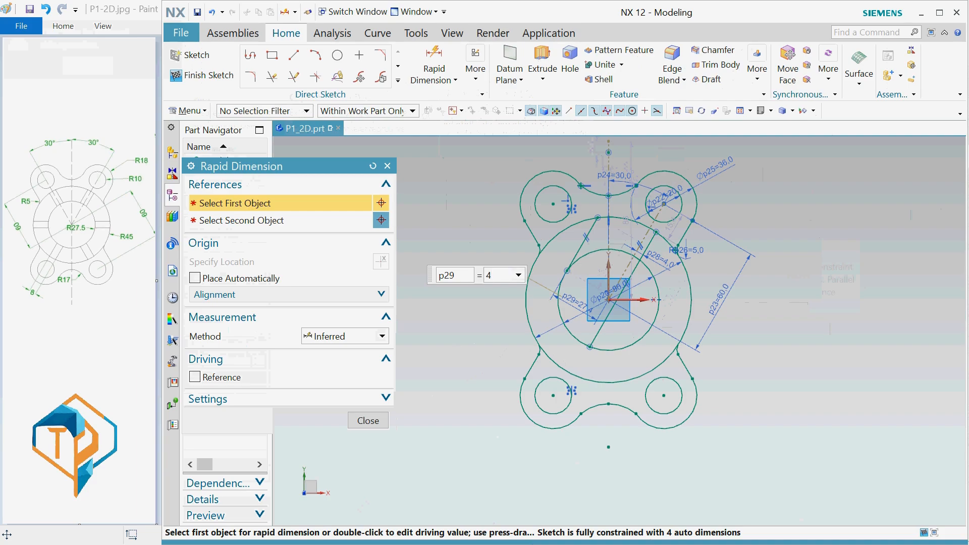
pyautogui.press('Return')
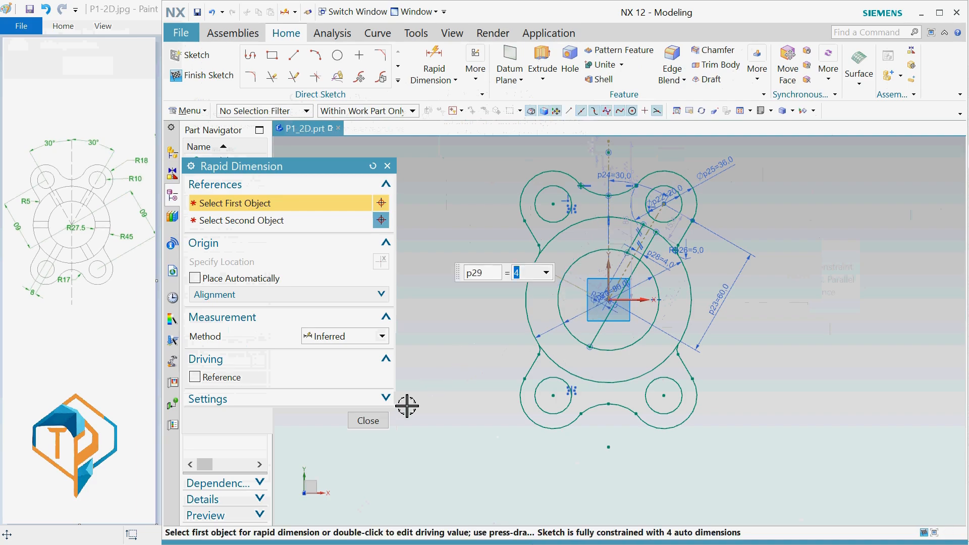
pyautogui.click(368, 421)
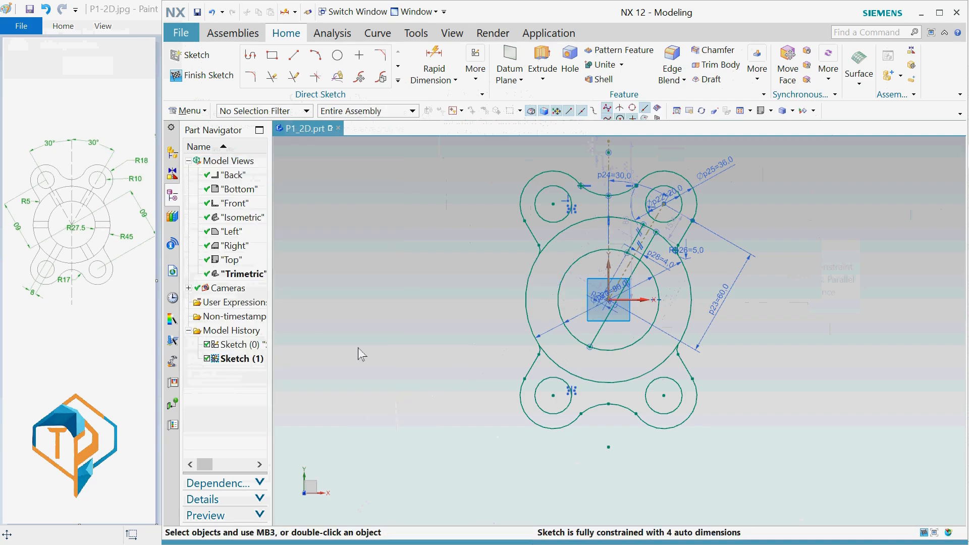
# Trim the part of the slot line inside the inner circle and move dimension p29 clear of the sketch origin
pyautogui.click(272, 77)
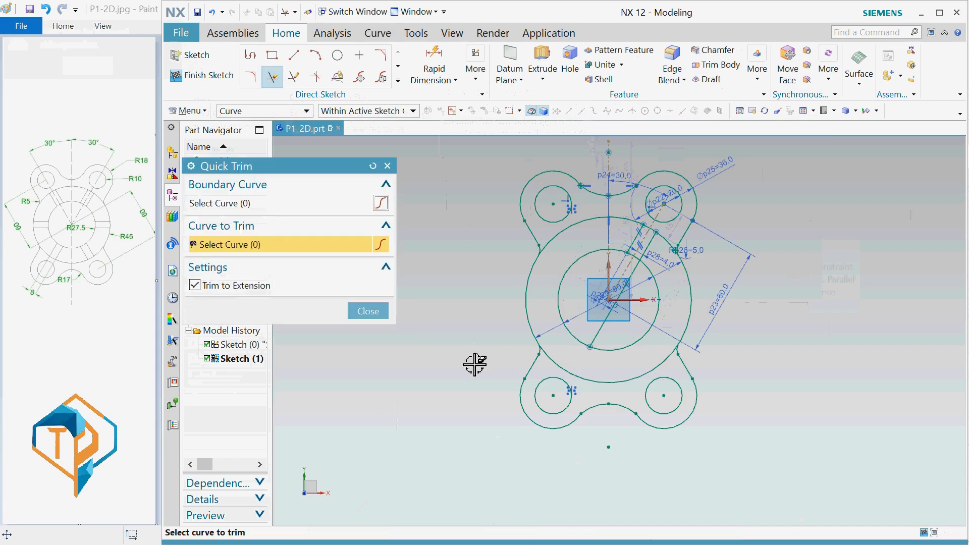
pyautogui.click(629, 272)
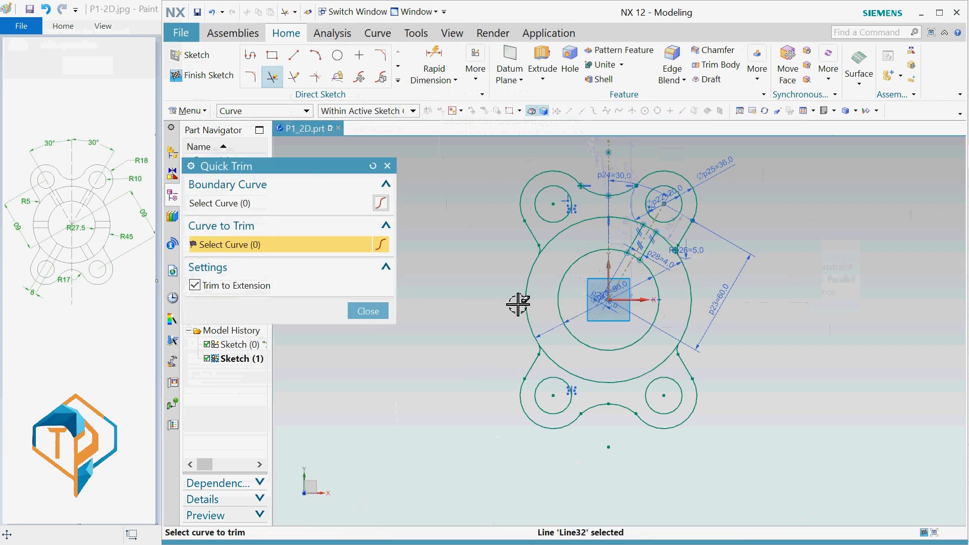
pyautogui.click(370, 312)
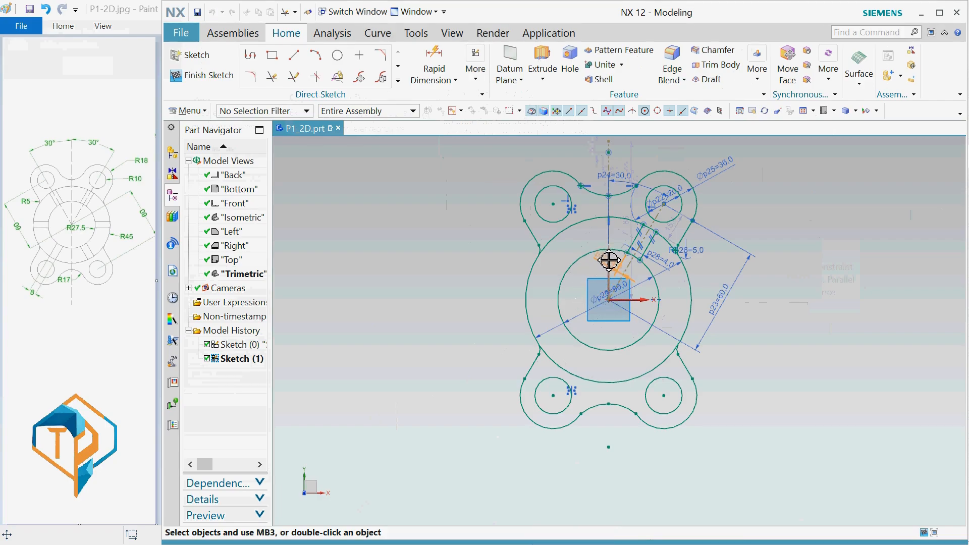
pyautogui.moveTo(616, 266); pyautogui.dragTo(640, 277)
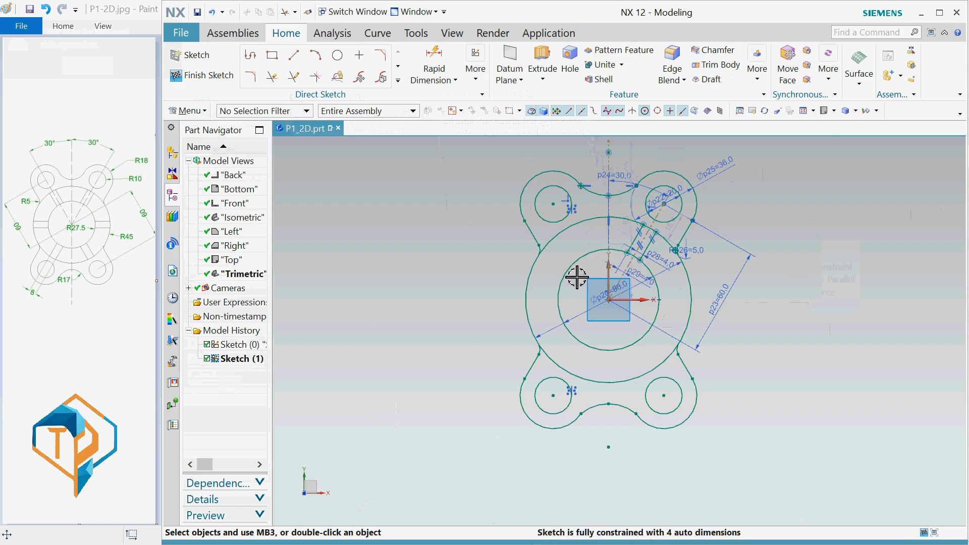
pyautogui.click(484, 266)
# Pattern both slot lines circularly about the ring's centre with a count of 6 and a 60° pitch angle
pyautogui.click(398, 81)
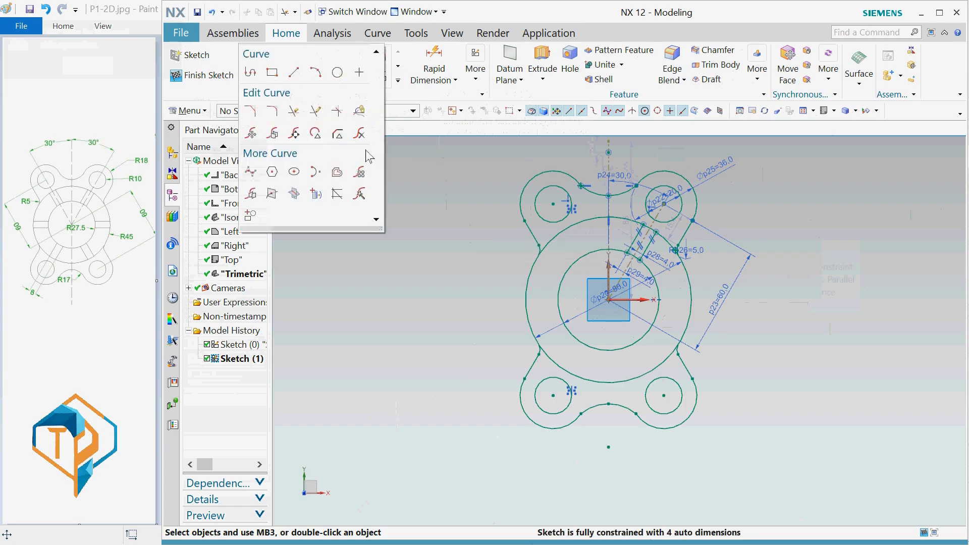
pyautogui.click(359, 171)
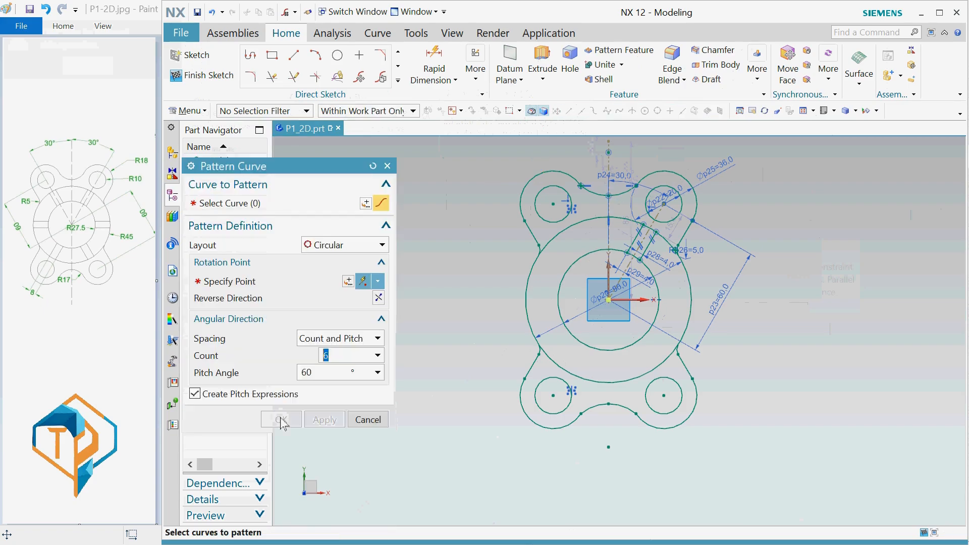
pyautogui.click(631, 240)
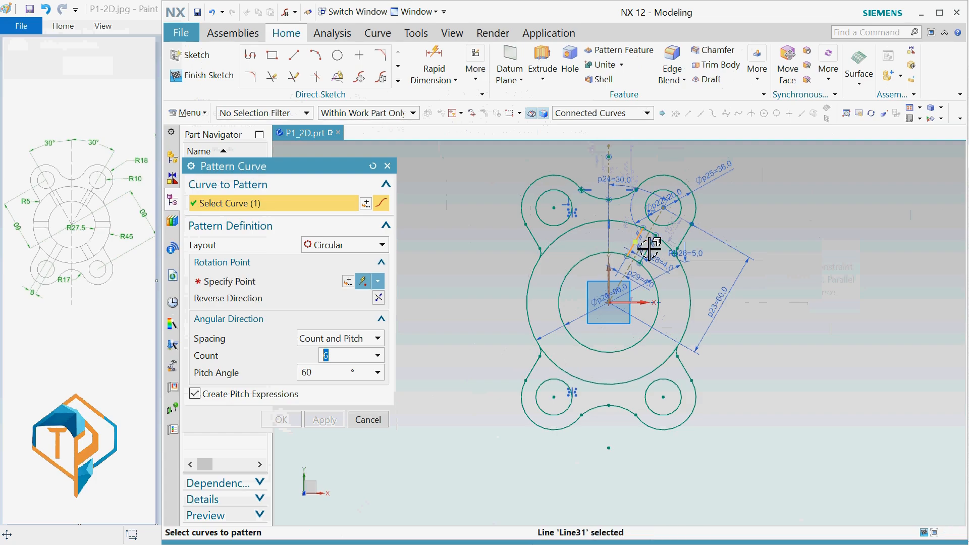
pyautogui.click(650, 248)
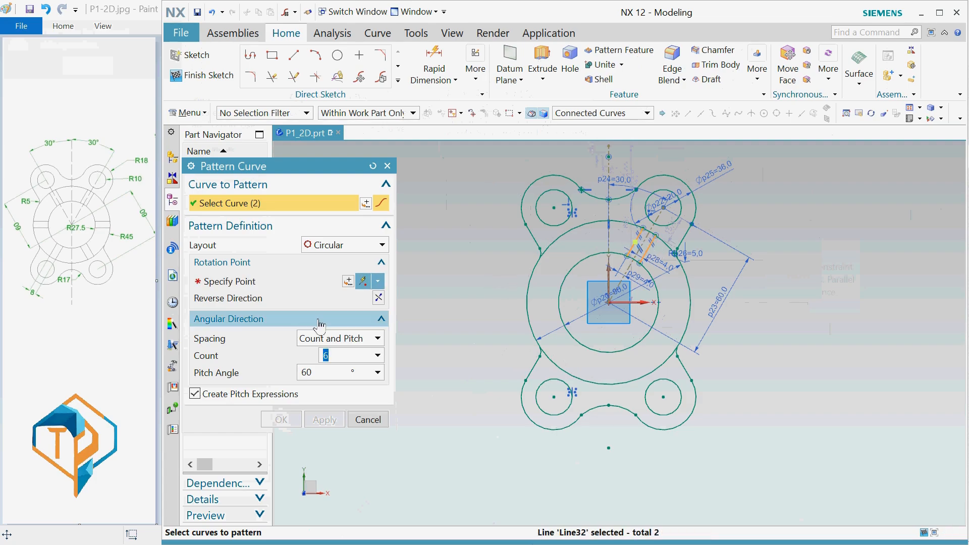
pyautogui.click(291, 281)
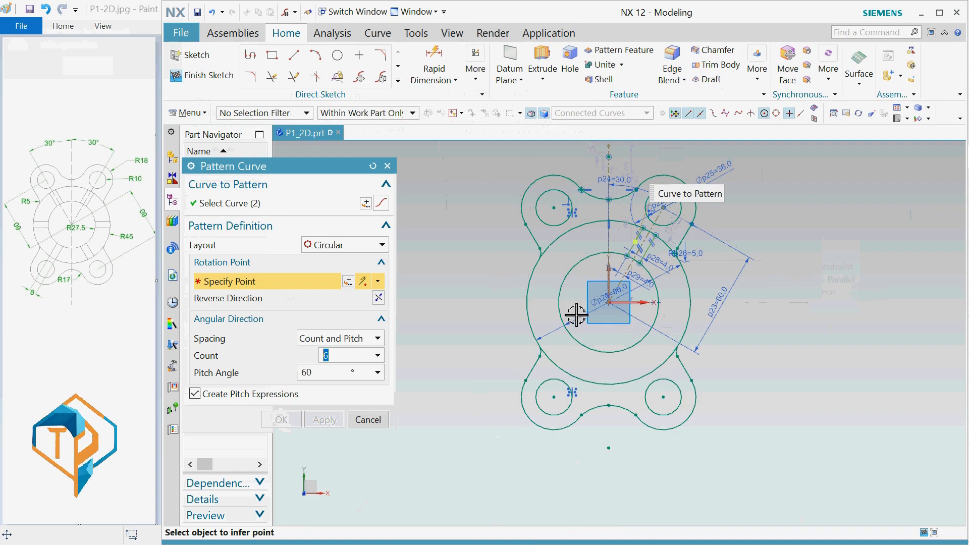
pyautogui.click(610, 303)
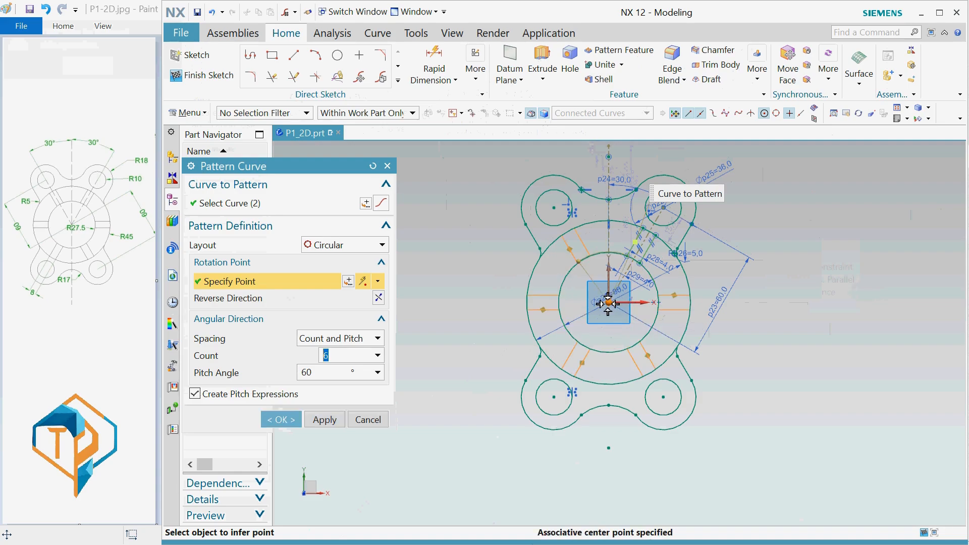
pyautogui.click(282, 421)
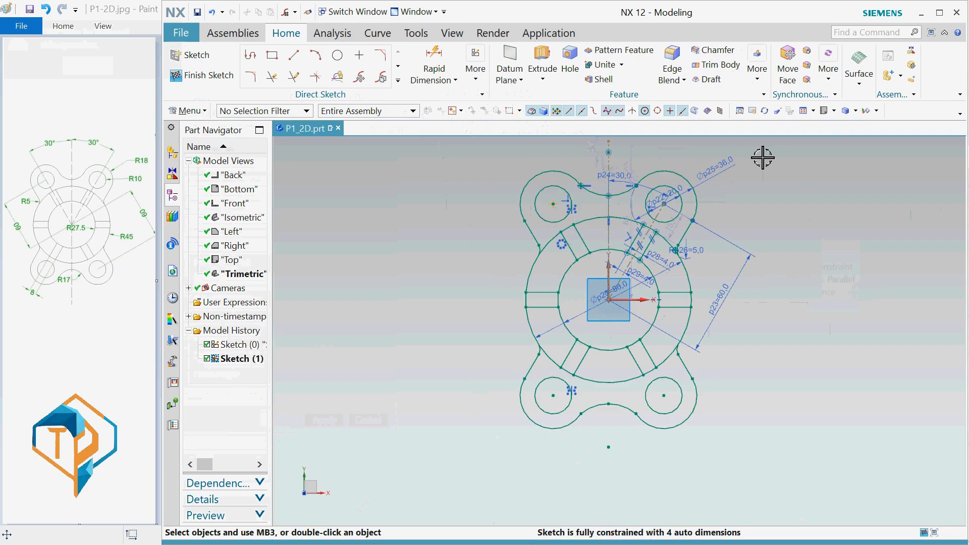
pyautogui.click(790, 111)
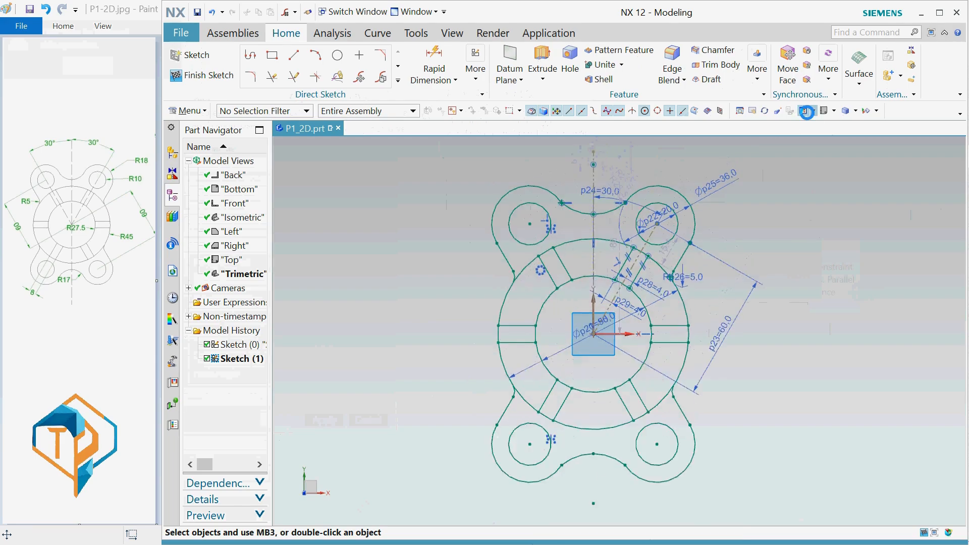
pyautogui.click(272, 77)
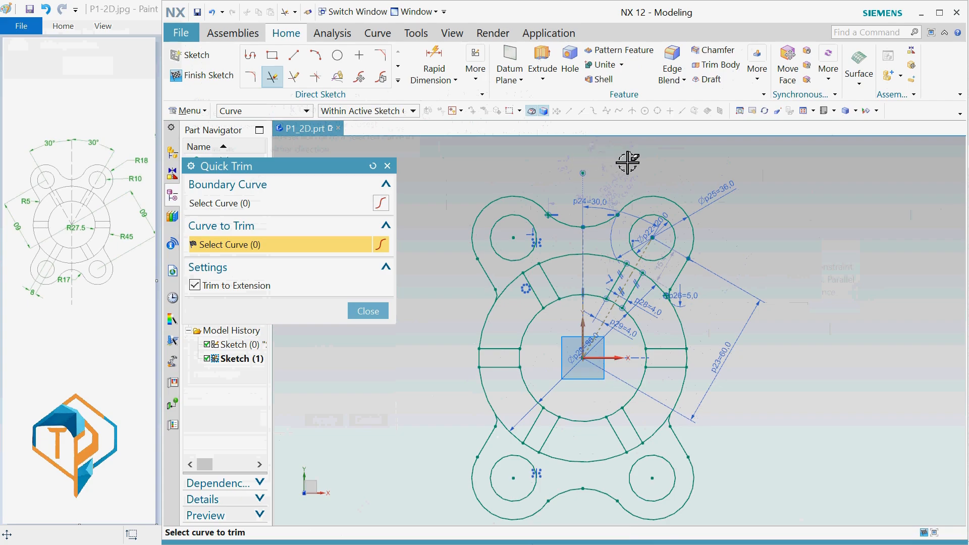
pyautogui.moveTo(628, 163)
pyautogui.mouseDown()
pyautogui.moveTo(591, 190)
pyautogui.moveTo(584, 173)
pyautogui.mouseUp()
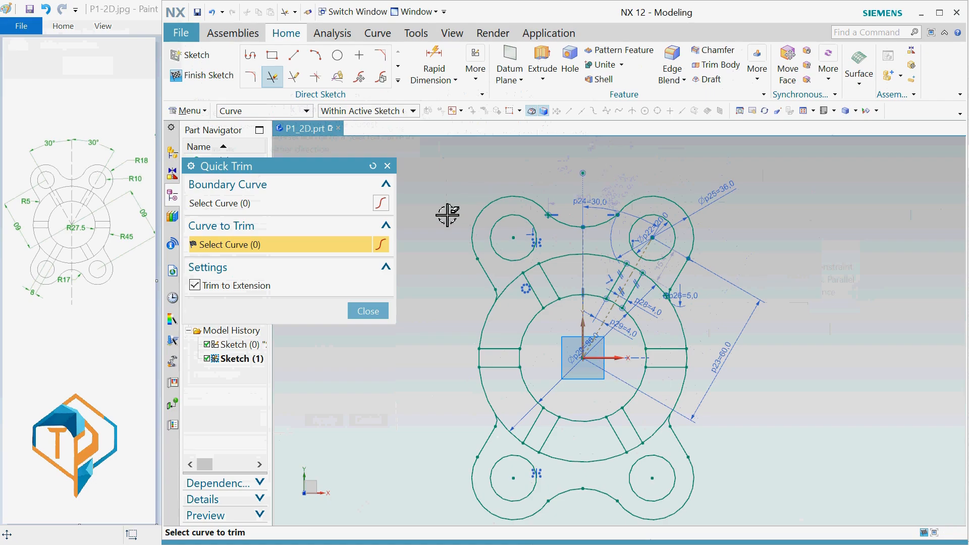
pyautogui.click(369, 315)
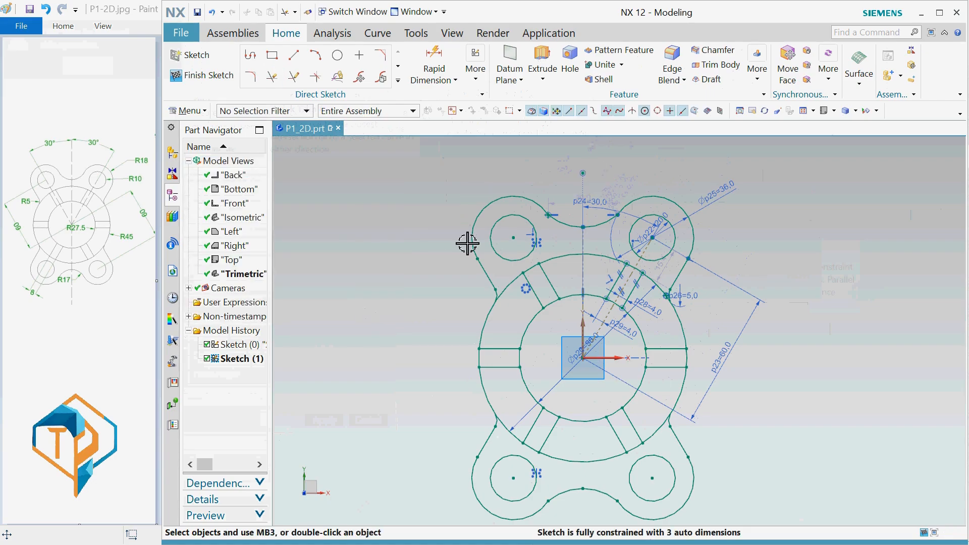
pyautogui.rightClick(584, 169)
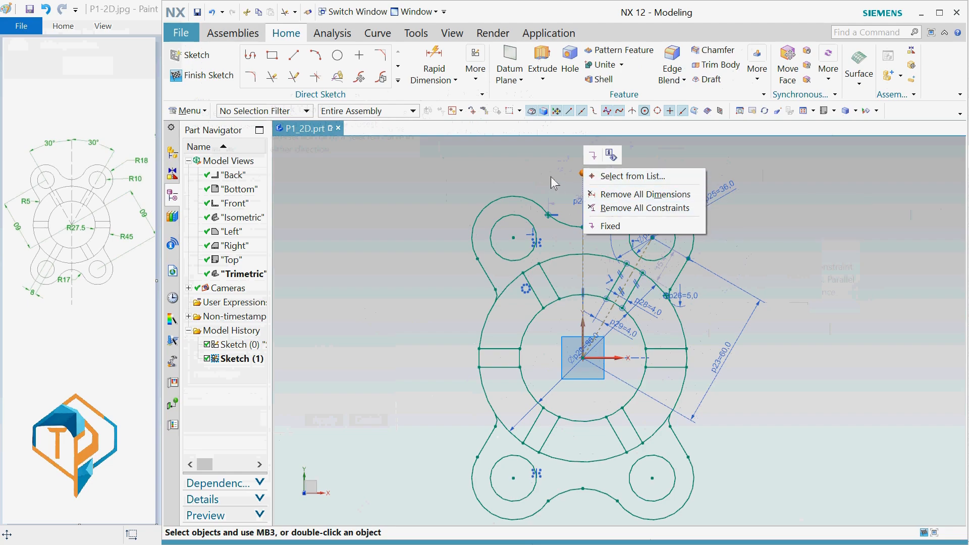
pyautogui.click(537, 165)
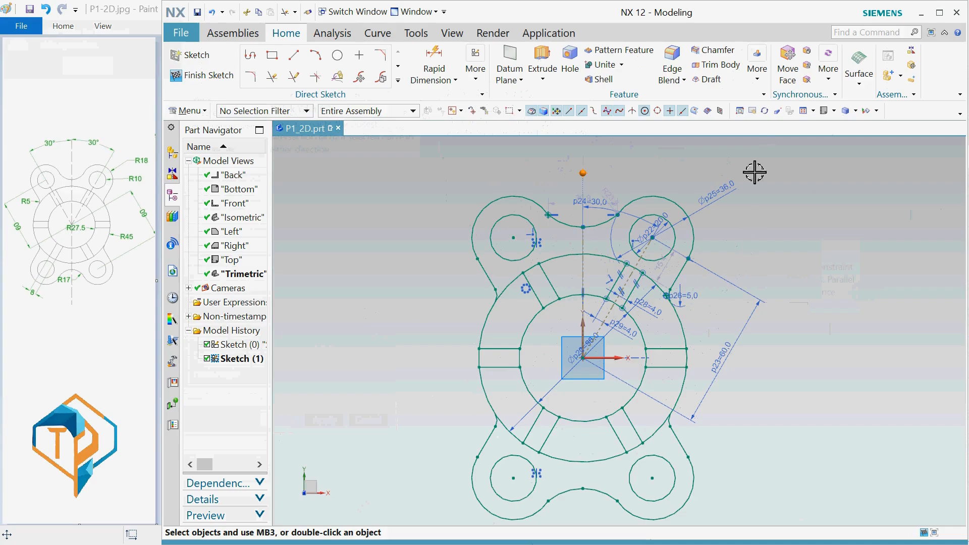
# Finish the flanged ring sketch and return to the modeling view
pyautogui.scroll(1, 808, 119)
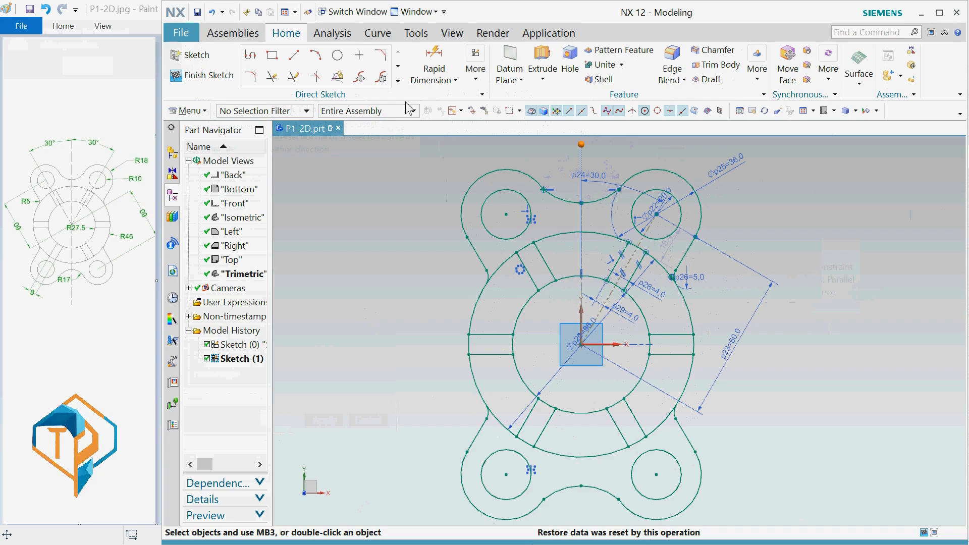
pyautogui.click(202, 75)
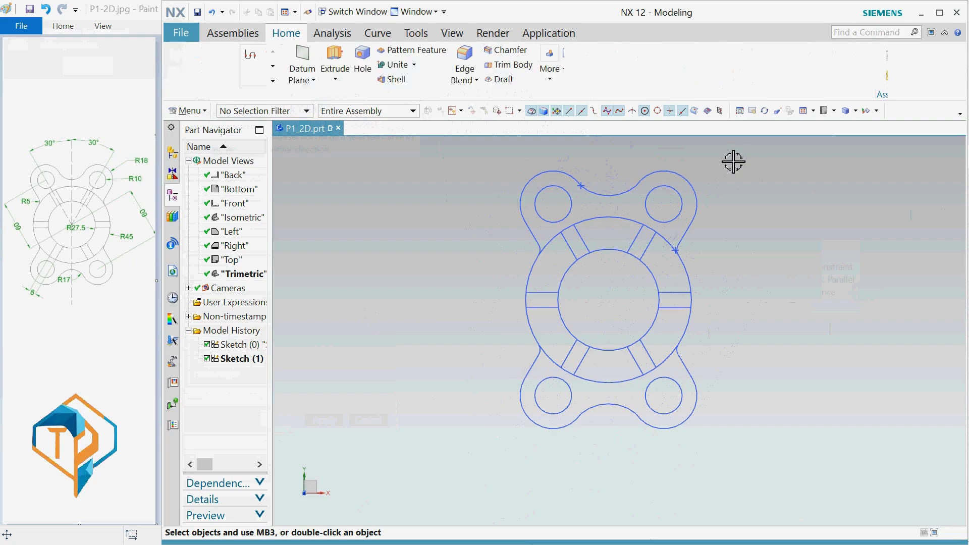